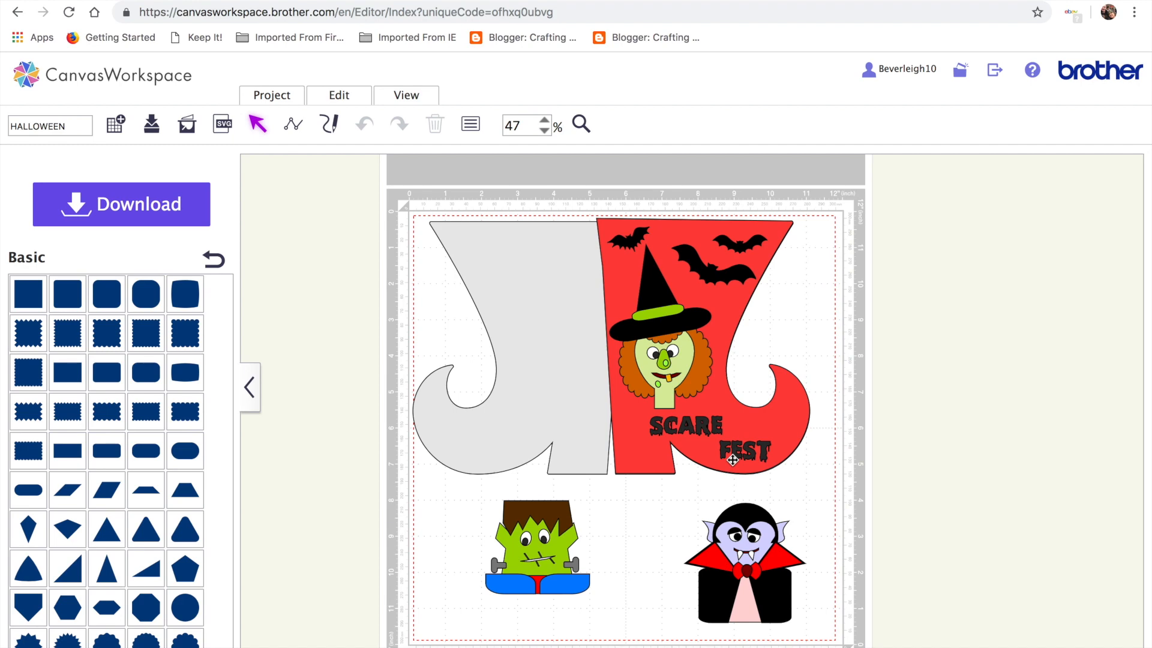
Move the red boot off the mat and place the three bats, SCARE and FEST on it
mouse_move(657, 353)
mouse_down()
mouse_move(689, 351)
mouse_move(659, 350)
mouse_up()
drag(728, 337, 1035, 345)
drag(727, 265, 1046, 268)
drag(735, 248, 943, 270)
drag(635, 238, 921, 328)
drag(721, 430, 963, 400)
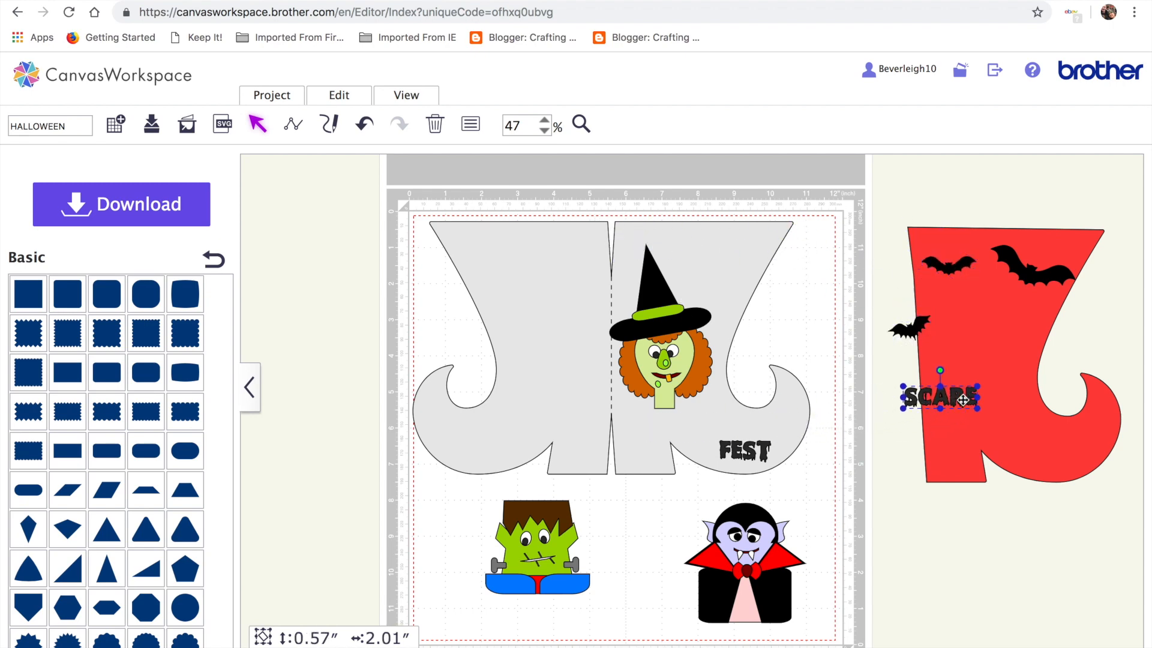
drag(747, 443, 1084, 428)
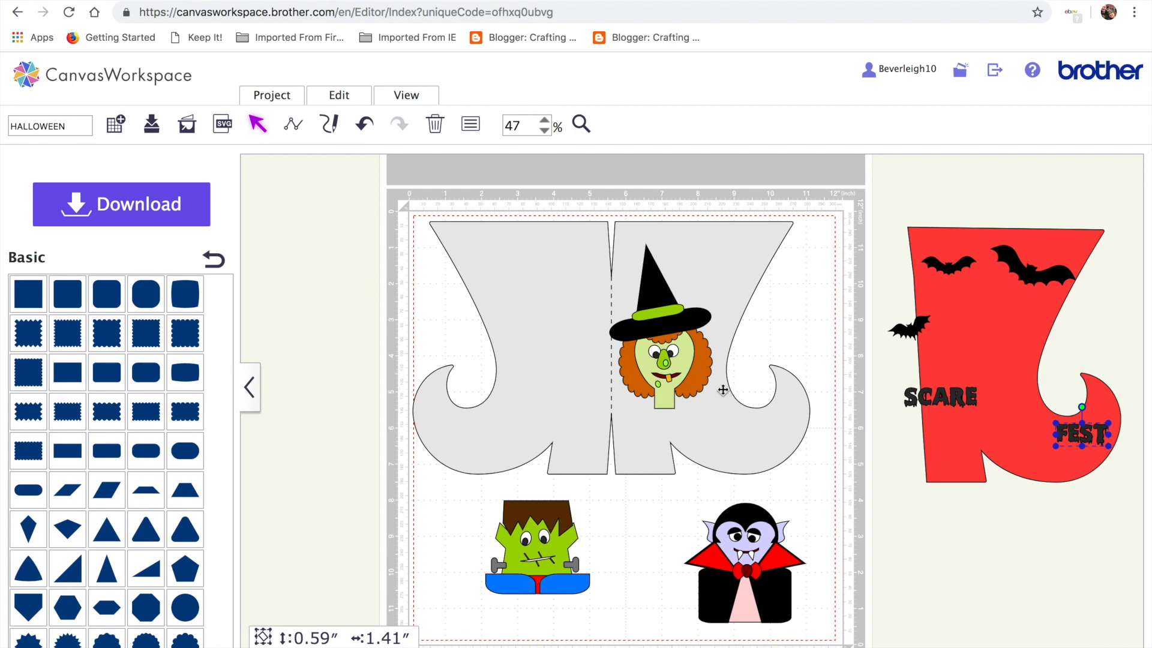
Delete the grey boot along with the witch, Frankenstein and Dracula
drag(581, 311, 1024, 334)
drag(449, 265, 877, 627)
key(Delete)
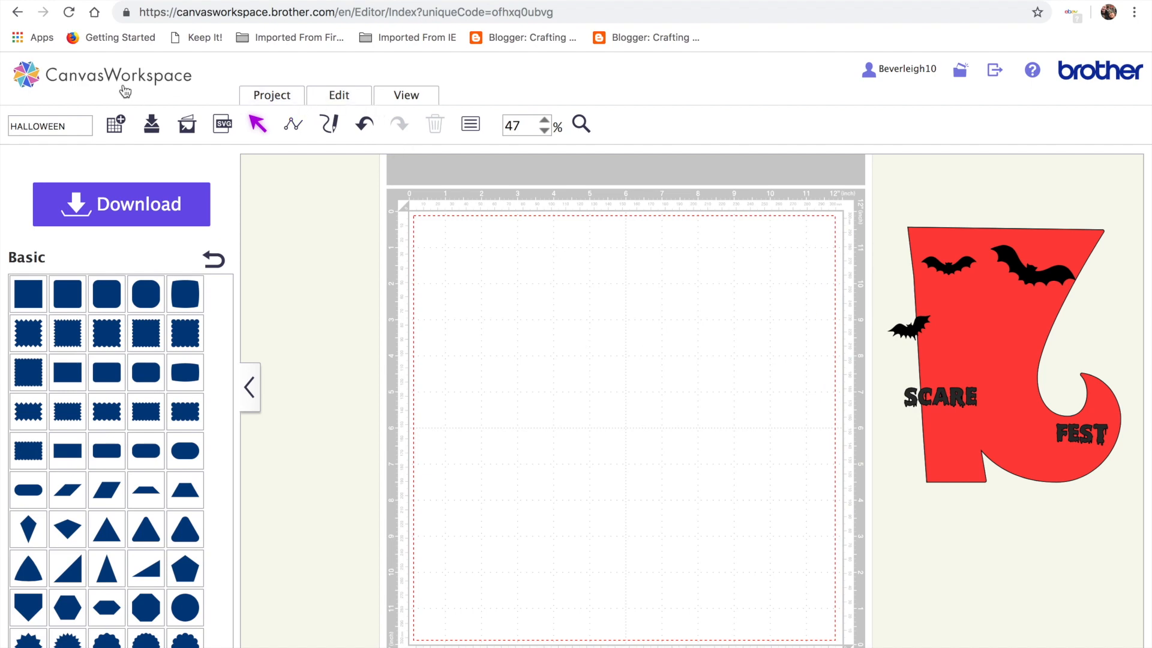
Leave the editor for the CanvasWorkspace home page and dismiss the upgrade notice
click(33, 79)
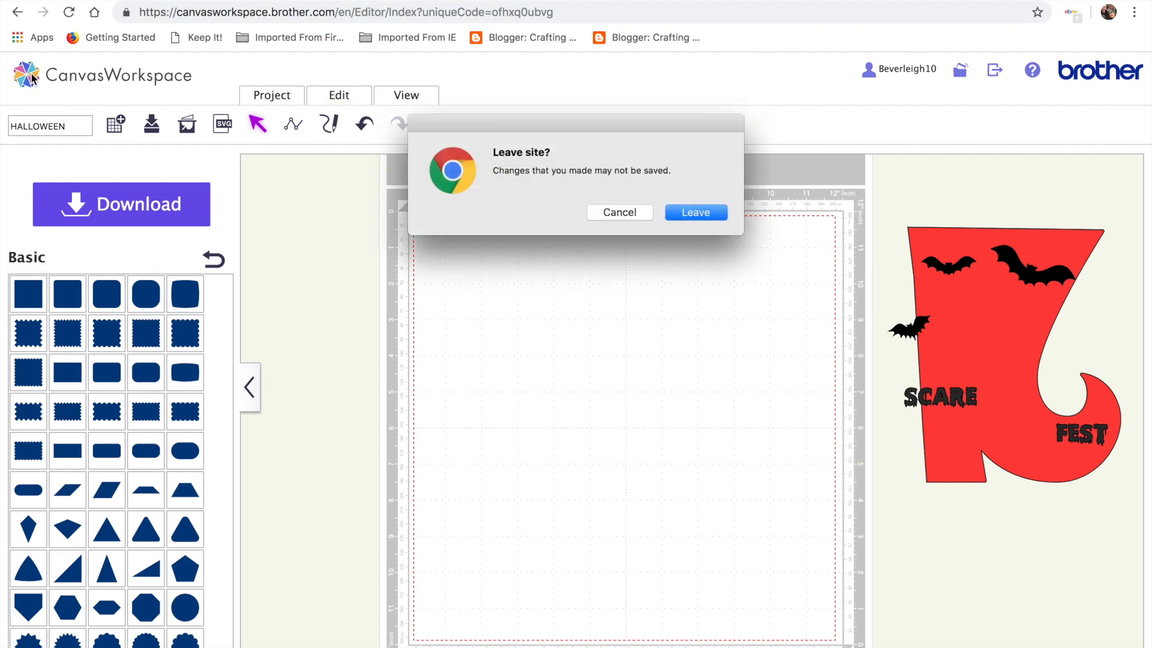
click(684, 212)
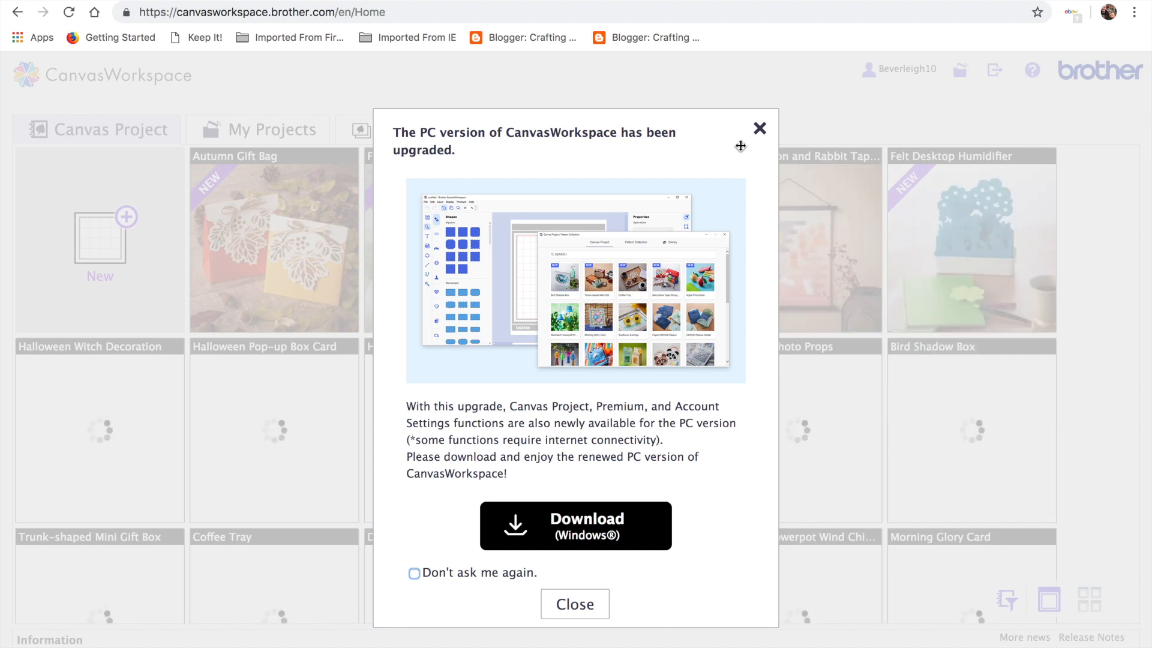
click(760, 131)
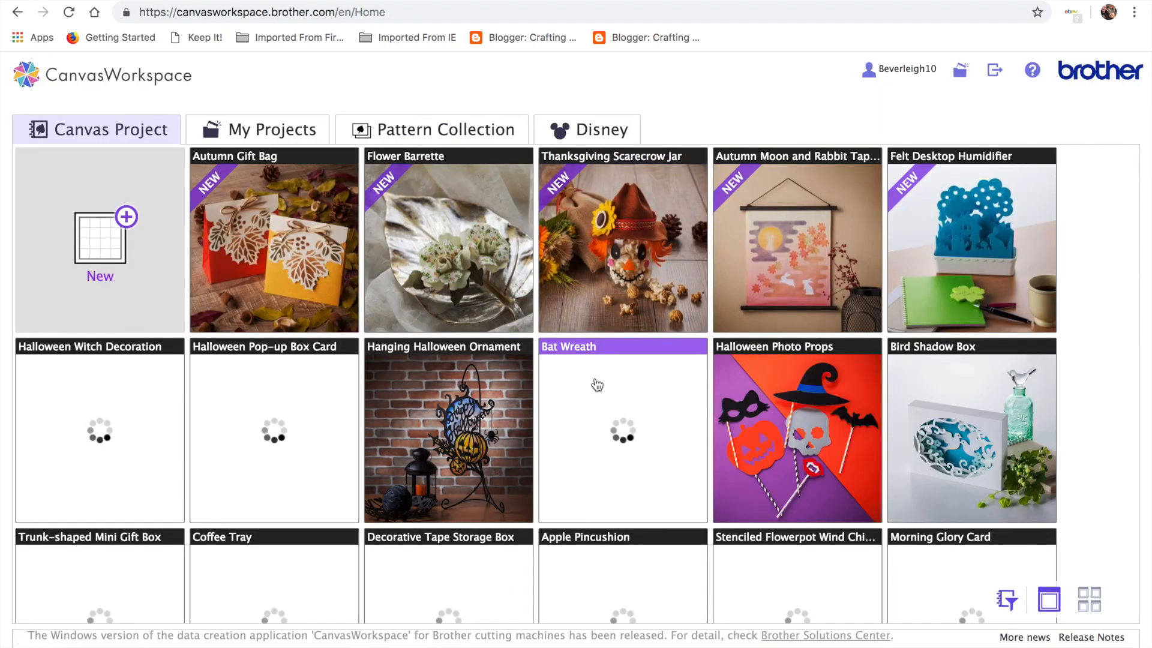
Open Halloween Witch Decoration and edit part 000256_A as a new design
scroll(597, 384, down, 1)
scroll(594, 381, down, 2)
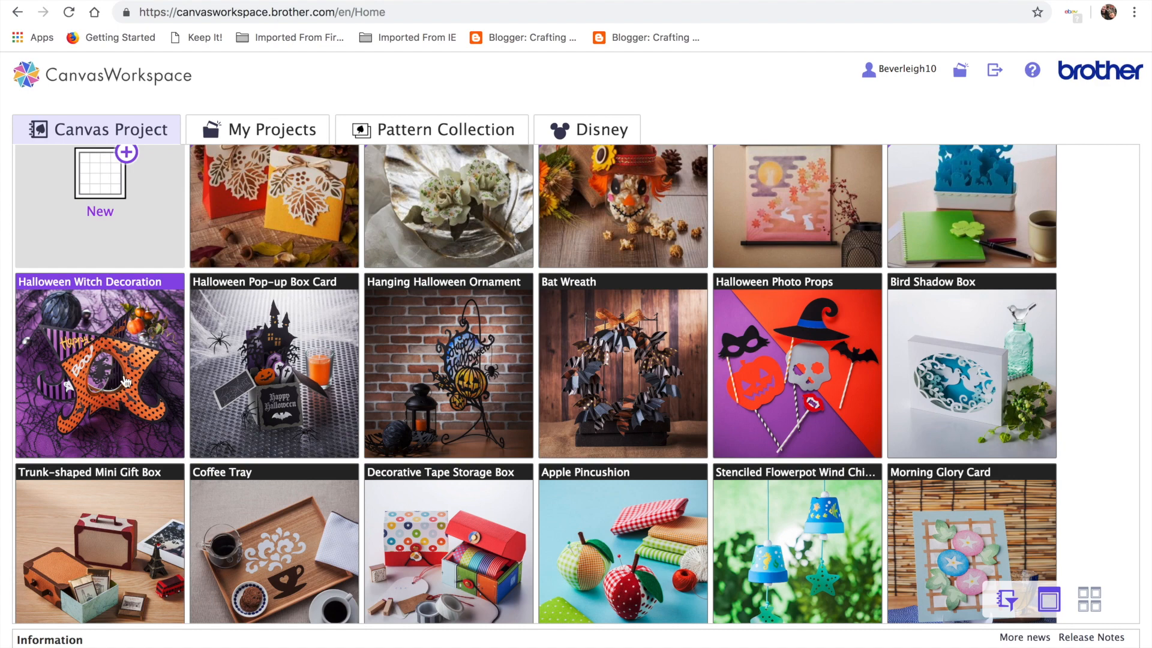
click(105, 411)
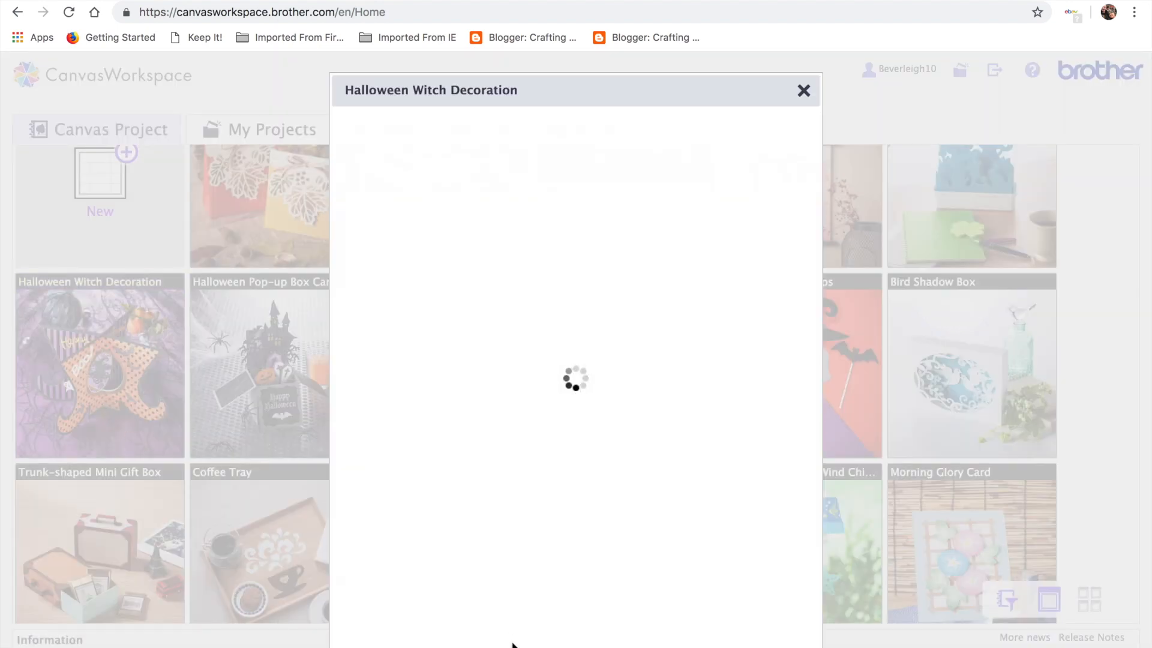
mouse_move(433, 537)
click(382, 521)
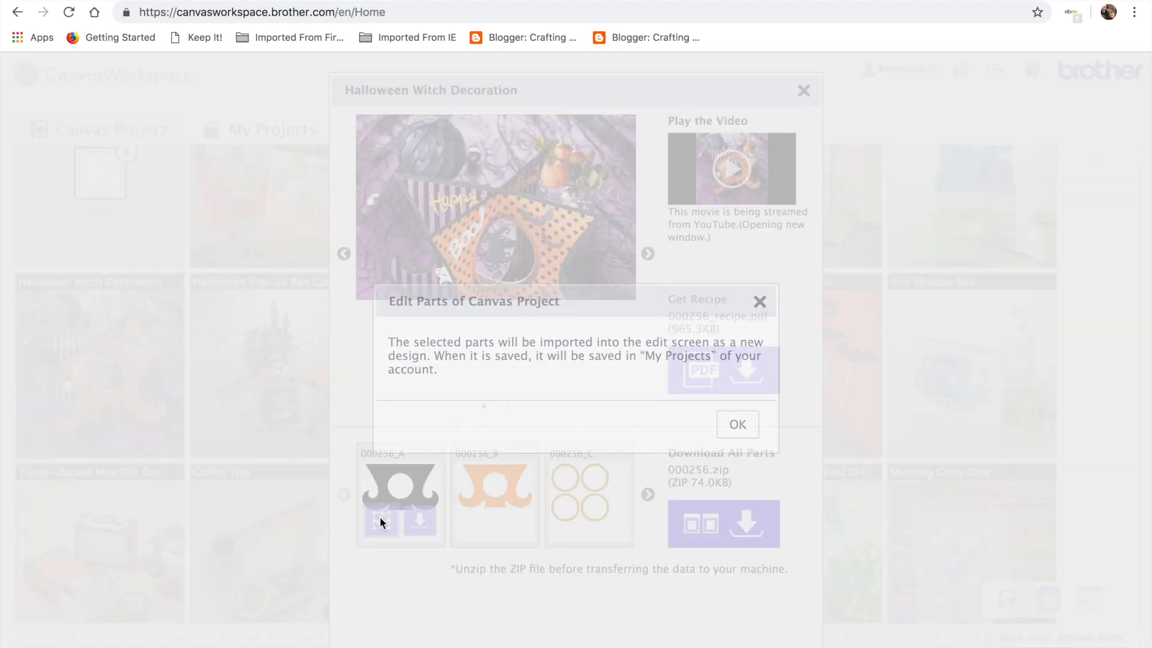
click(736, 426)
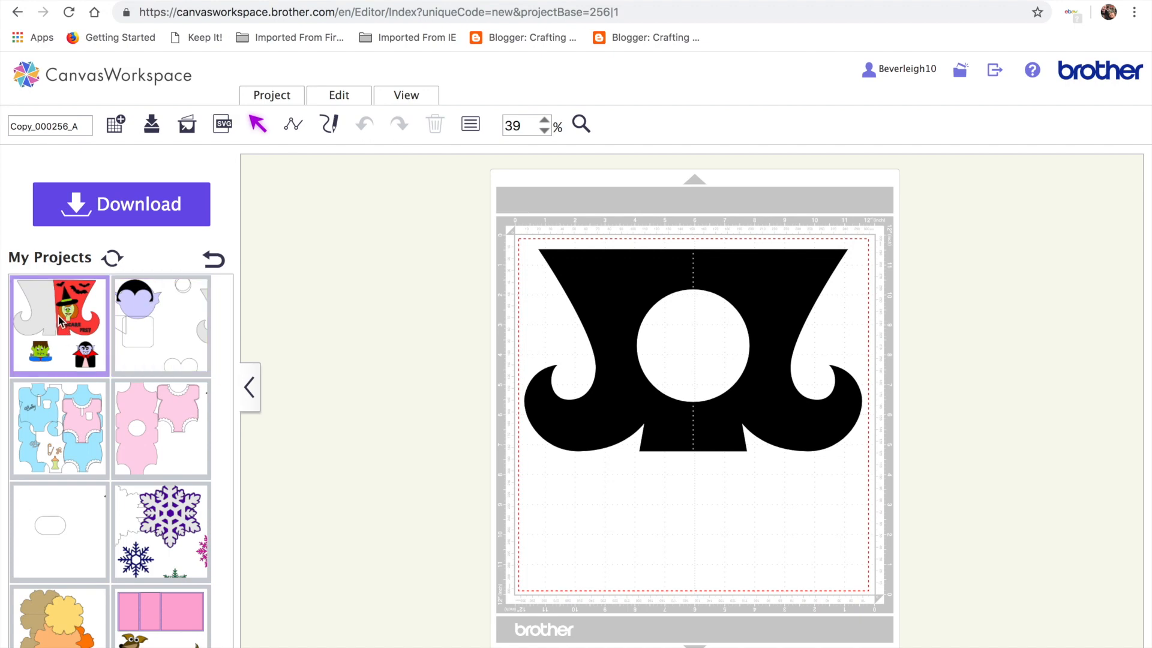
Add the saved Halloween boot design from My Projects and set it beside the black boot
click(93, 336)
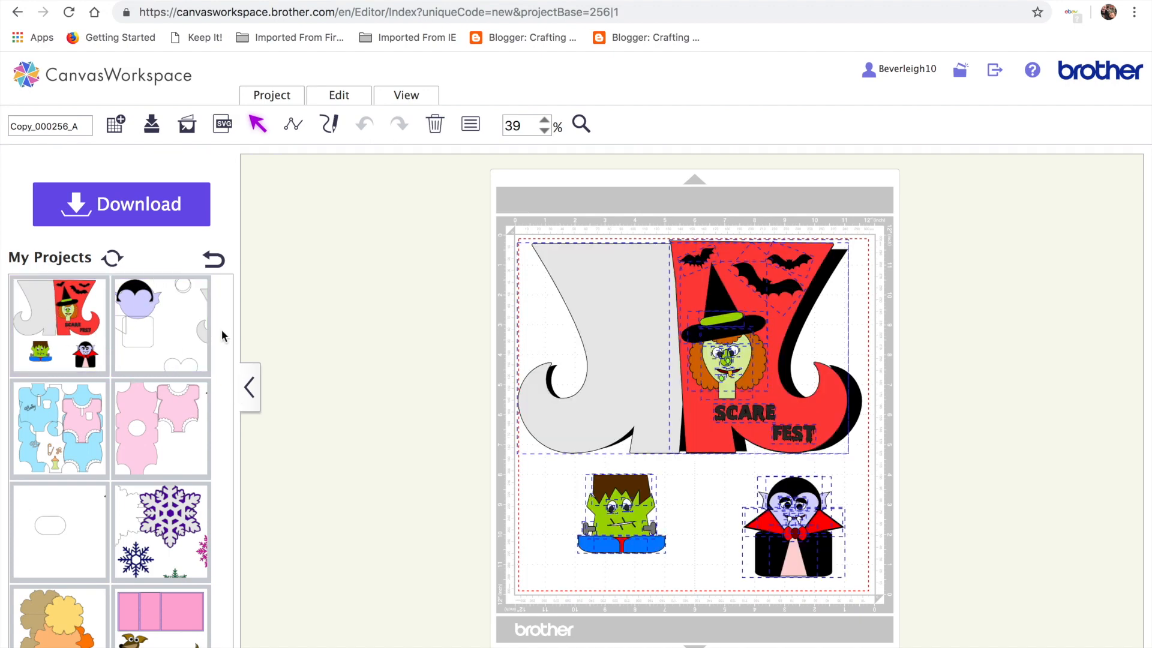
click(213, 259)
drag(668, 331, 1020, 329)
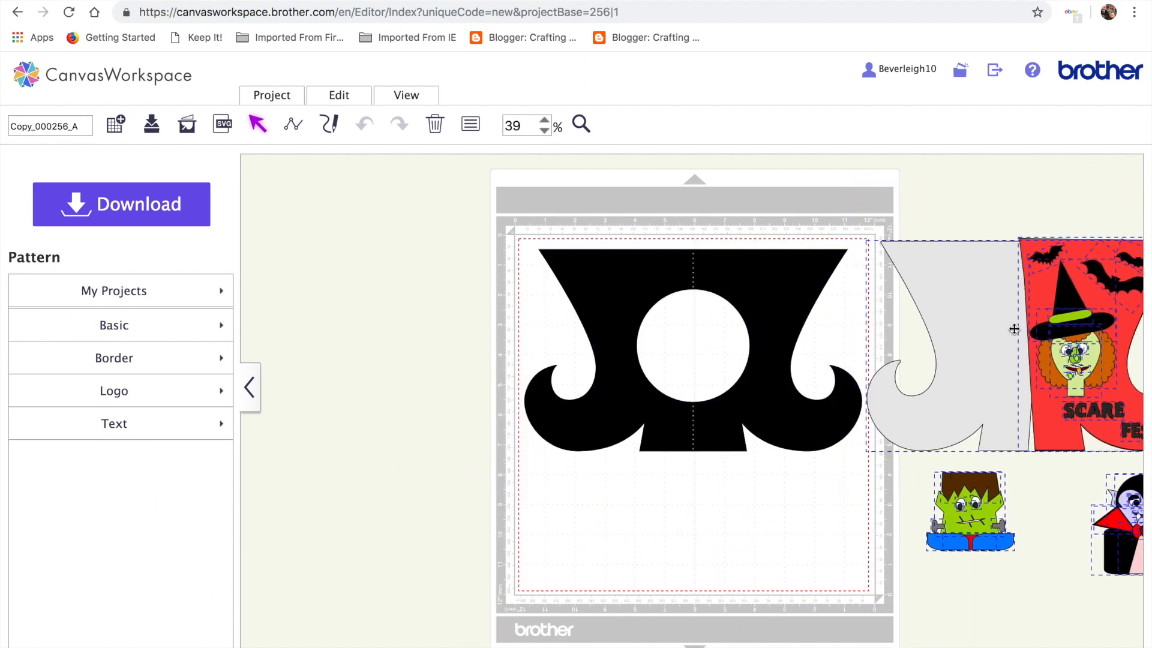
drag(762, 319, 645, 316)
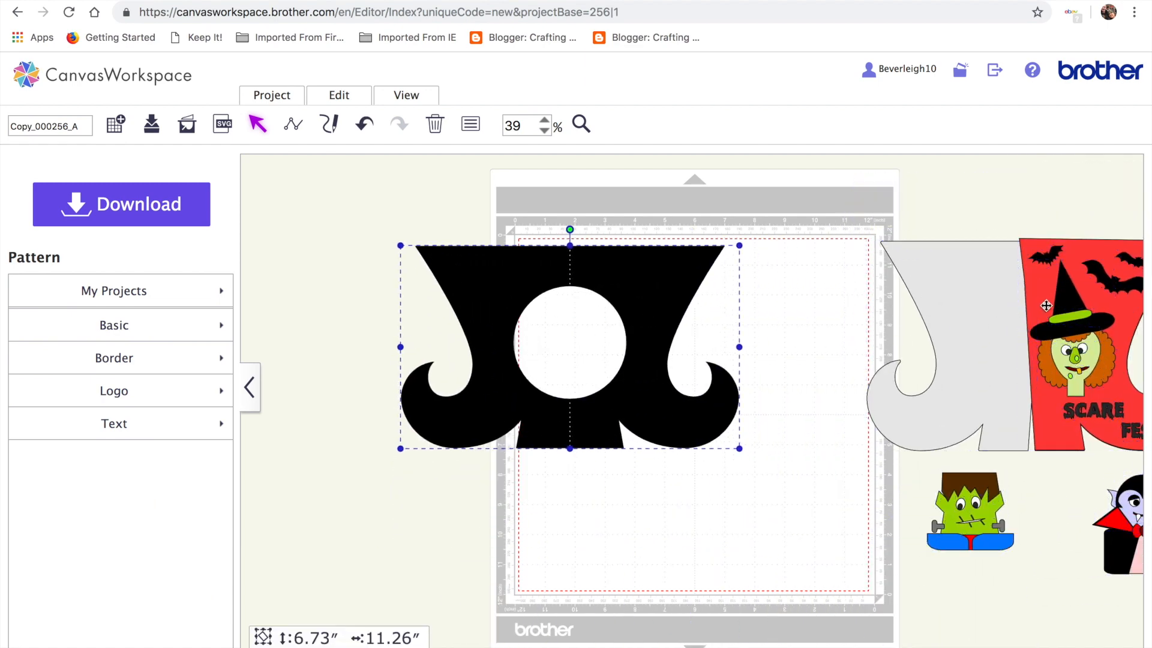
drag(1018, 297, 879, 207)
drag(922, 271, 935, 312)
drag(682, 312, 597, 327)
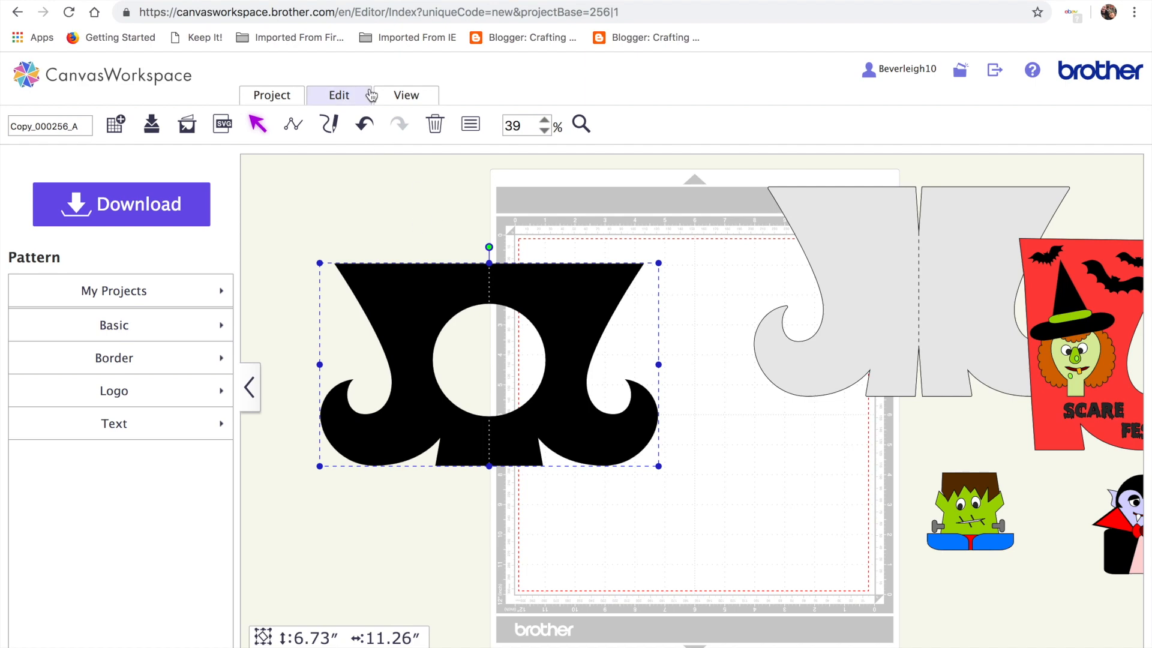
click(352, 95)
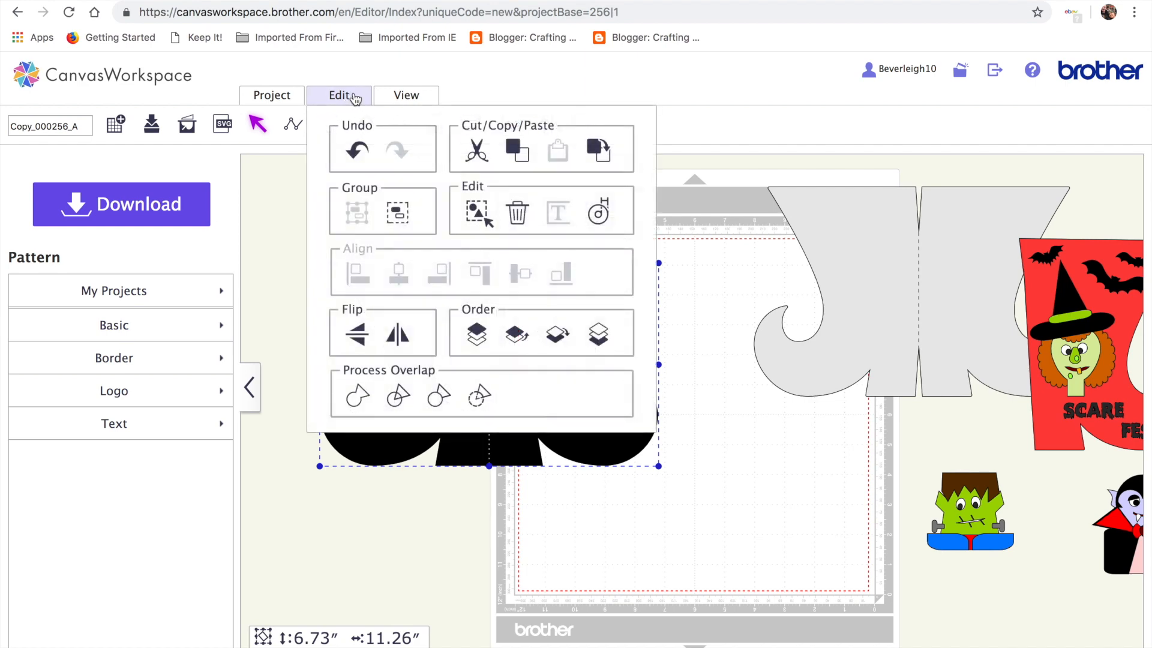
Create a 0.04-inch offset outline around the black boot
click(598, 215)
drag(388, 256, 366, 256)
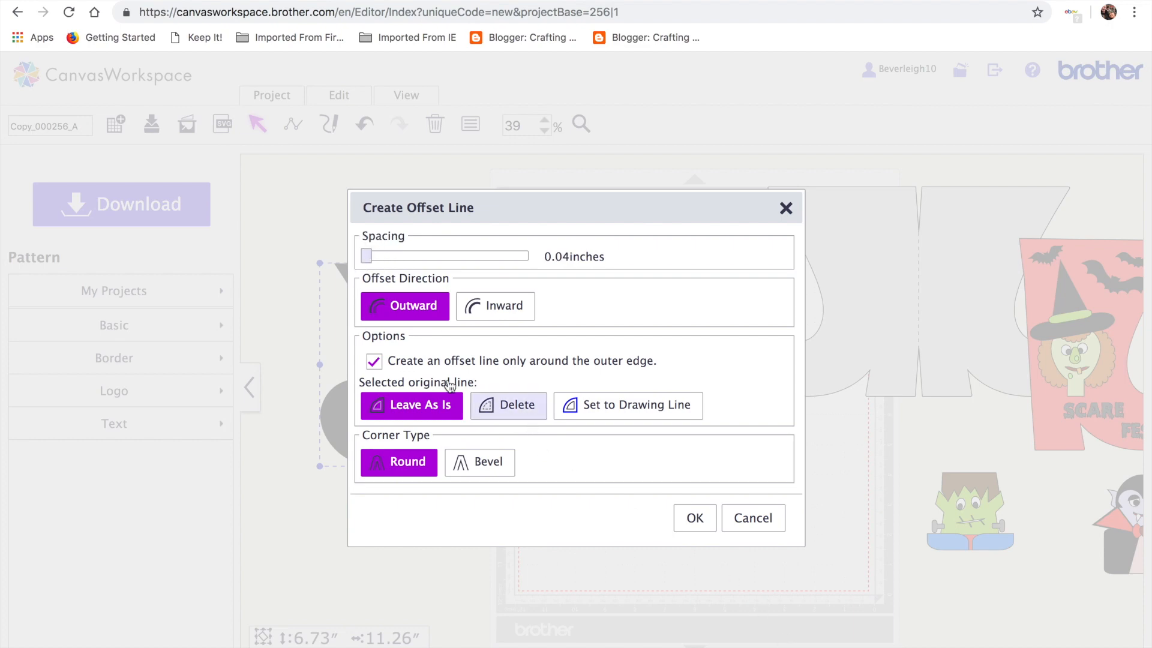
click(698, 523)
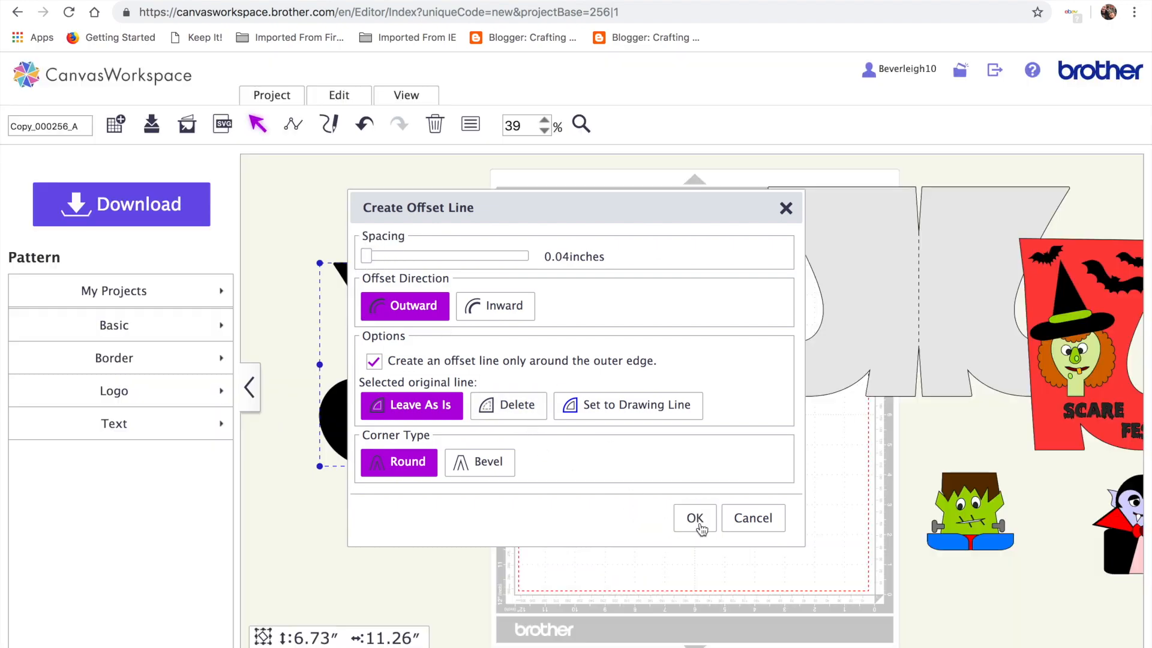
Delete the original boot piece and place the offset boot alone on the mat
drag(563, 337, 763, 511)
click(552, 307)
drag(337, 218, 696, 388)
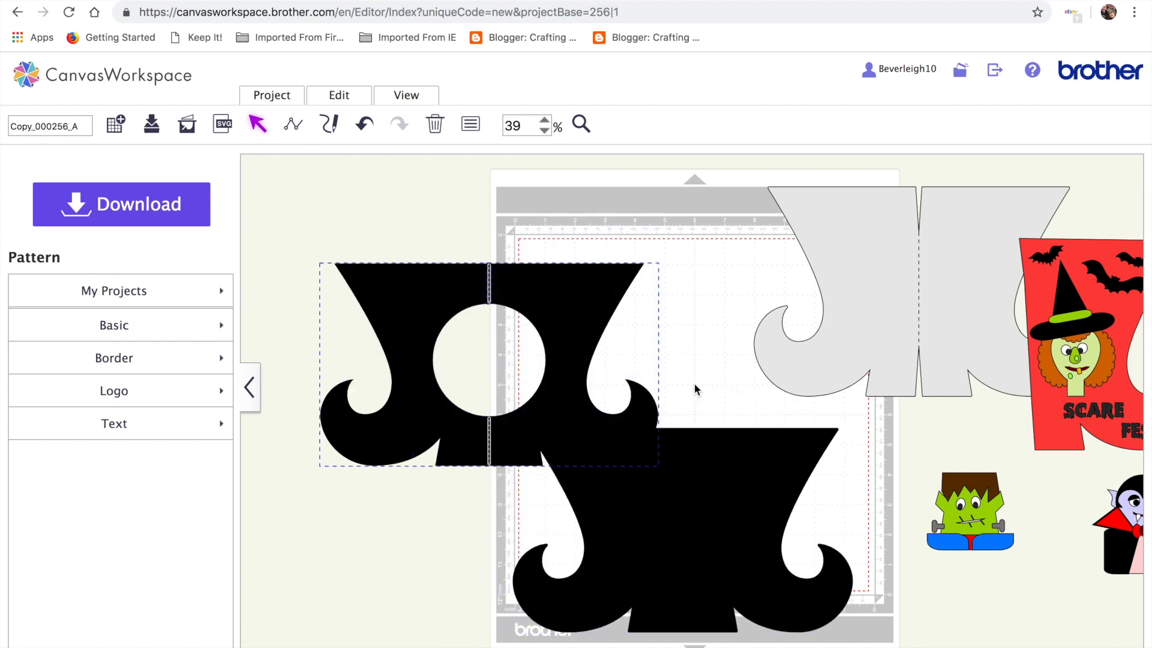
key(Delete)
drag(684, 514, 535, 301)
drag(884, 344, 998, 316)
drag(567, 294, 700, 344)
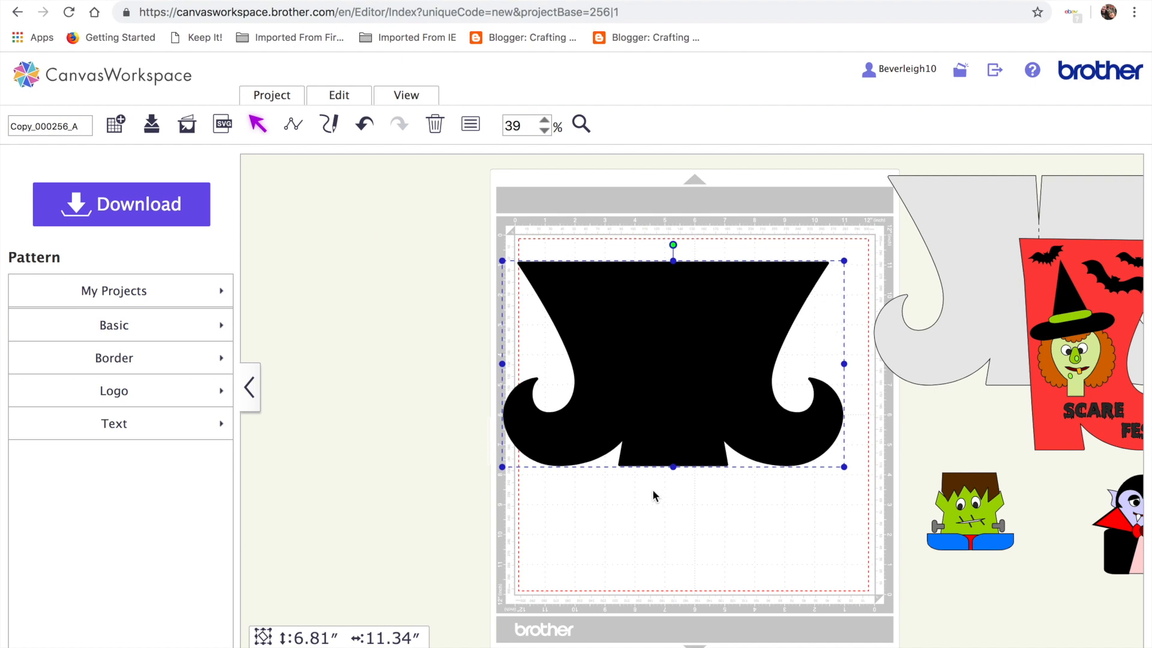
Change the offset boot's fill colour from black to grey in Properties
click(471, 124)
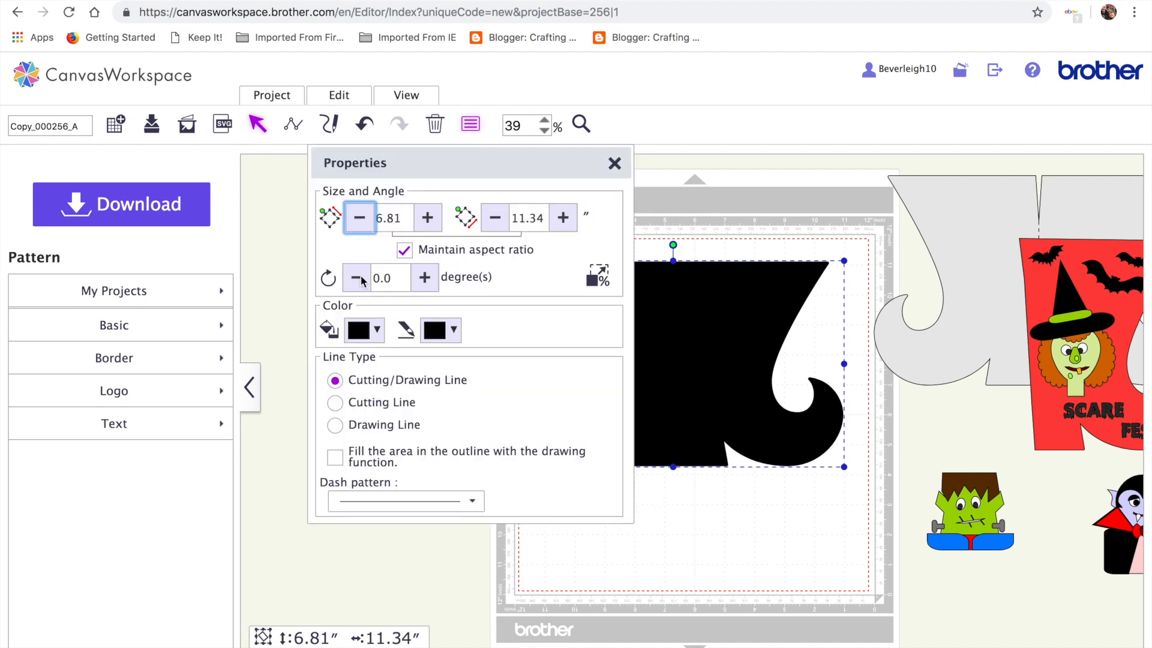
click(377, 331)
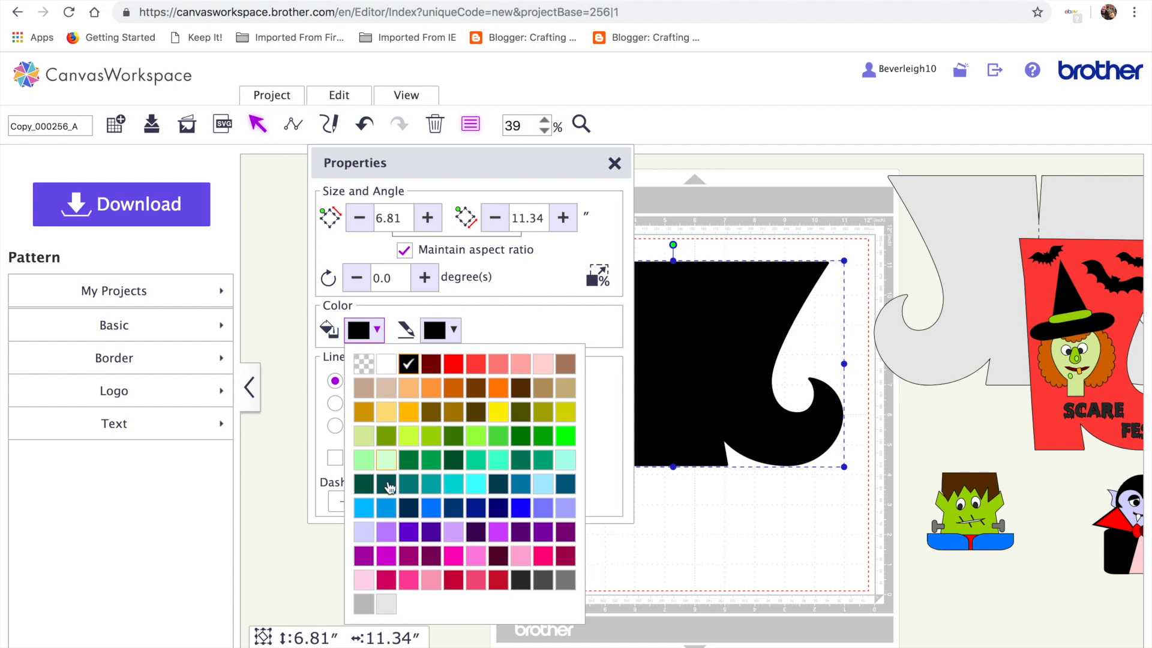
click(363, 604)
click(588, 606)
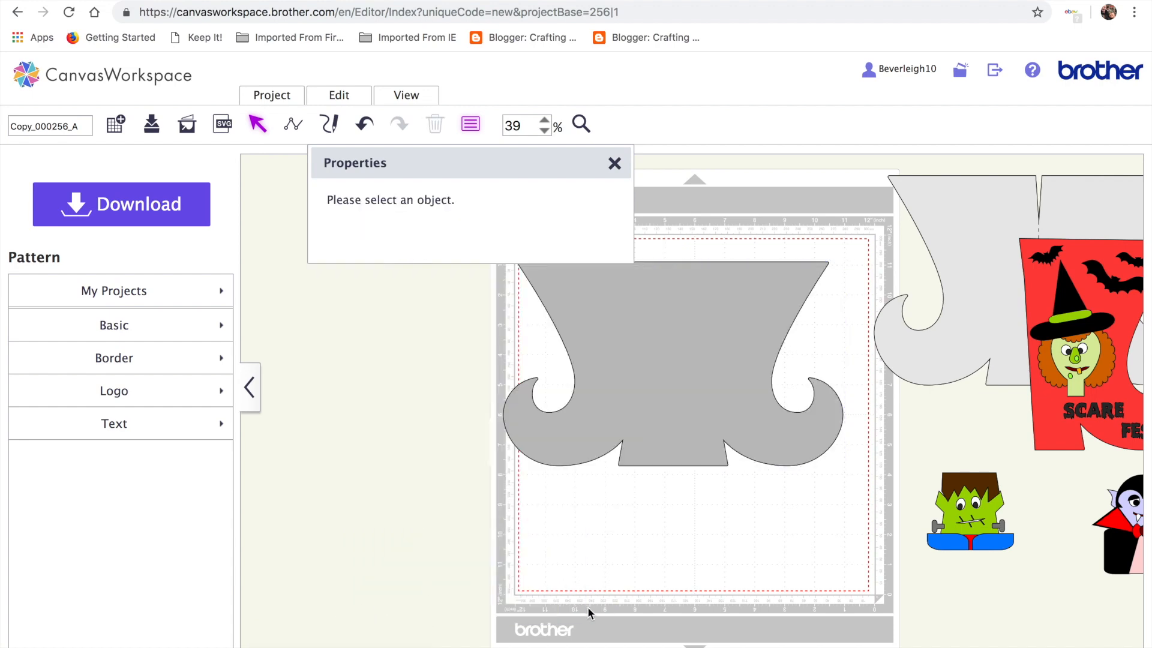
click(614, 163)
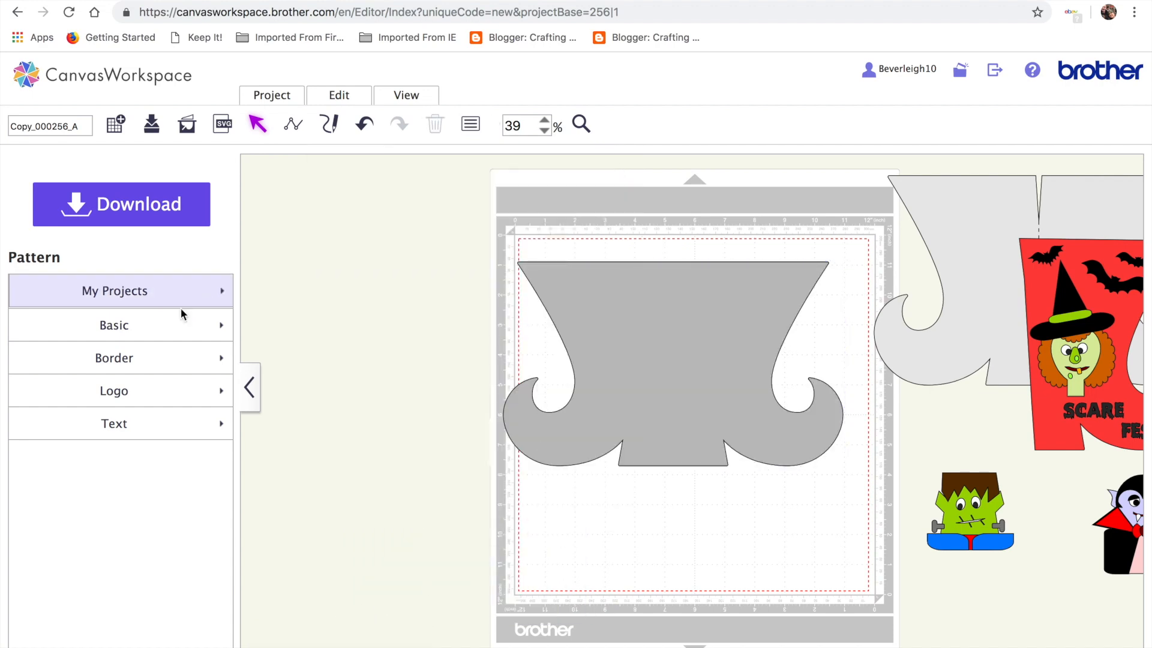
click(168, 324)
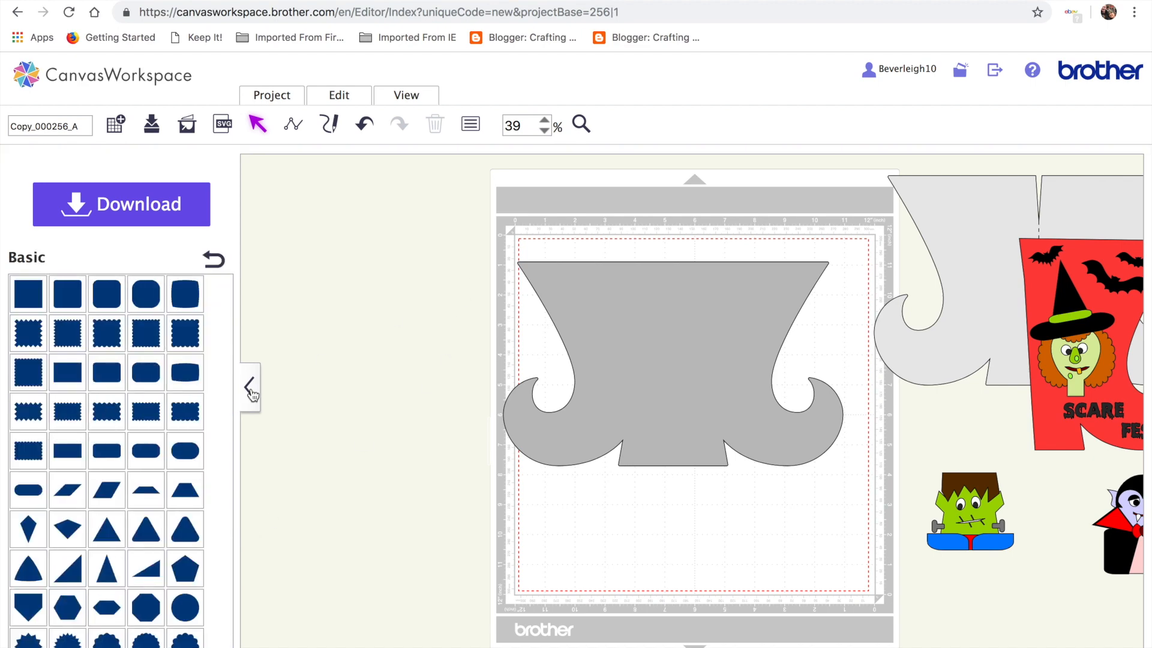
Add a triangle under the boot's centre and park a copy of the boot left of the mat
click(106, 531)
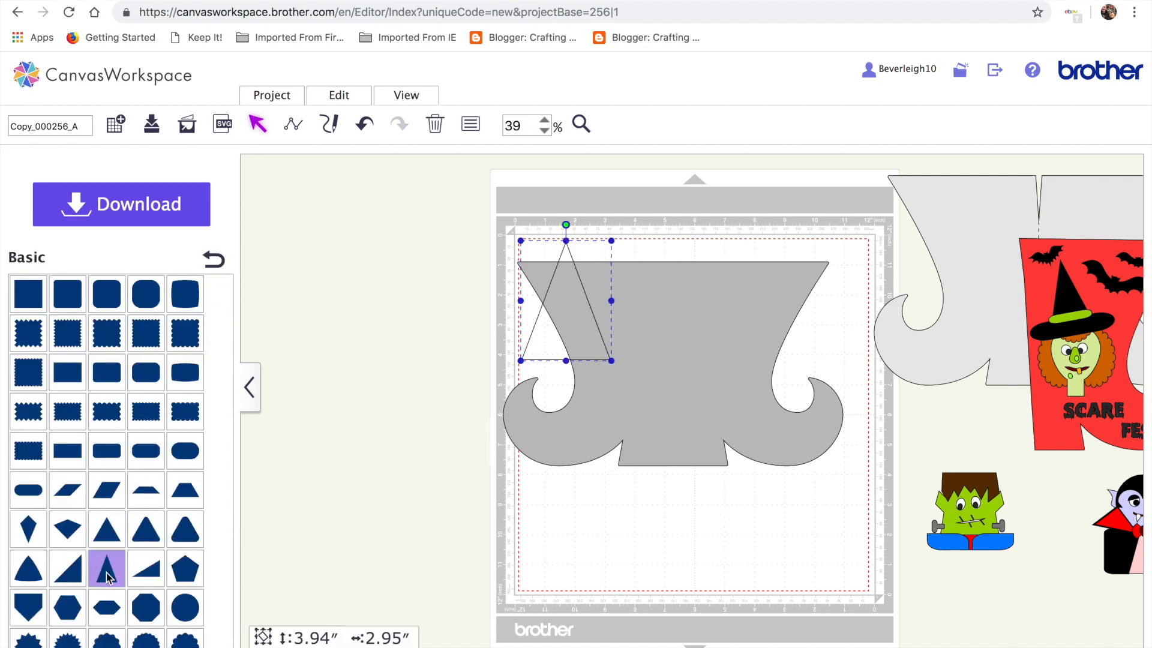
drag(570, 306, 671, 507)
drag(466, 229, 831, 524)
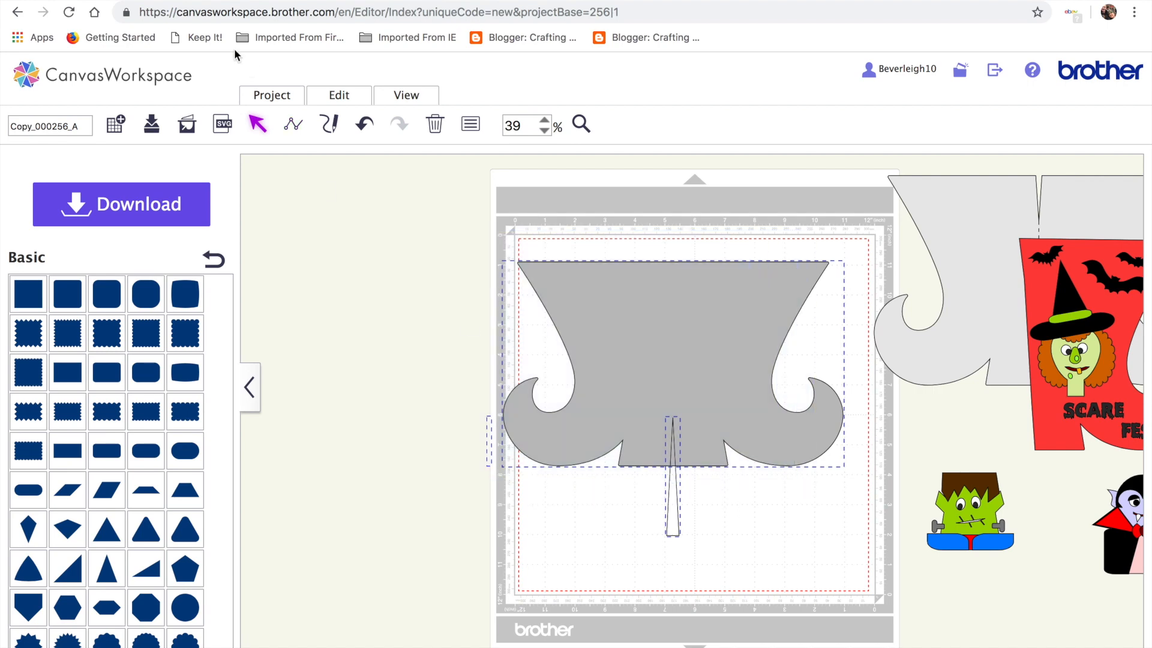
click(340, 96)
click(700, 391)
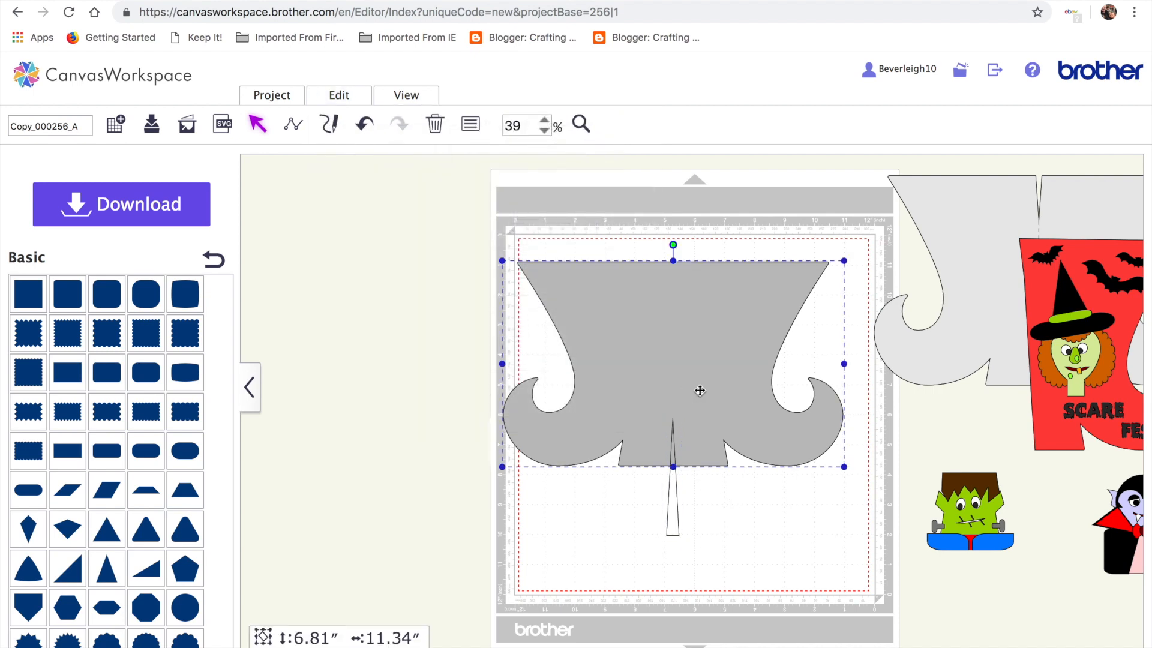
drag(701, 390, 25, 329)
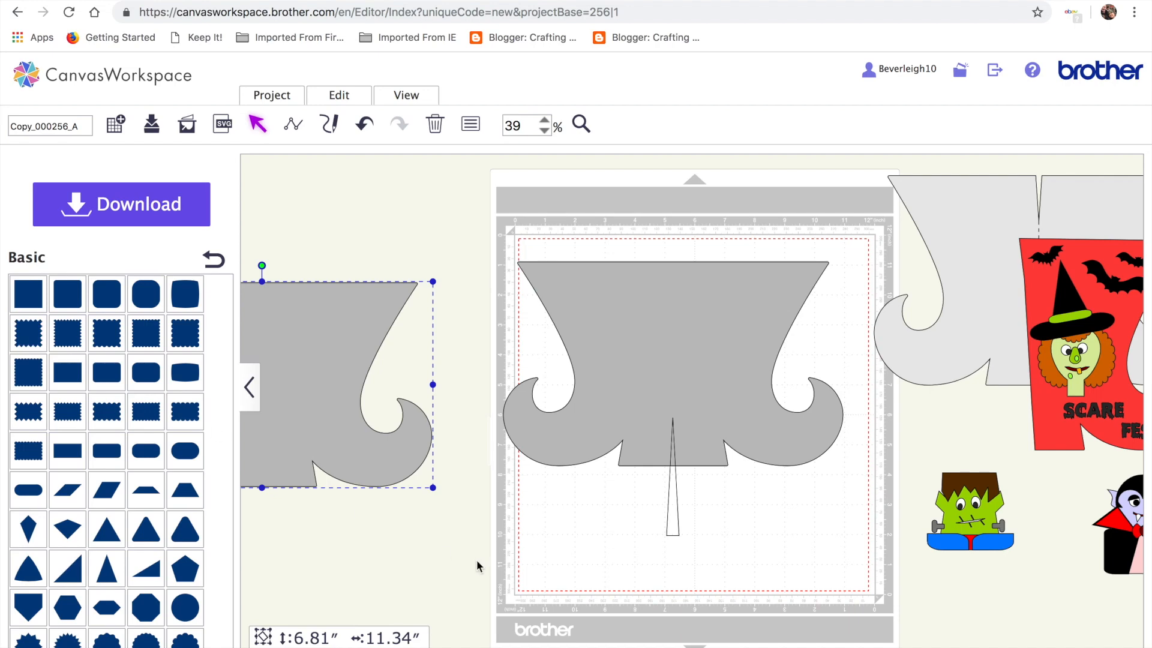
Centre the triangle on the boot, subtract it as a slit, and add another tall triangle below
drag(496, 219, 813, 536)
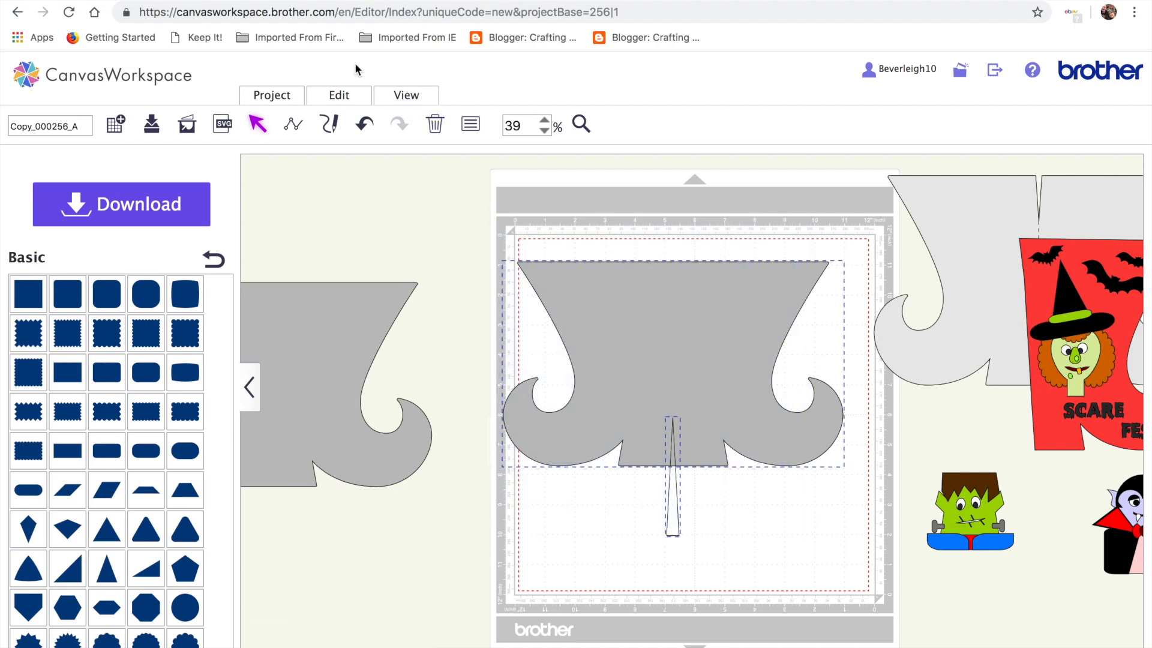
click(350, 98)
click(403, 282)
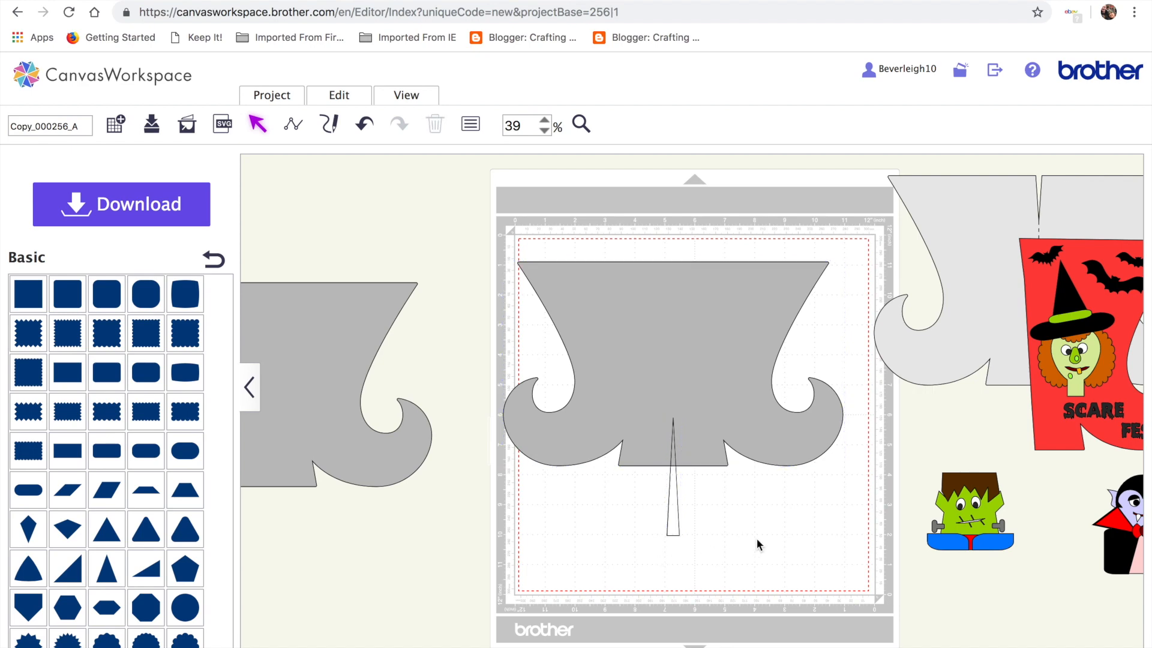
drag(494, 183, 803, 547)
click(340, 95)
click(474, 398)
click(106, 567)
drag(531, 334, 592, 515)
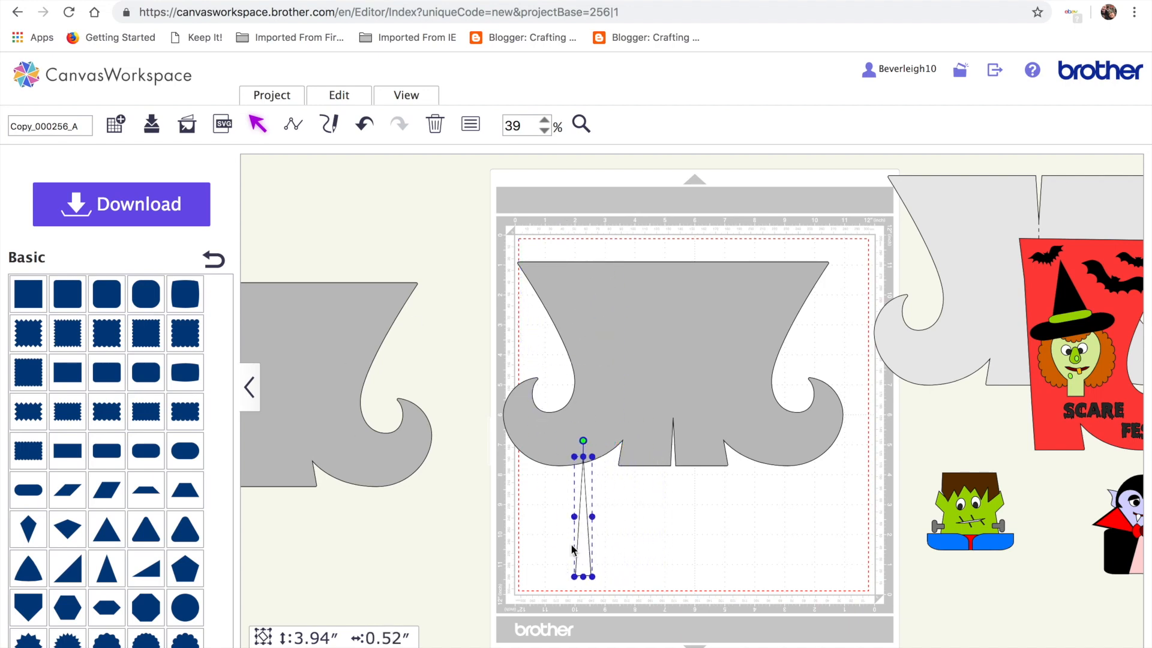
Flip the thin triangle, centre it on the boot's top edge and cut it out
click(341, 95)
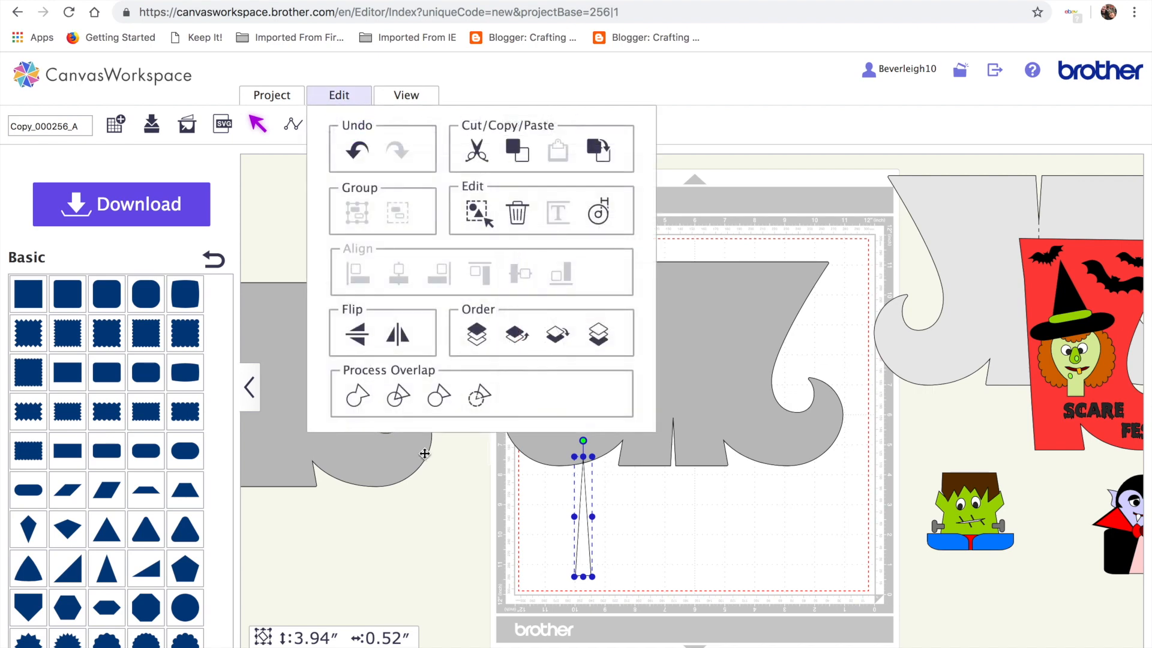
click(355, 341)
drag(584, 498, 670, 220)
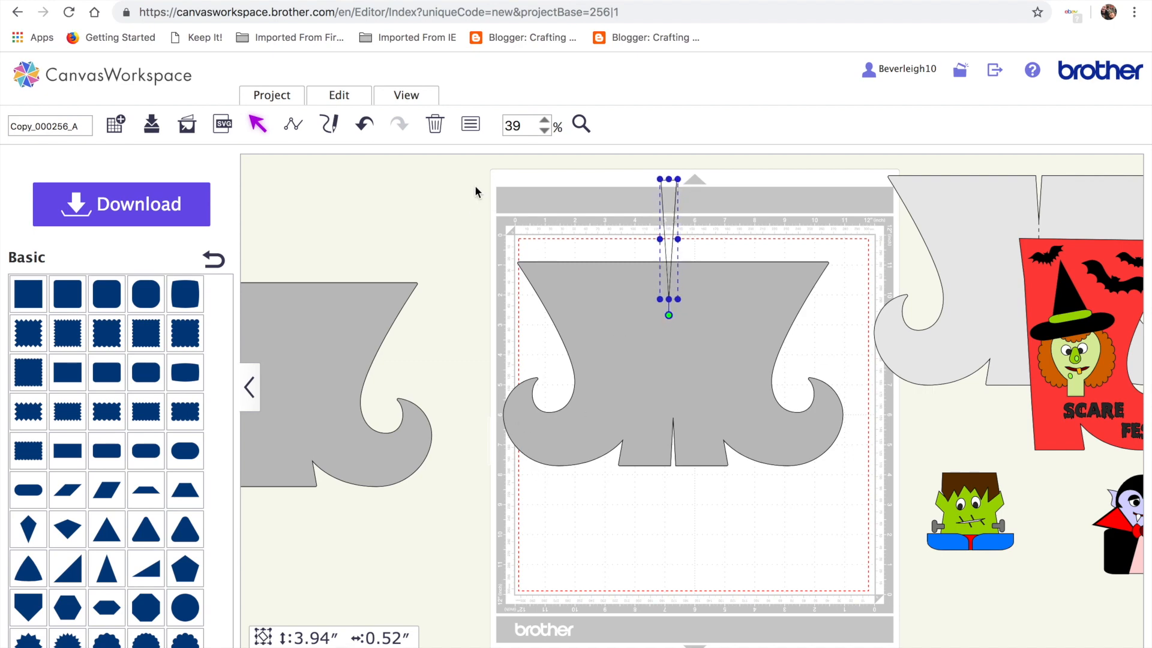
drag(475, 185, 818, 493)
click(337, 99)
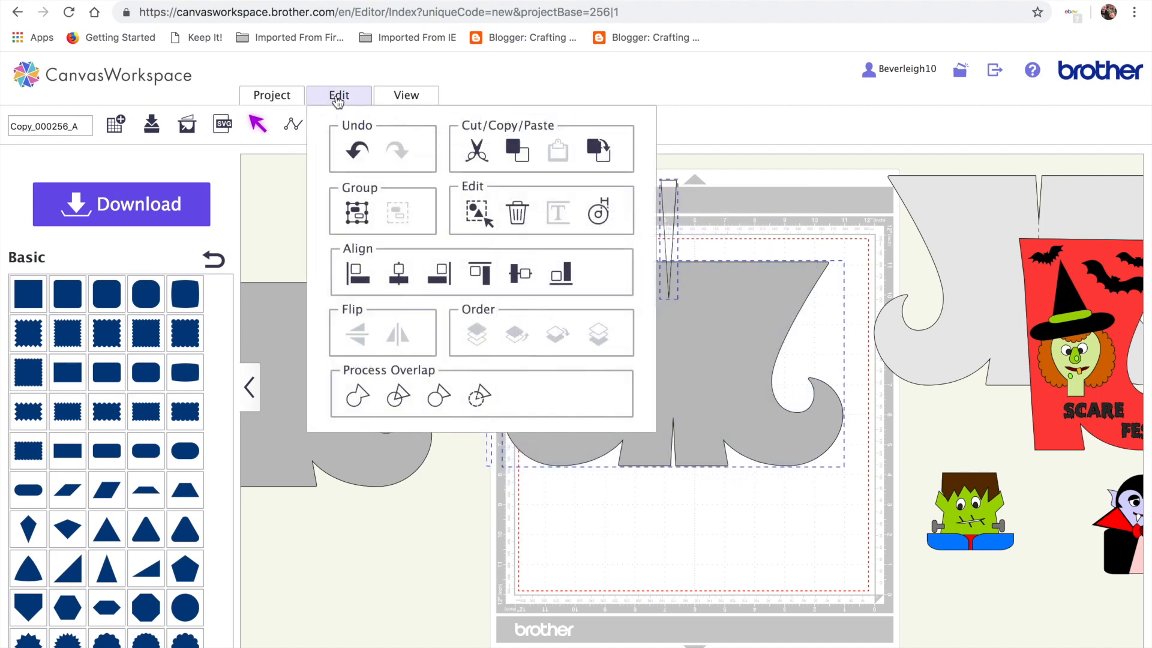
click(404, 279)
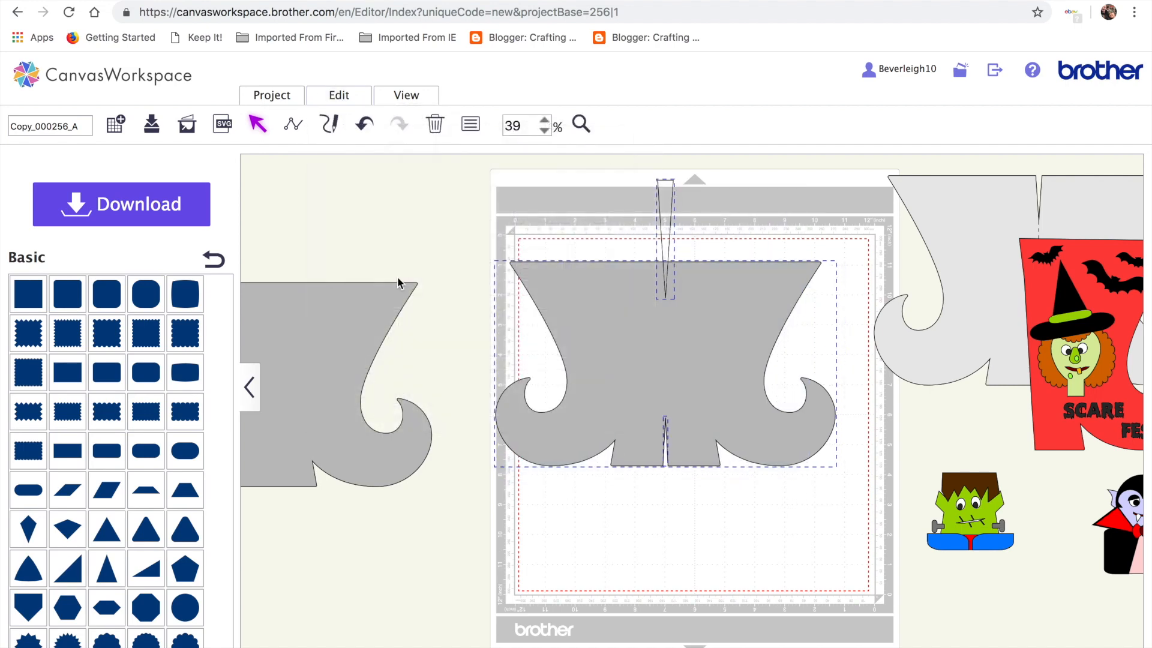
click(350, 98)
click(477, 394)
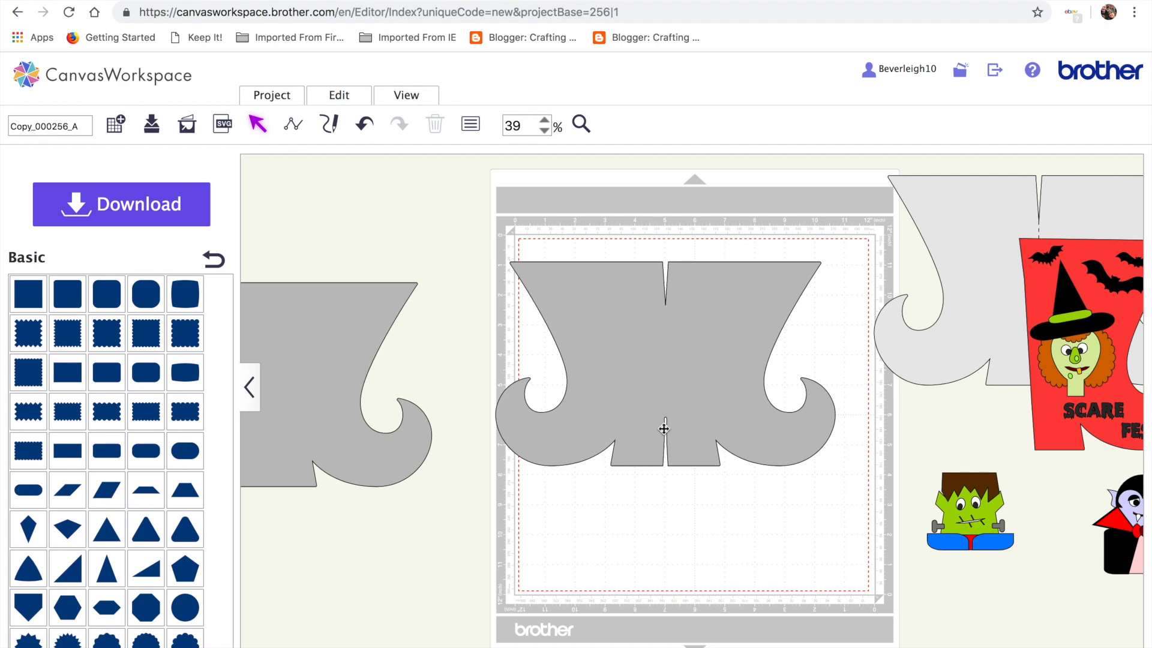
Zoom in on the boot and start a straight line at the top notch's tip
click(293, 126)
click(544, 119)
click(544, 120)
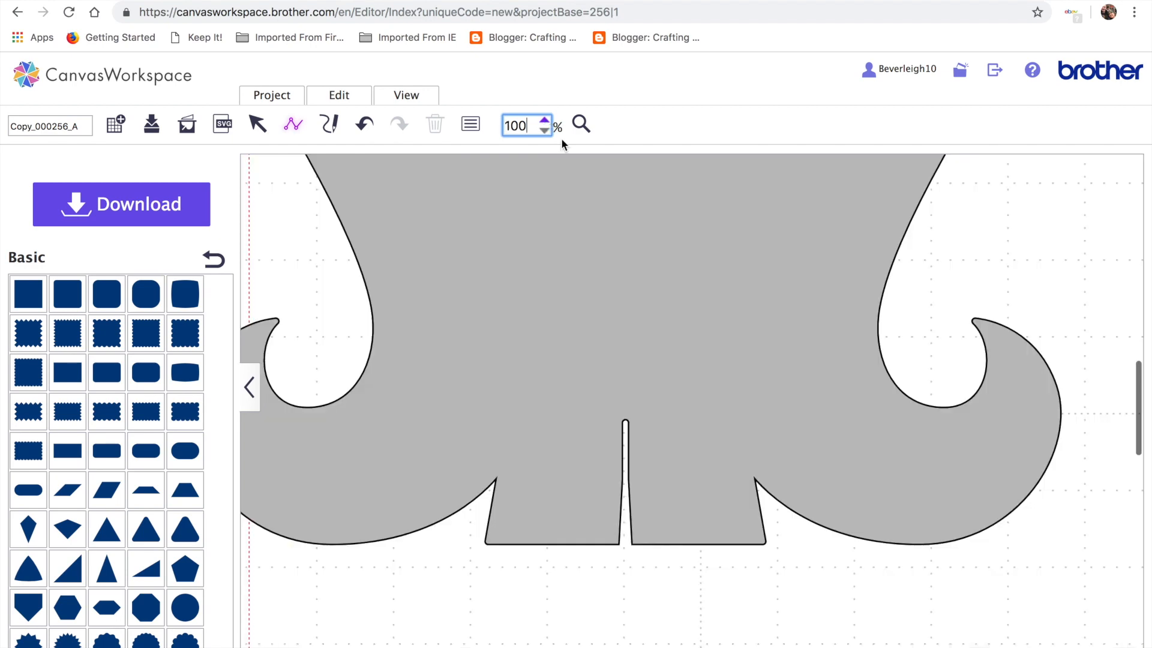
scroll(576, 204, up, 1)
scroll(575, 199, up, 2)
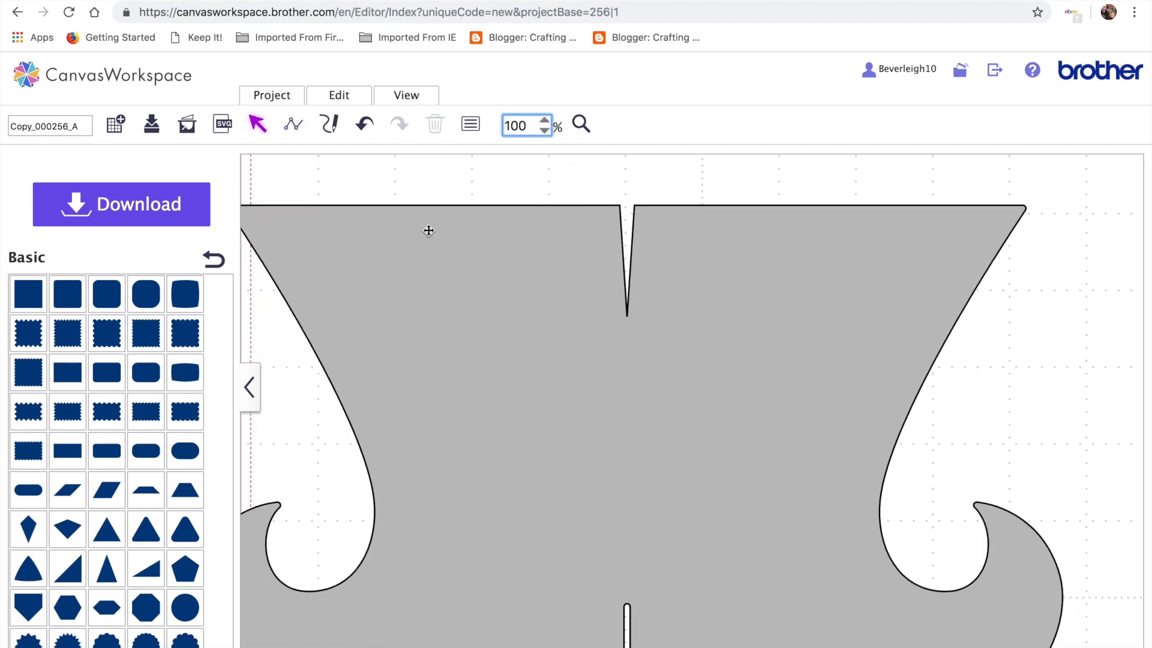
click(257, 123)
click(399, 271)
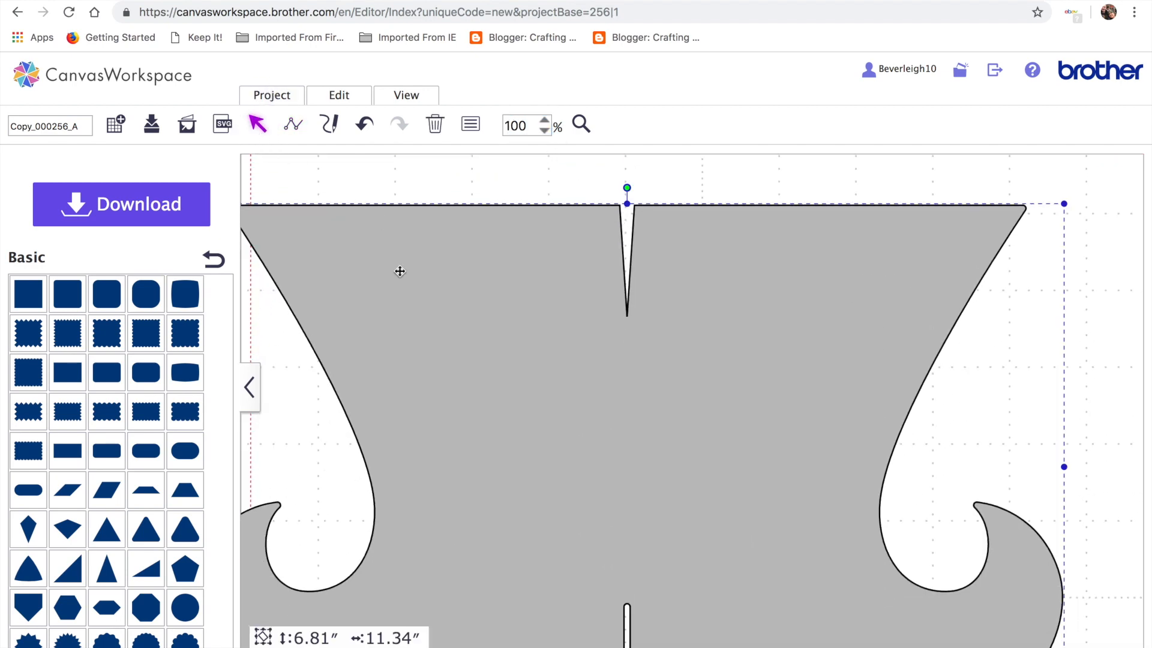
click(294, 123)
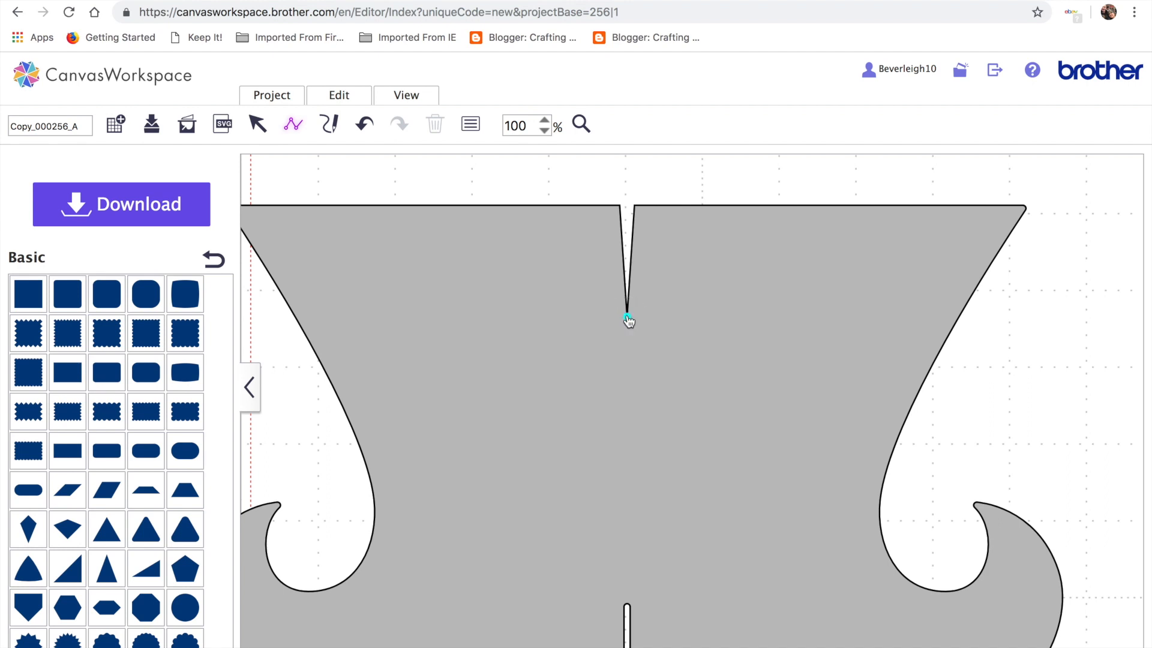
click(627, 316)
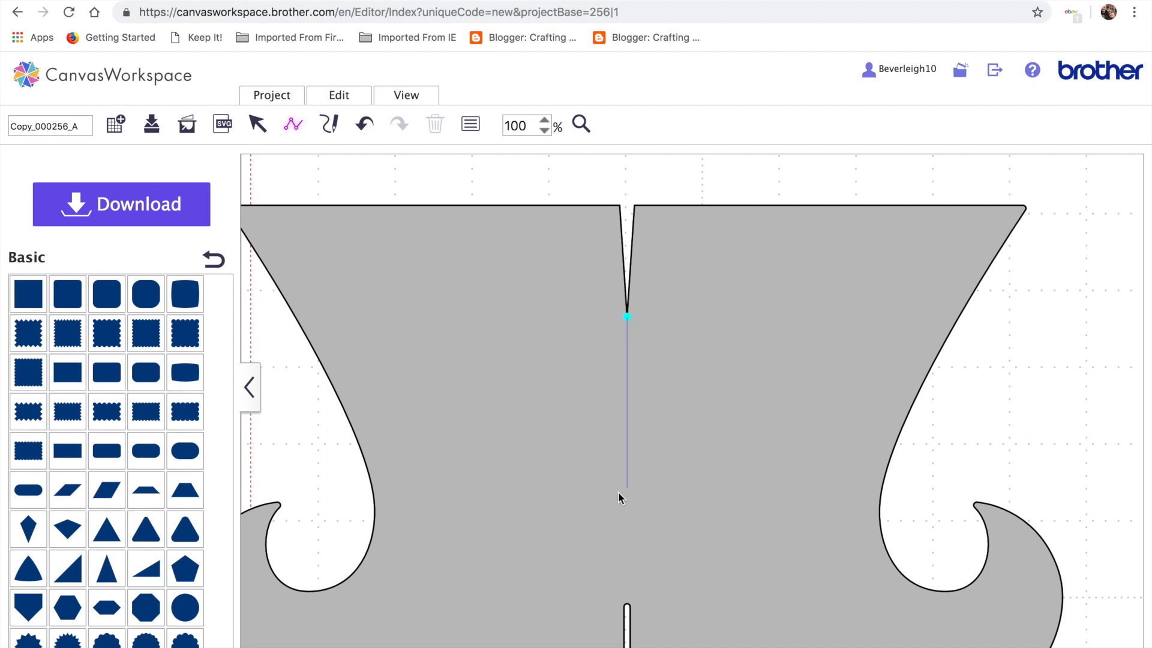
End the centre line at the bottom slit and make it a dashed Cutting Line
double_click(627, 606)
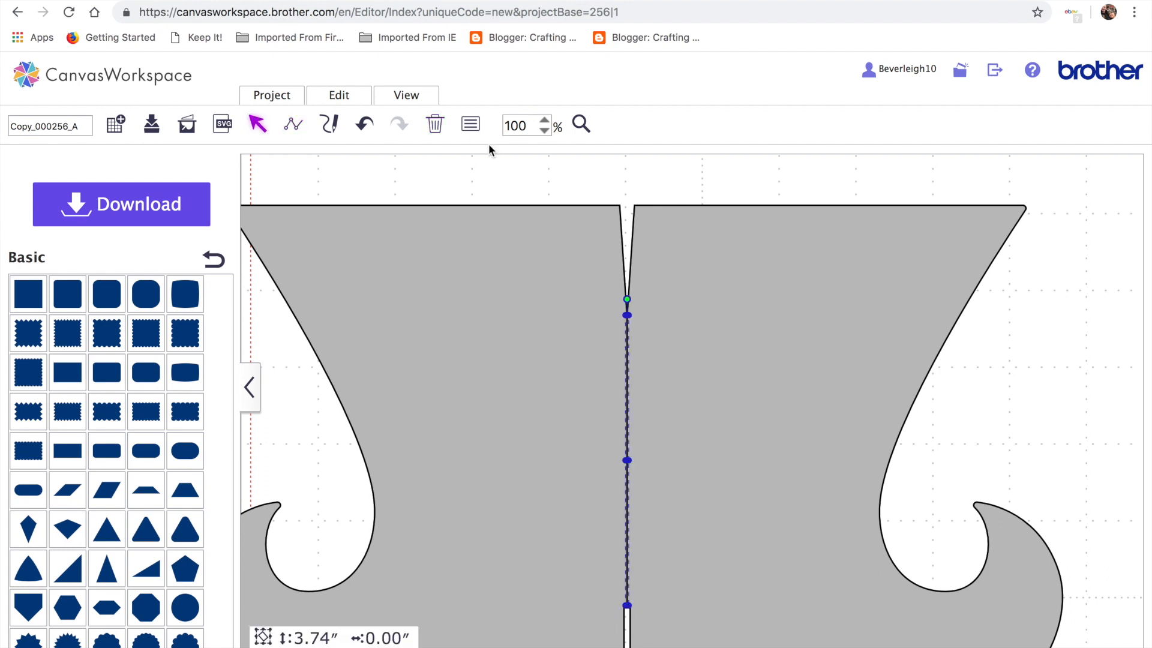
click(471, 126)
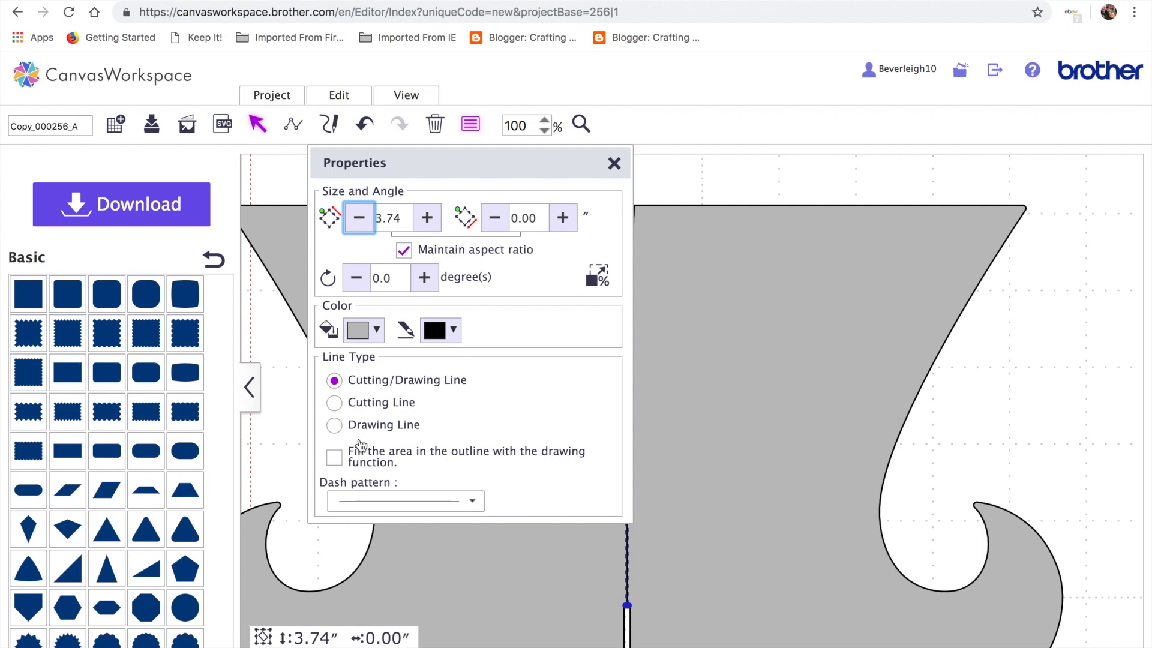
click(371, 404)
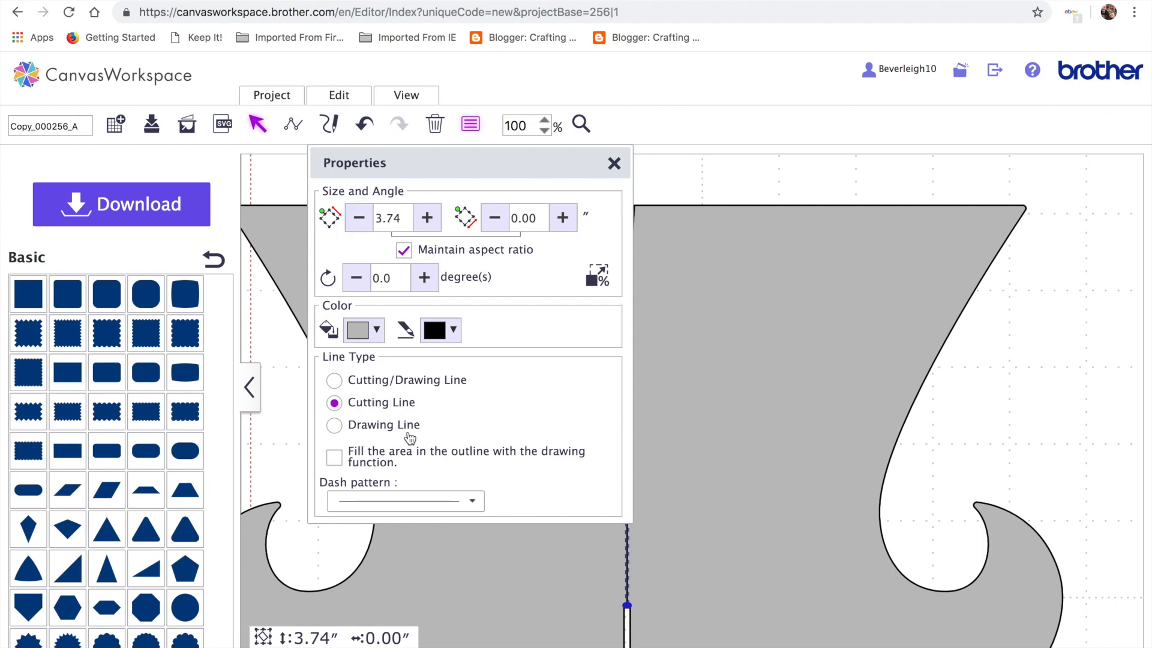
click(479, 498)
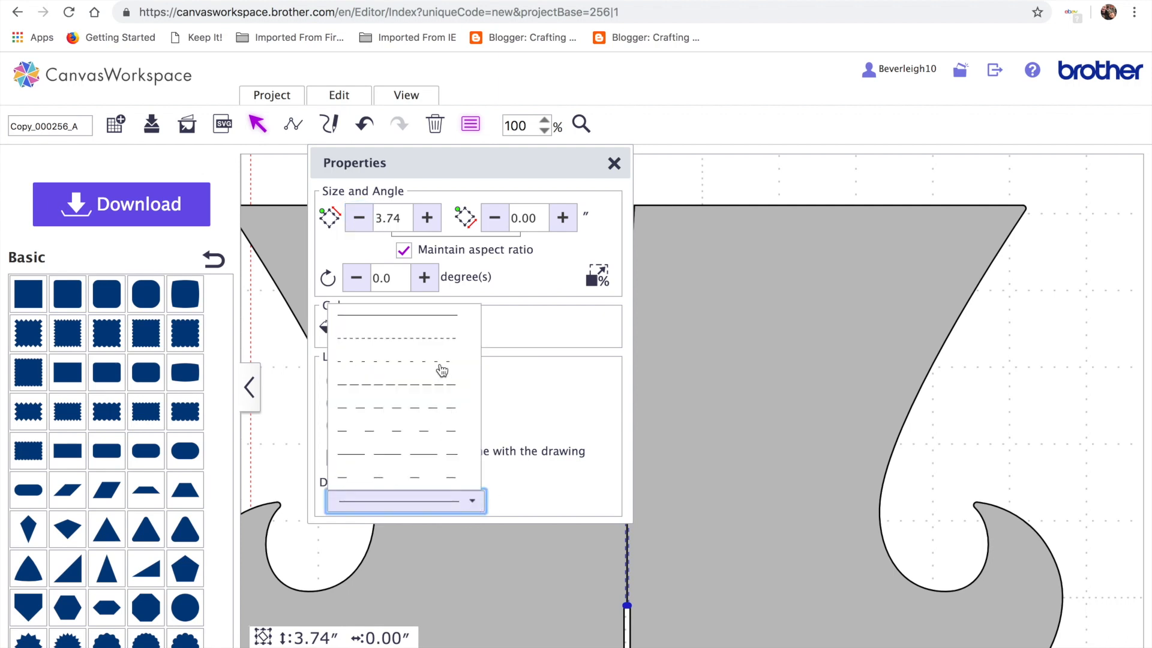
click(433, 411)
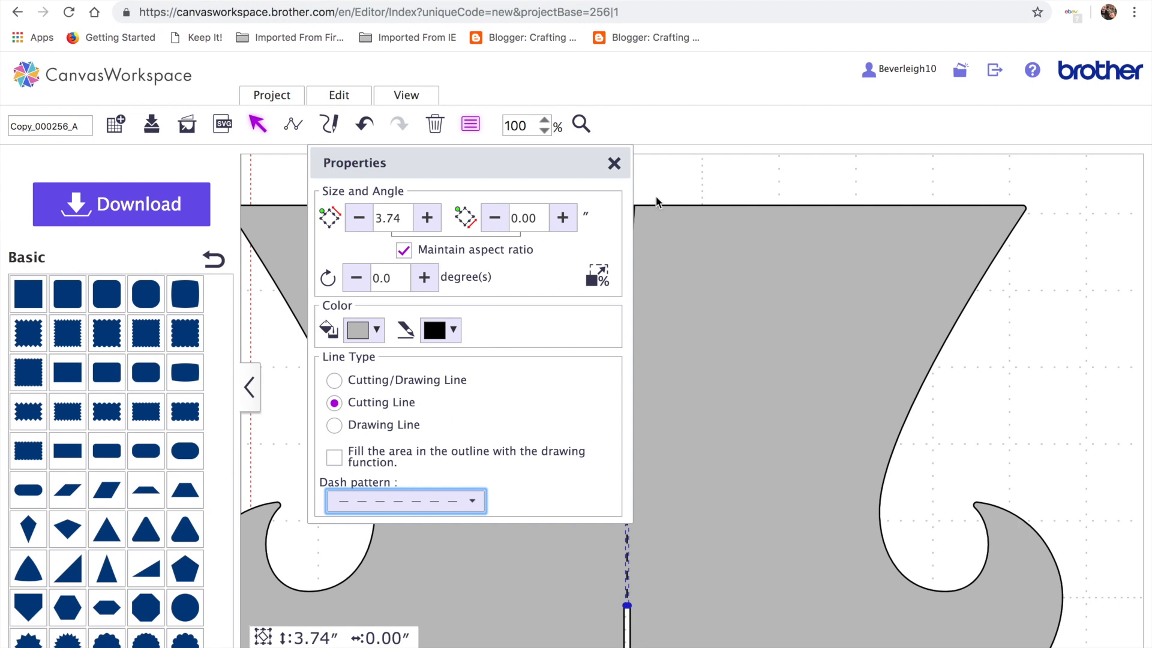
click(614, 164)
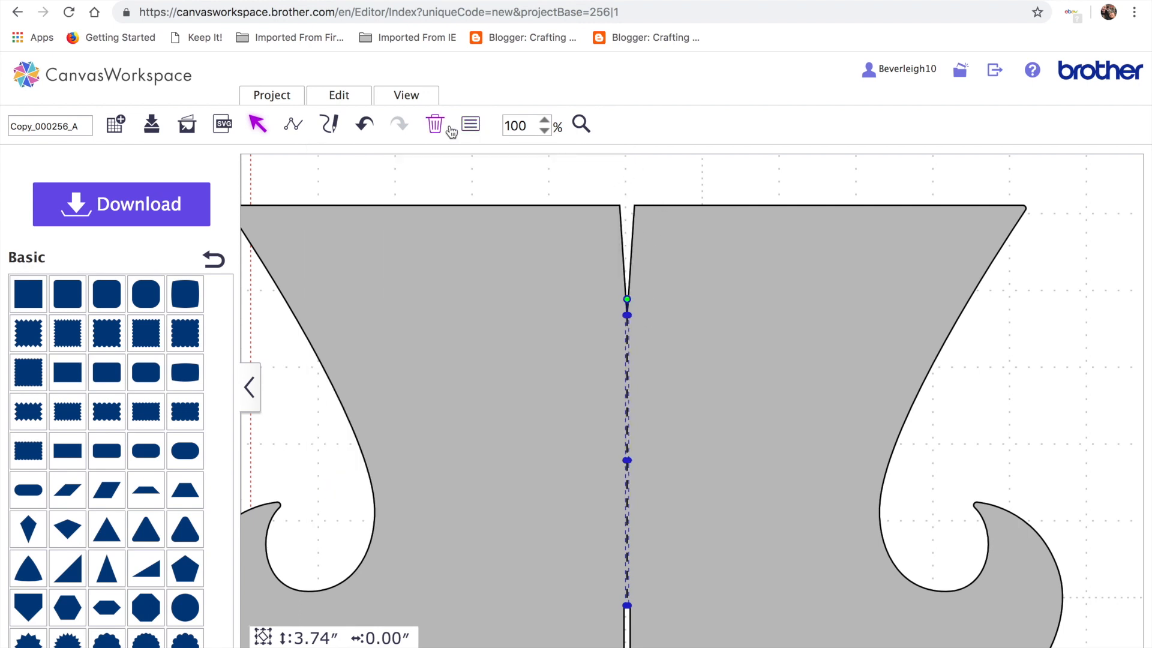
click(406, 96)
click(435, 147)
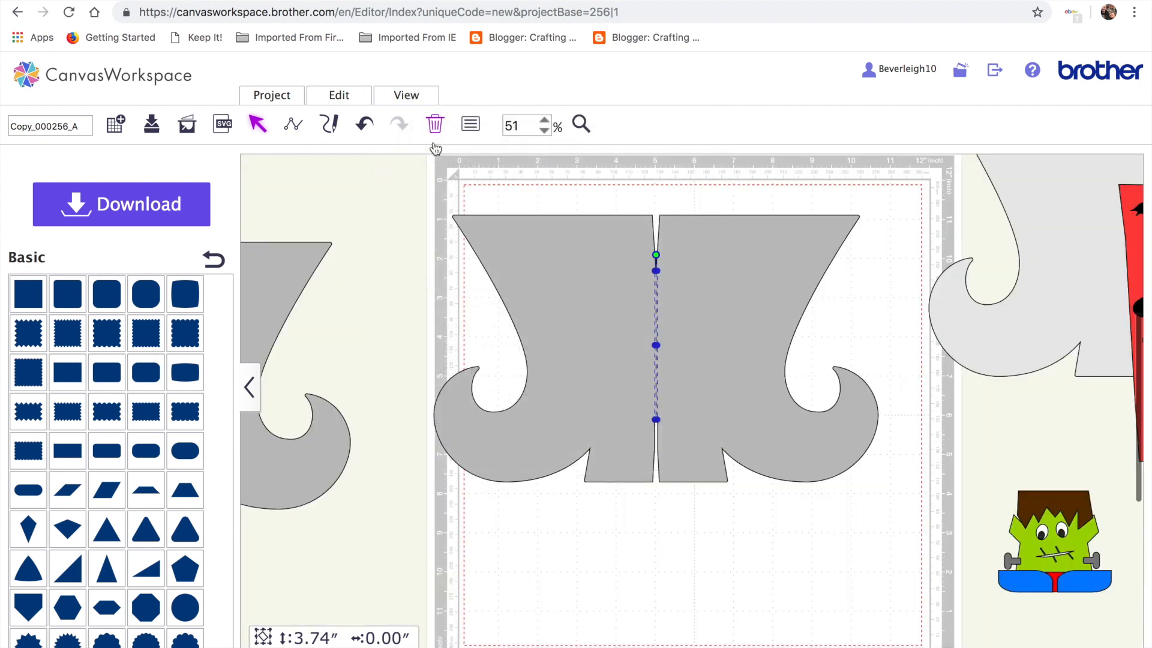
Group the slit boot with its dashed centre line
drag(410, 173, 776, 441)
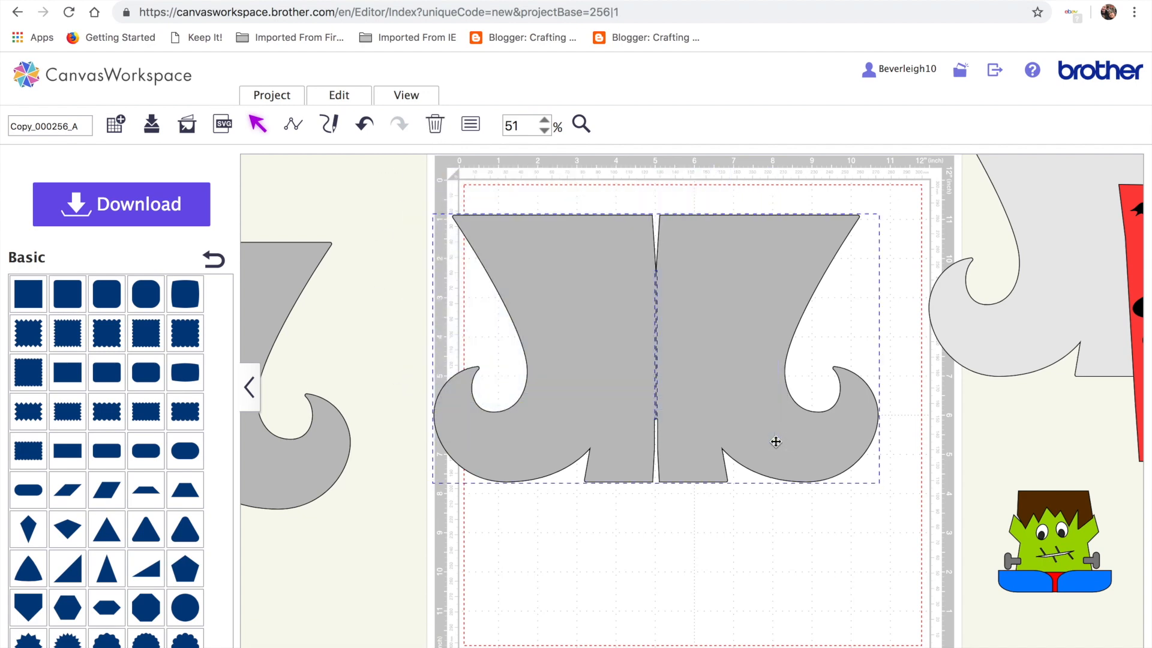
click(338, 93)
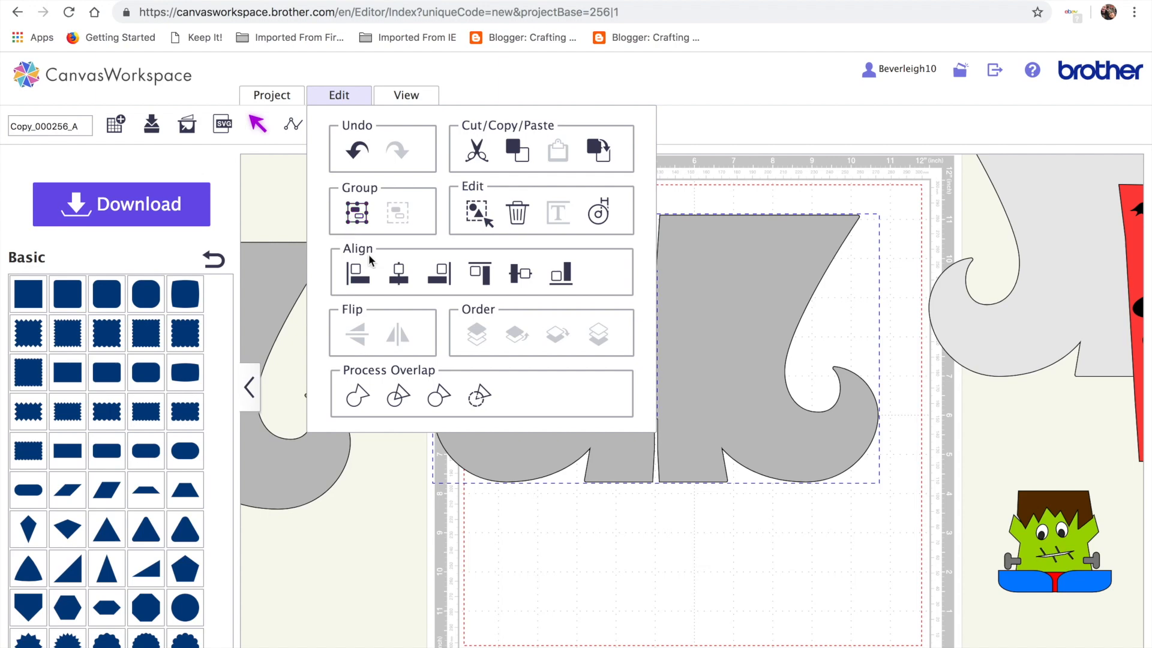
click(357, 207)
drag(687, 283, 718, 261)
Bring the plain boot onto the mat, align it centre and middle with the slit boot, and group them
drag(293, 271, 686, 314)
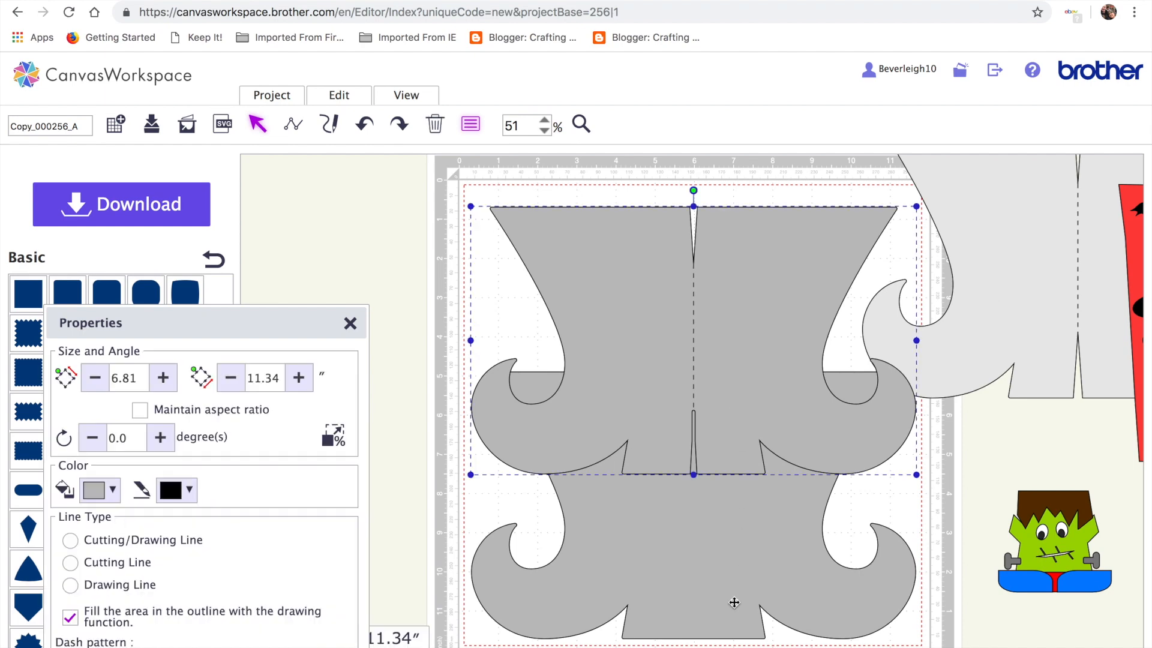
drag(283, 332, 212, 321)
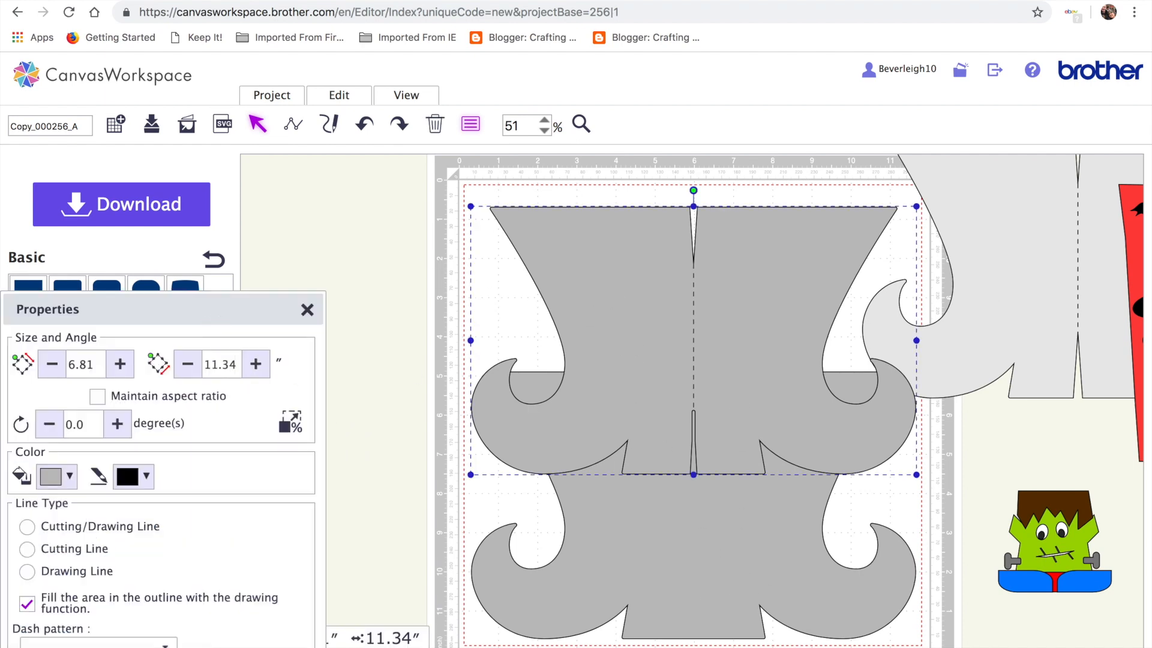
drag(908, 641, 594, 357)
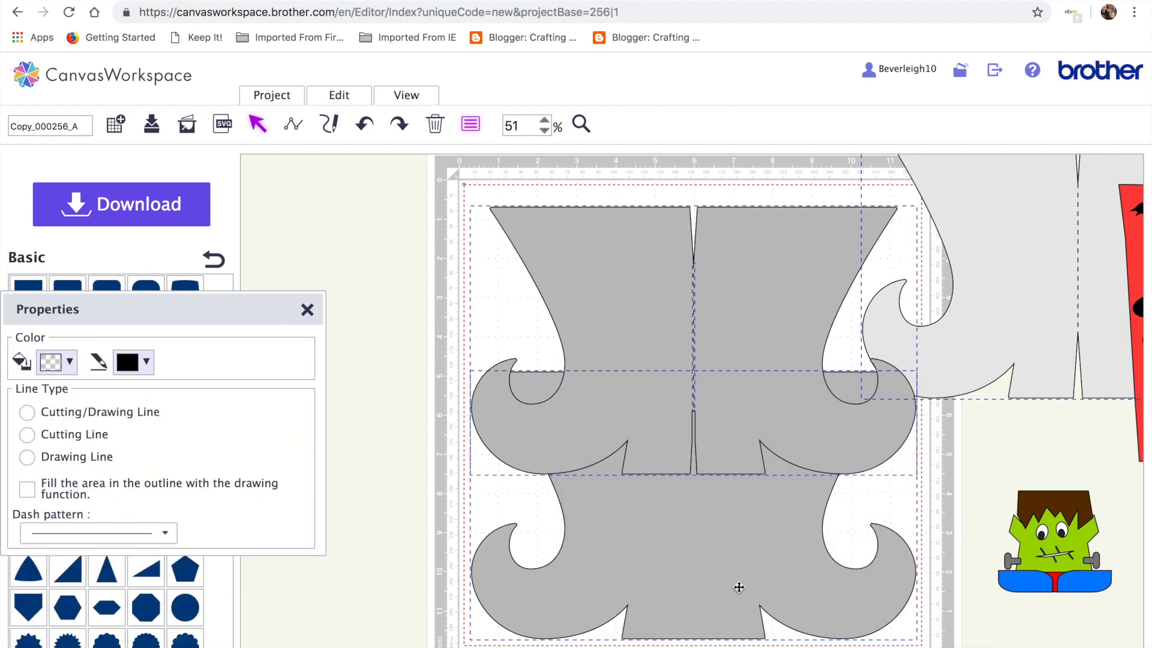
click(903, 517)
click(784, 336)
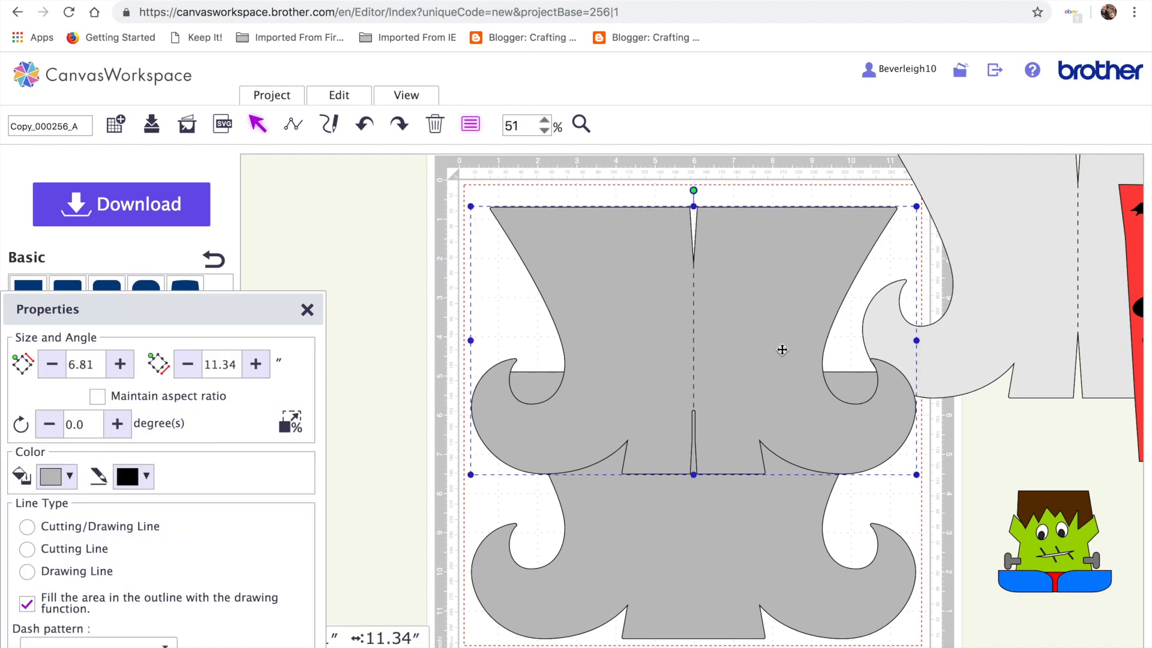
shift+click(732, 558)
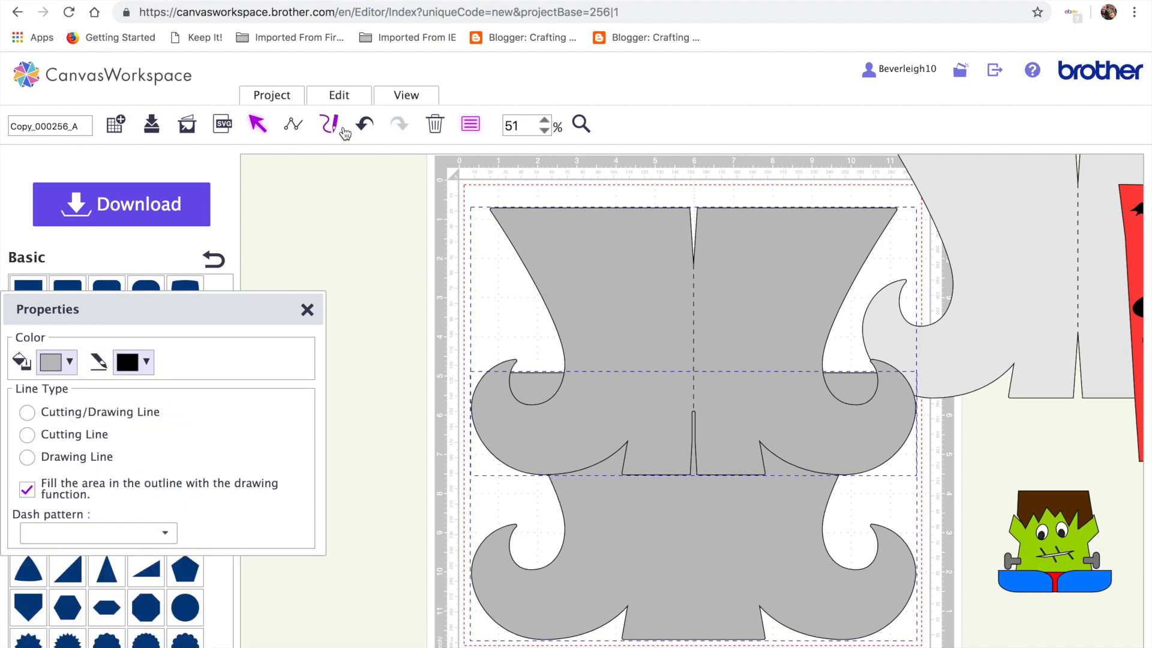
click(340, 97)
click(400, 290)
click(339, 95)
click(516, 276)
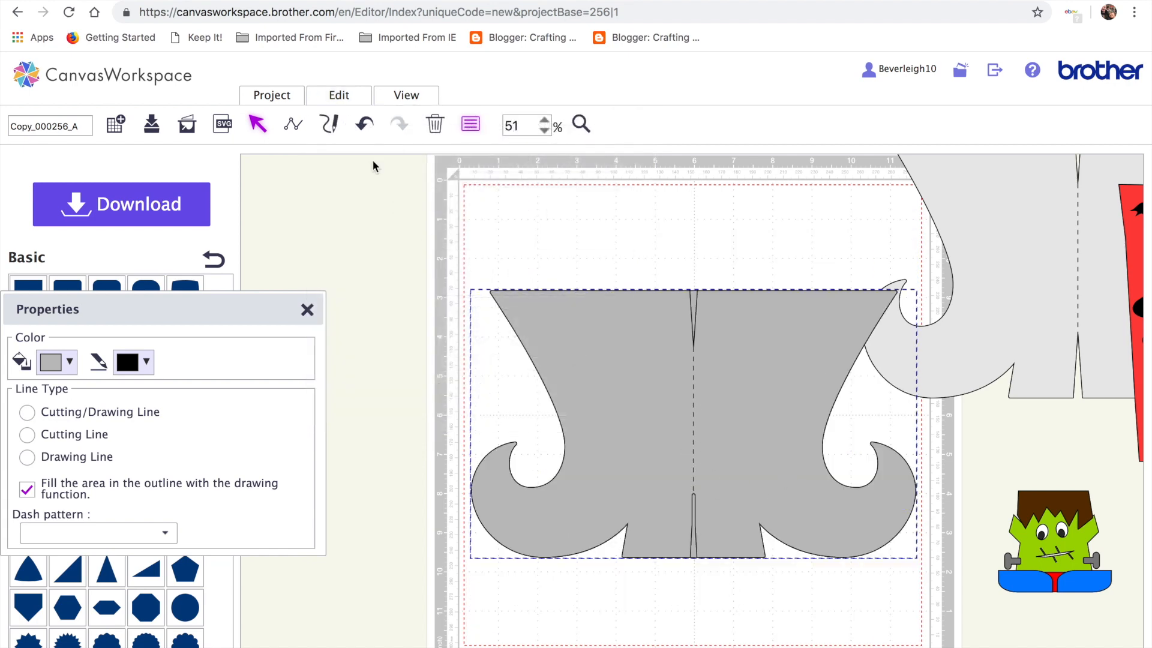
click(347, 98)
click(363, 219)
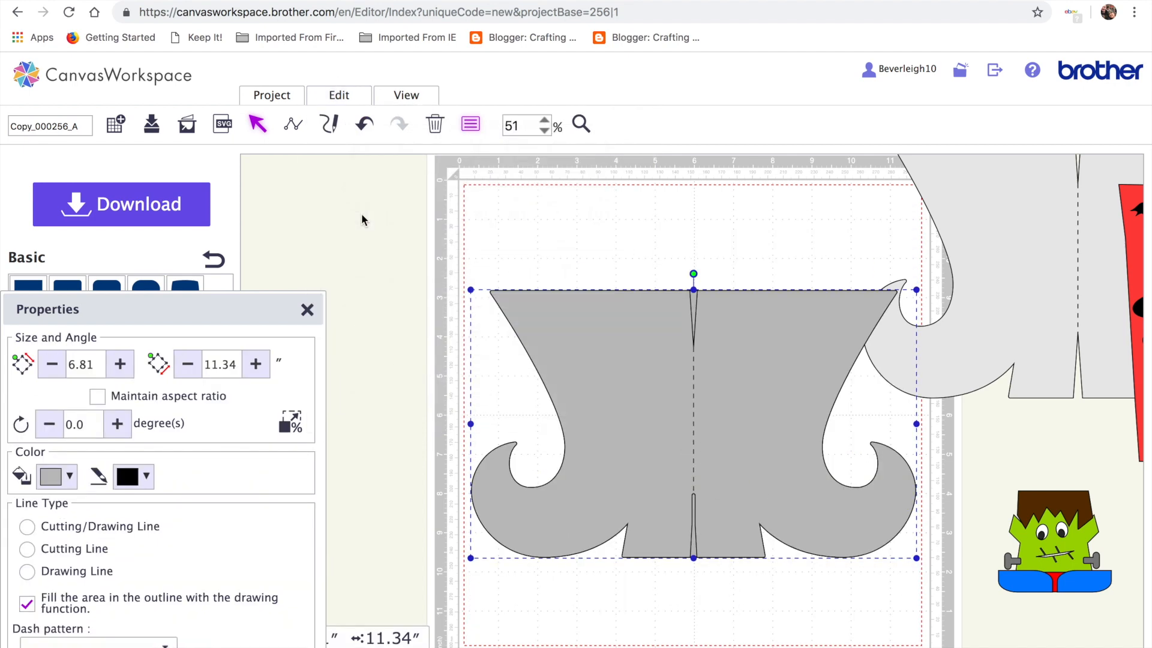
Resize the boot group to 7.00″ tall by 11.00″ wide
click(80, 364)
text(7)
click(236, 365)
key(BackSpace)
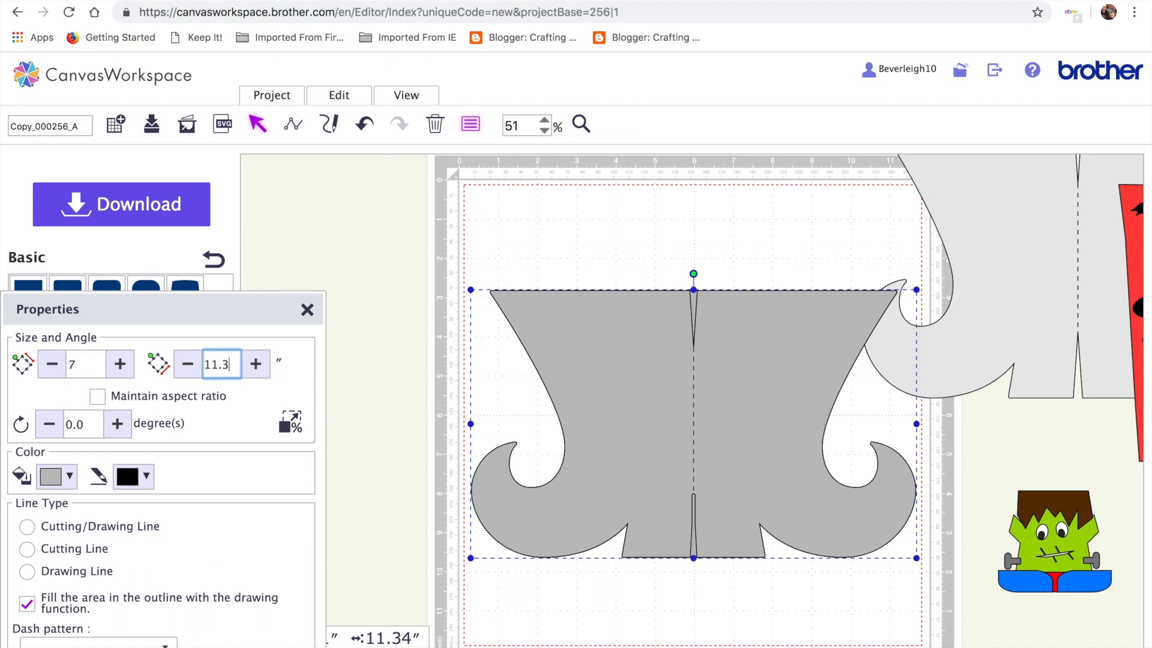
key(BackSpace)
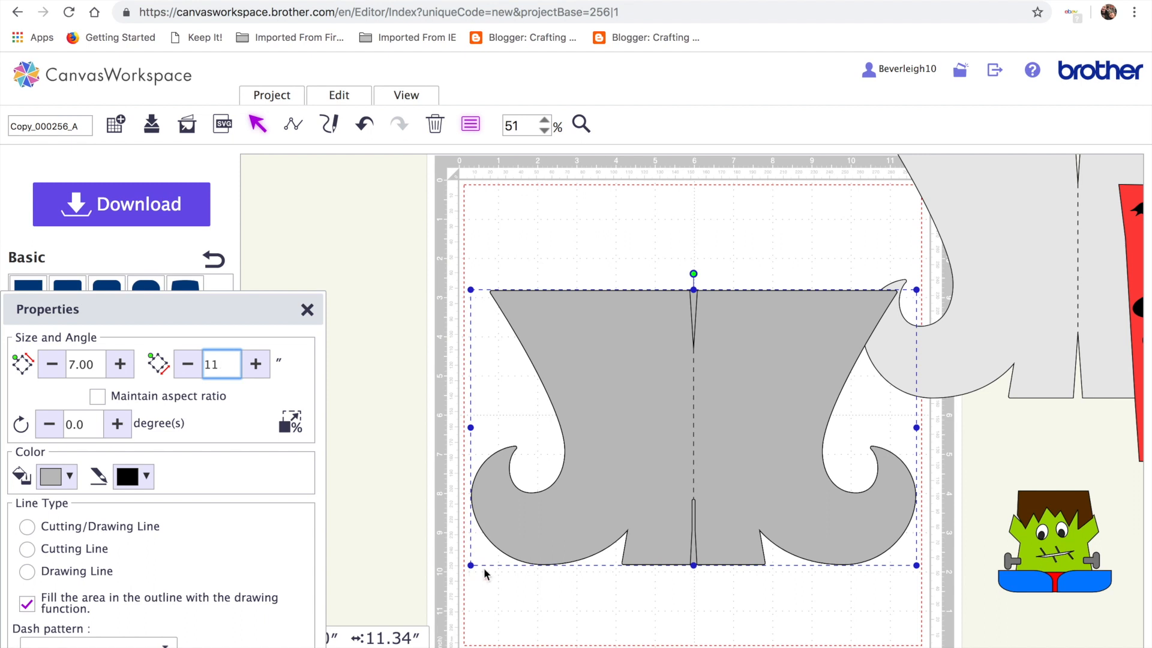
key(Return)
Ungroup the two boots and move the slit copy off the mat to the right
drag(672, 452, 668, 392)
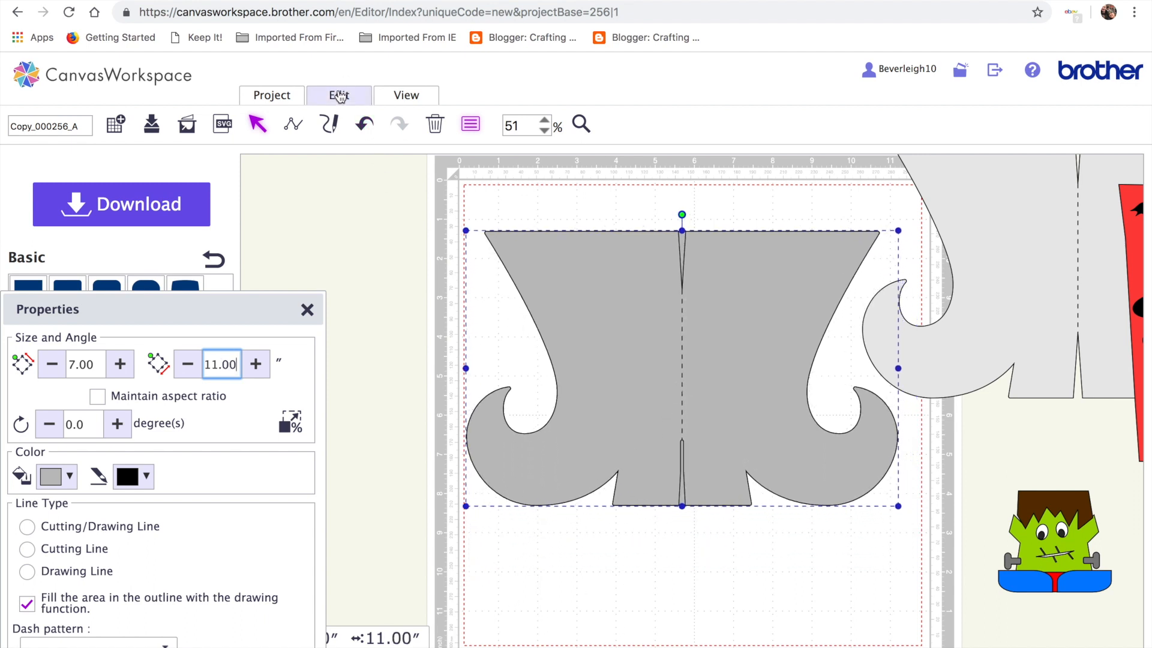
click(339, 95)
click(406, 220)
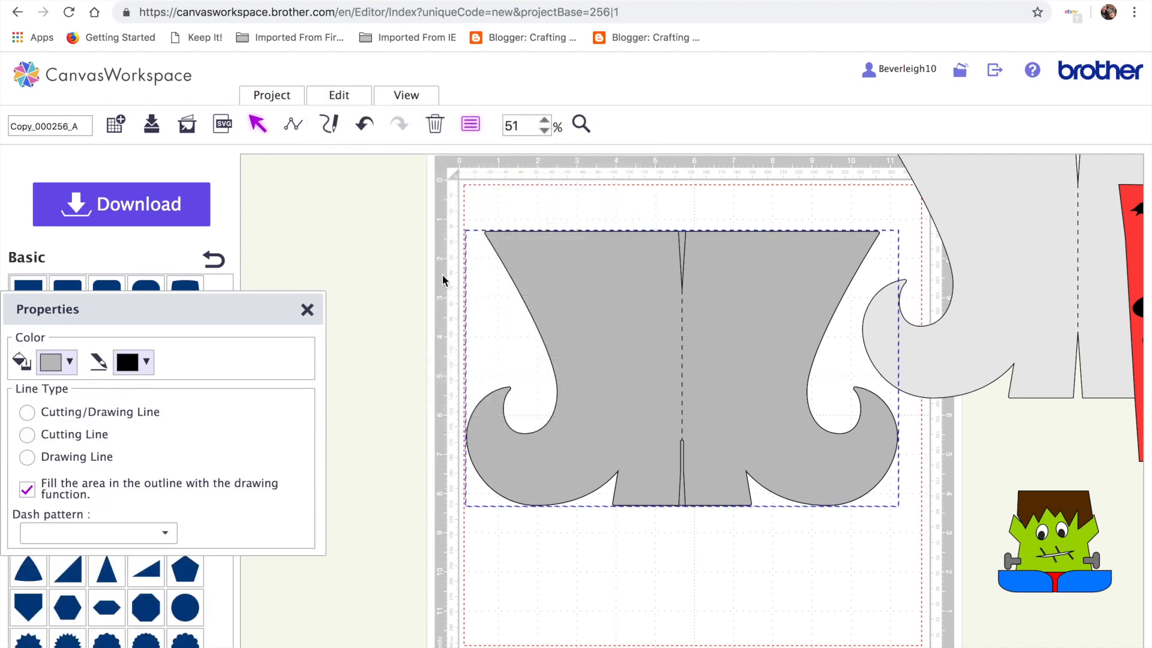
click(659, 553)
drag(657, 362, 1070, 271)
drag(671, 360, 630, 360)
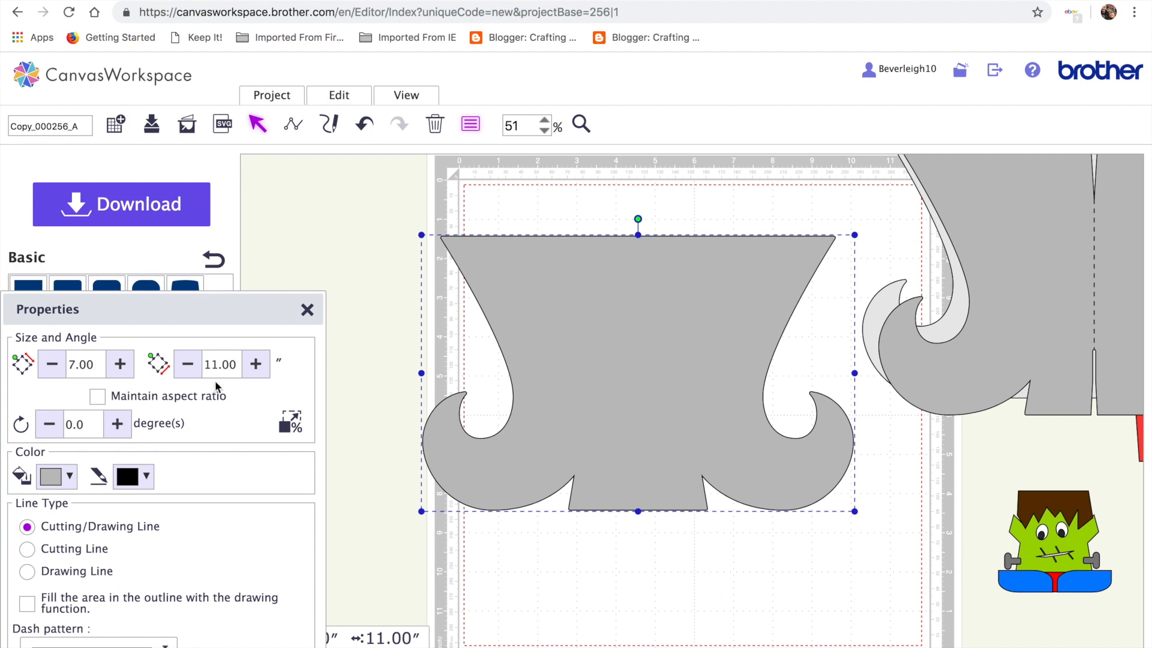
Narrow the boot shape to 5.5″ wide, then undo that change
click(241, 362)
text(5.5)
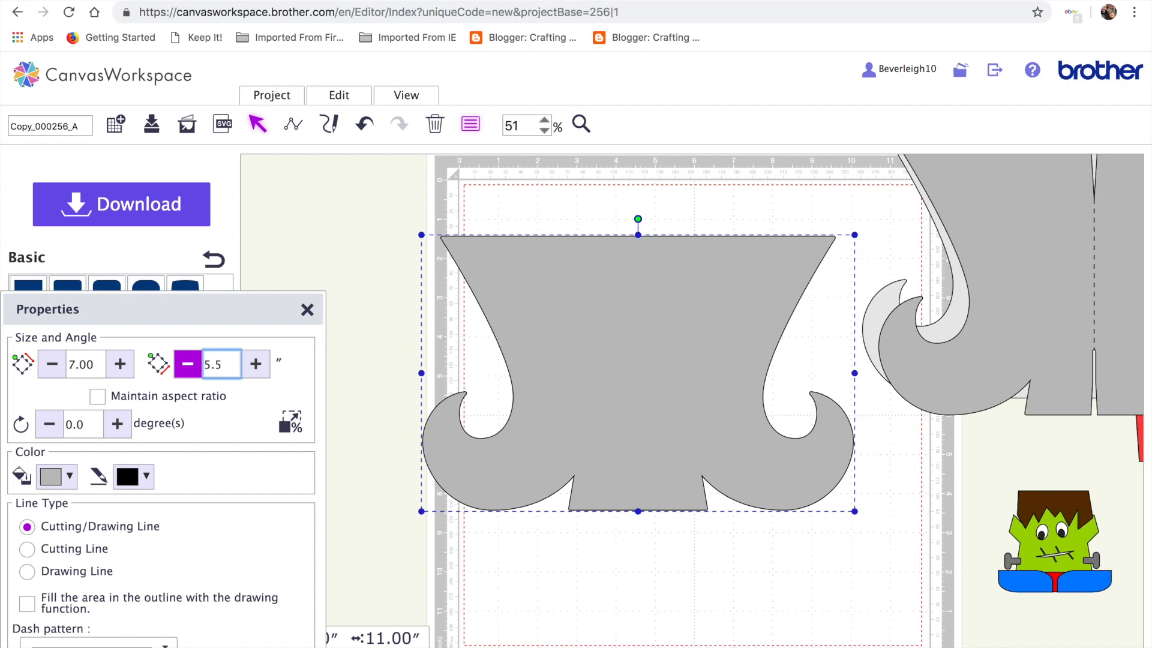
key(Return)
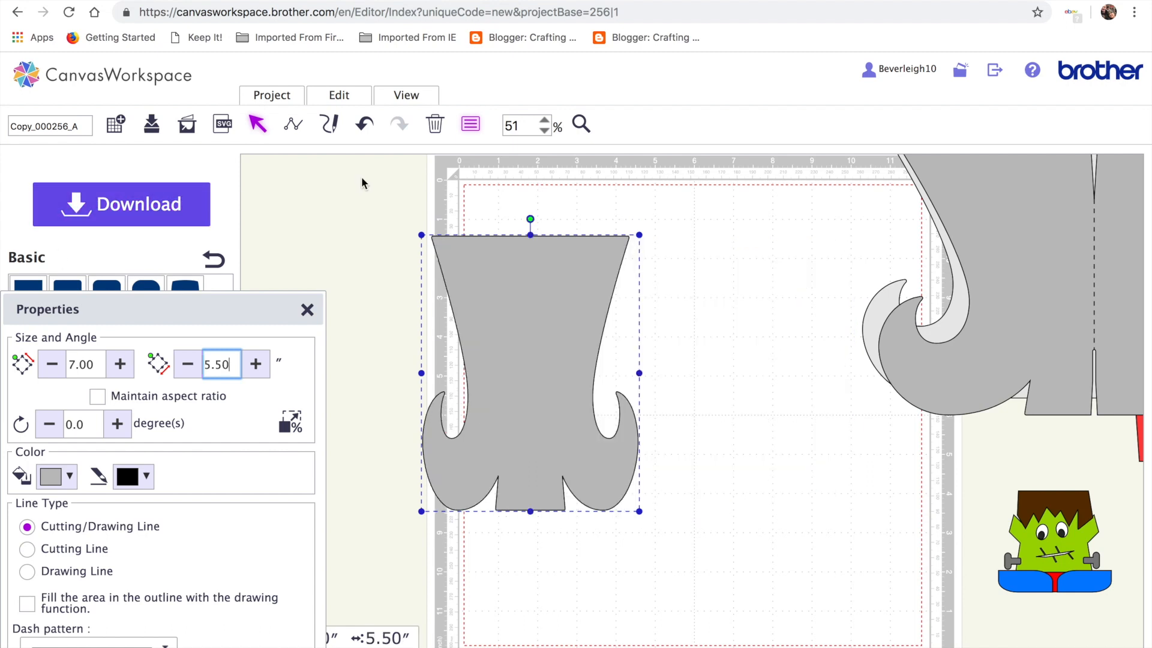
click(365, 127)
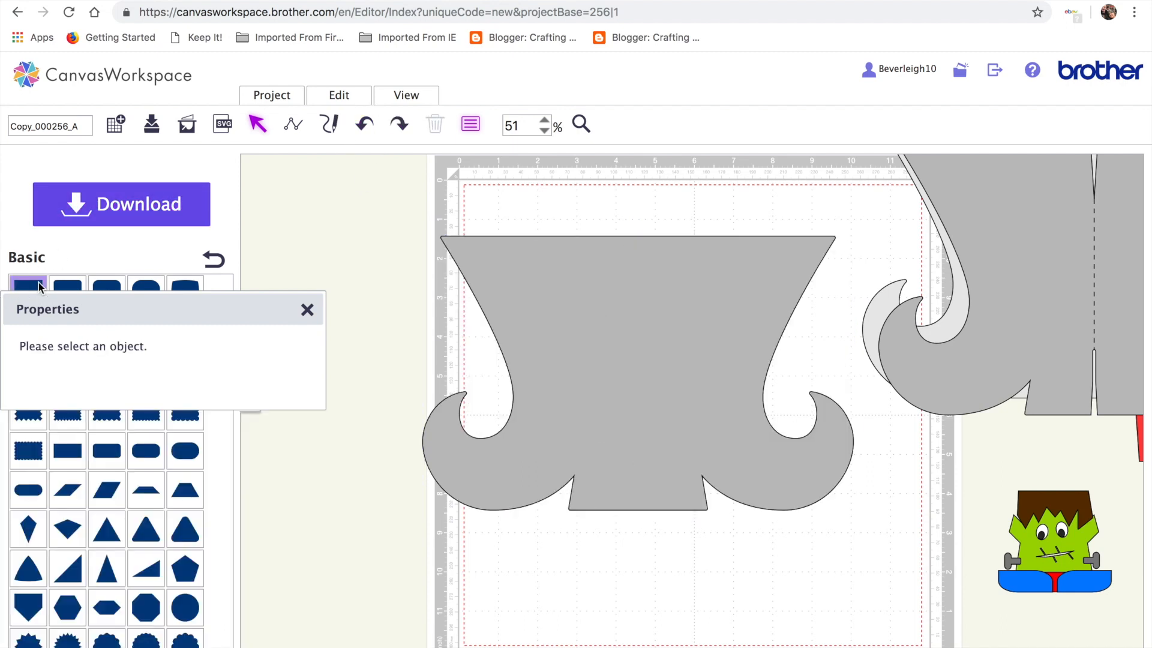
Add a basic square, size it 7″ tall by 11″ wide, and place it over the boot shape
click(28, 287)
drag(507, 257, 512, 363)
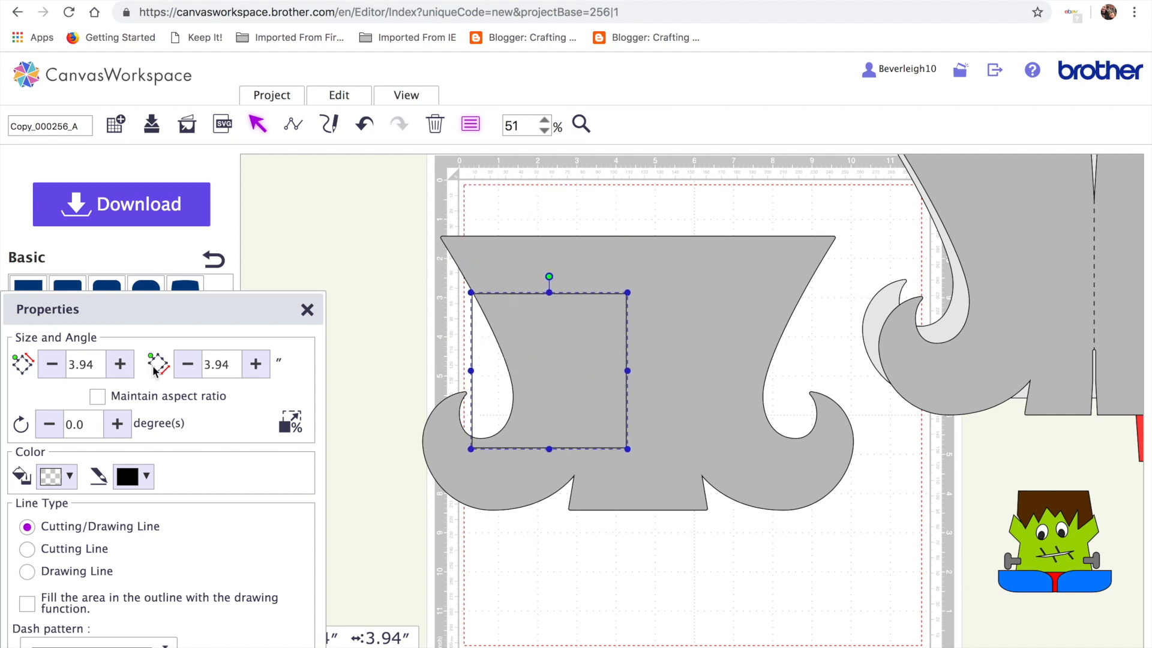
click(110, 370)
double_click(77, 364)
key(BackSpace)
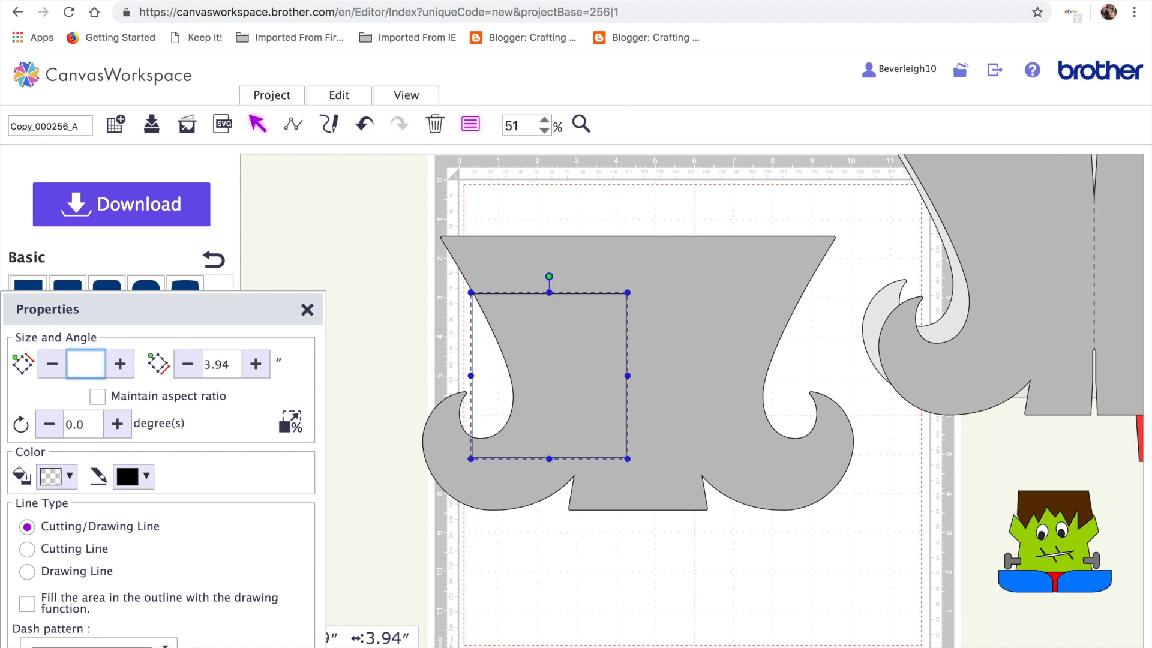
text(7)
double_click(236, 363)
text(11)
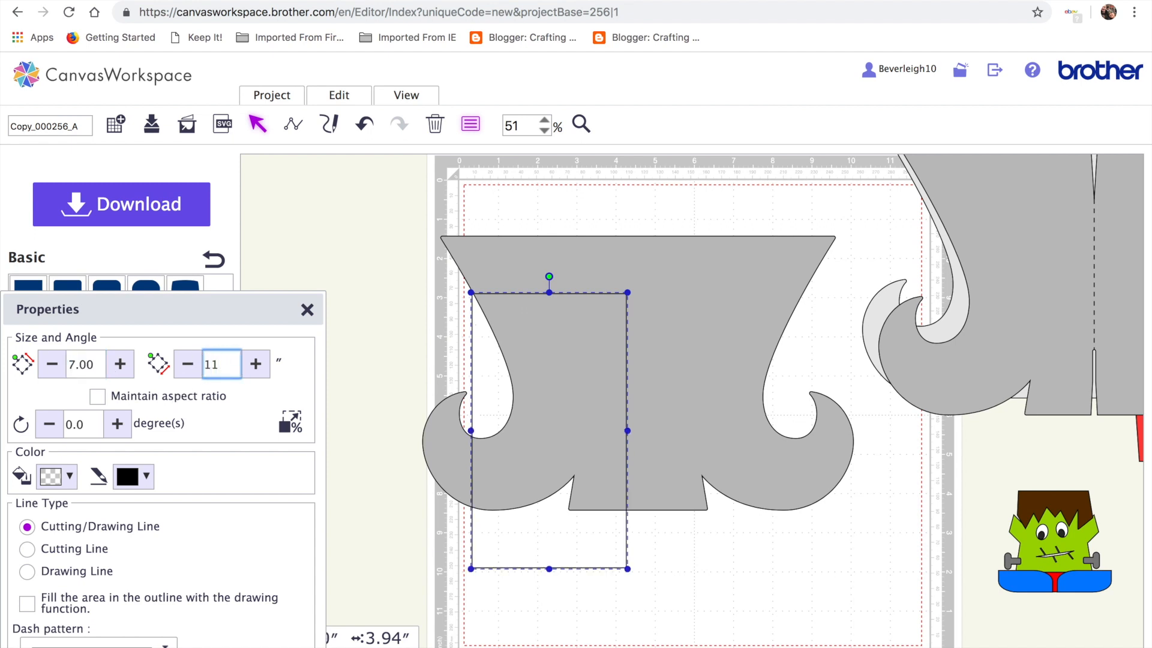
key(Return)
drag(711, 400, 649, 340)
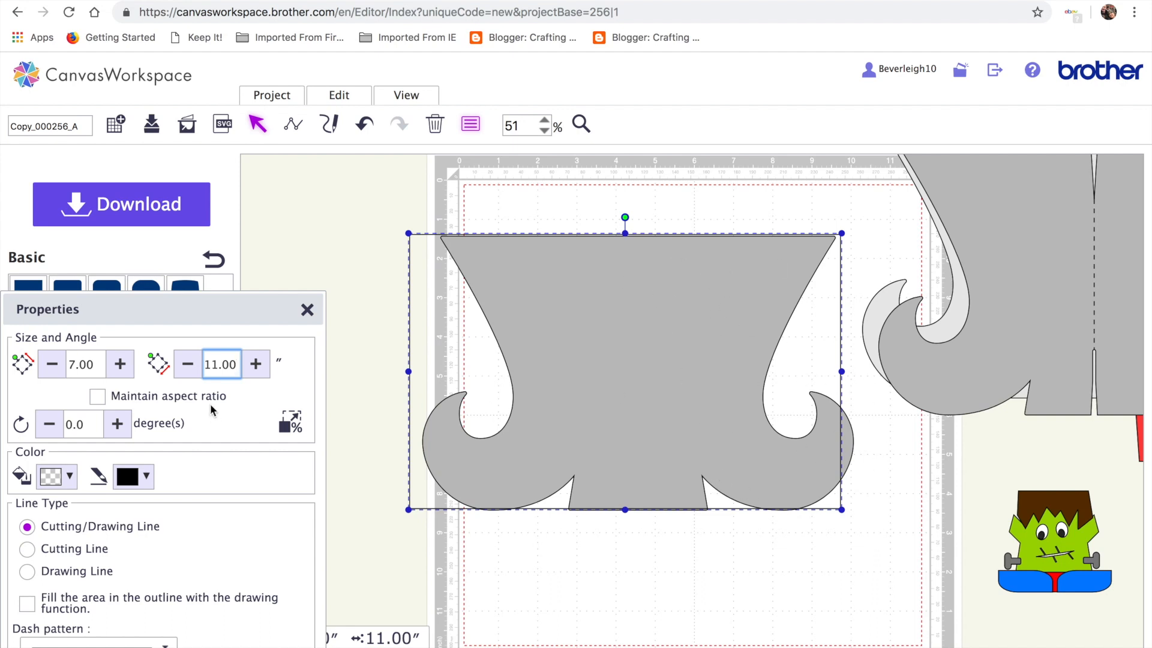
Change the rectangle's width to 5.50″ and move it over the shape's right half
key(BackSpace)
scroll(693, 273, right, 1)
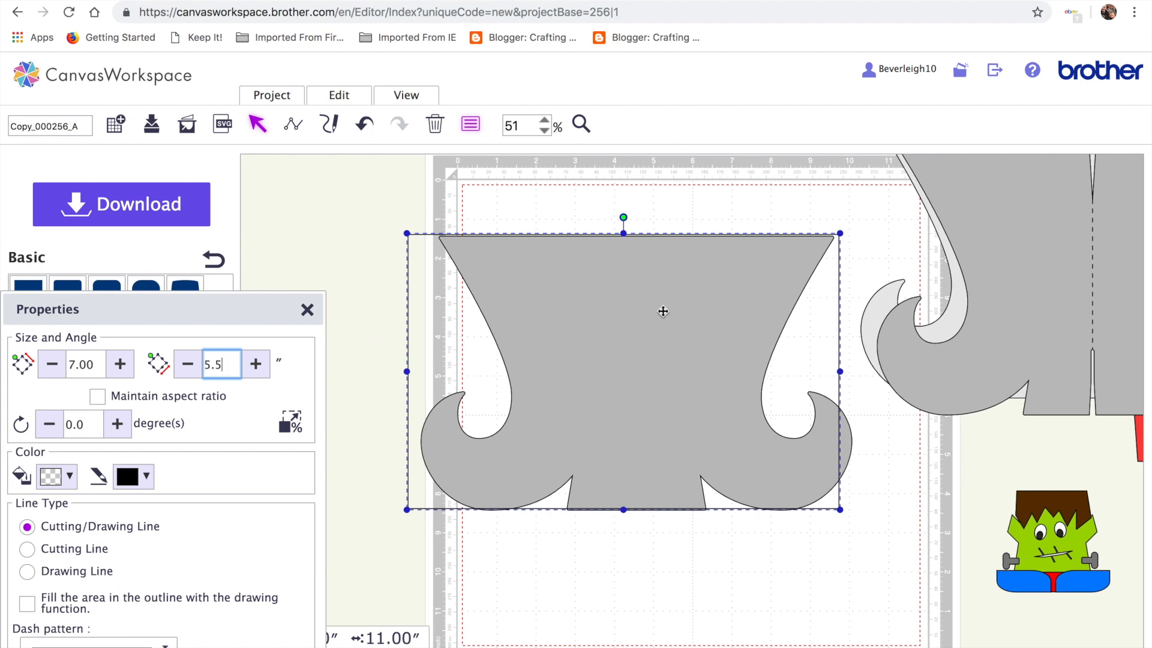
key(Return)
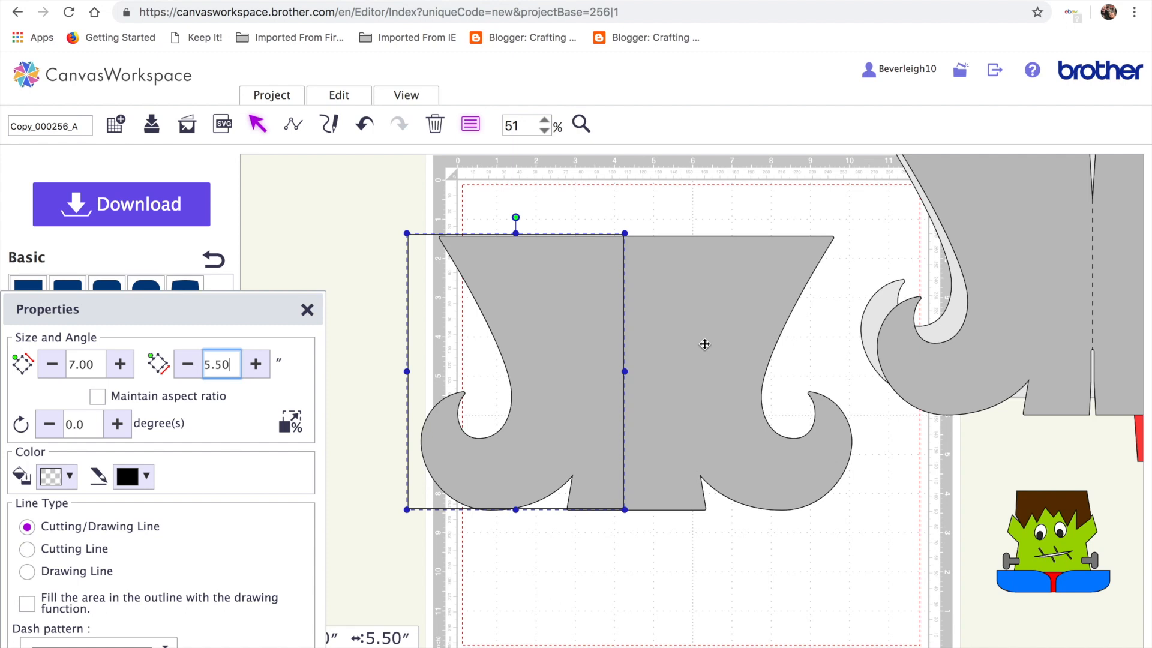
drag(540, 353, 774, 361)
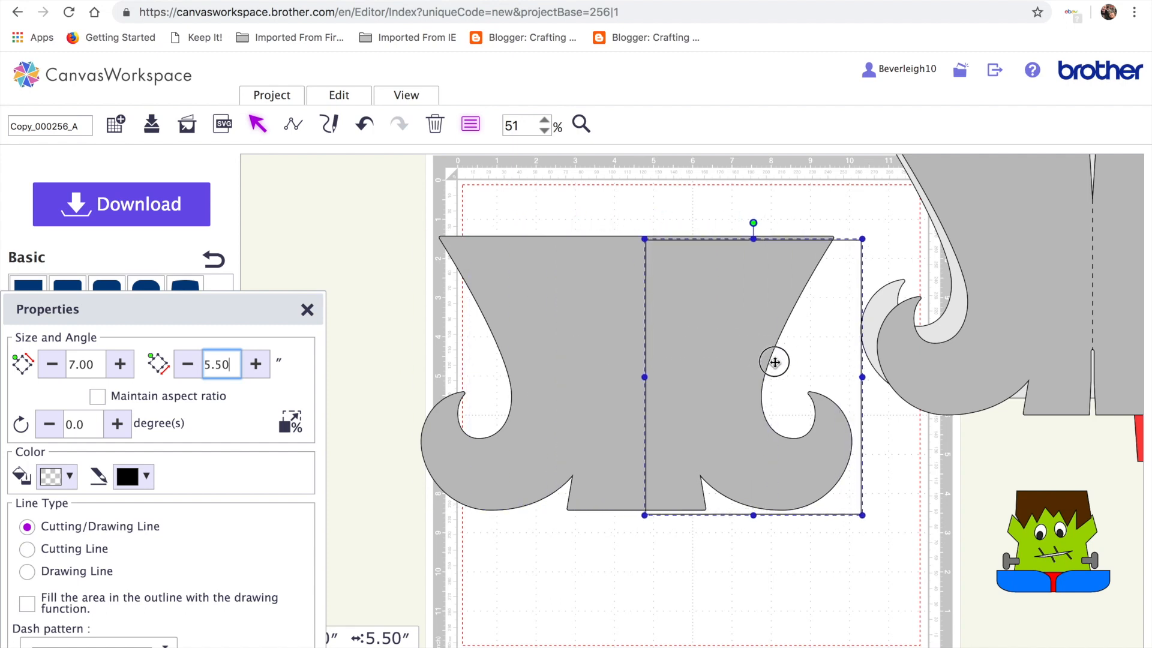
Top-align the rectangle with the boot shape and extend the rectangle down past the boot
drag(418, 192, 768, 491)
click(341, 96)
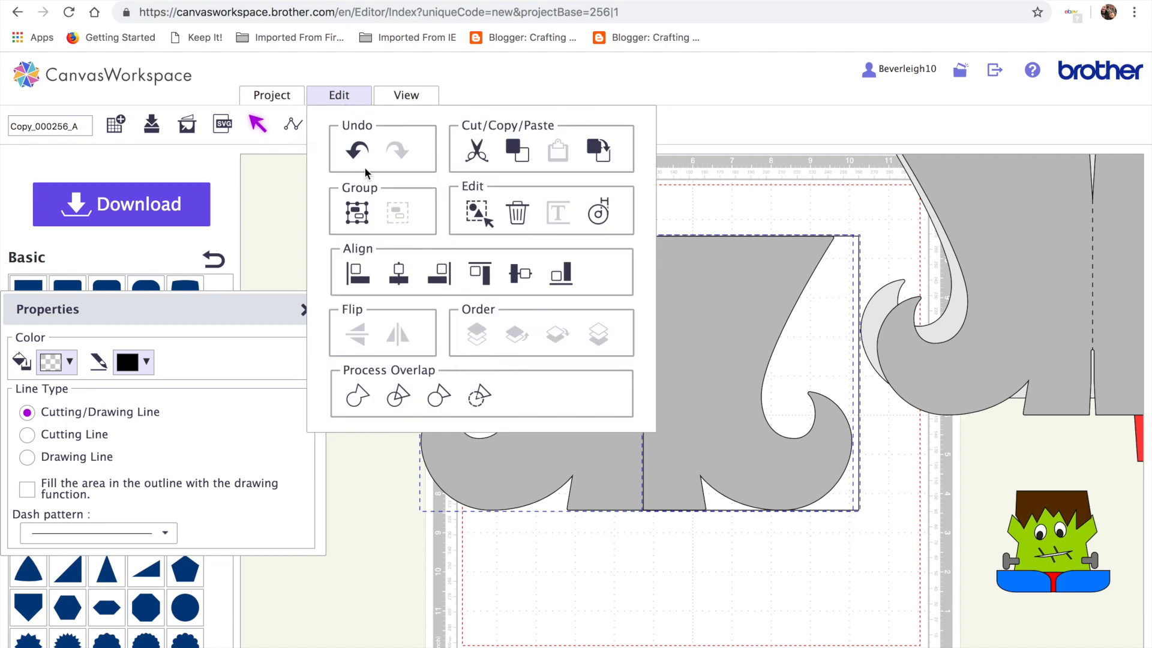
click(443, 277)
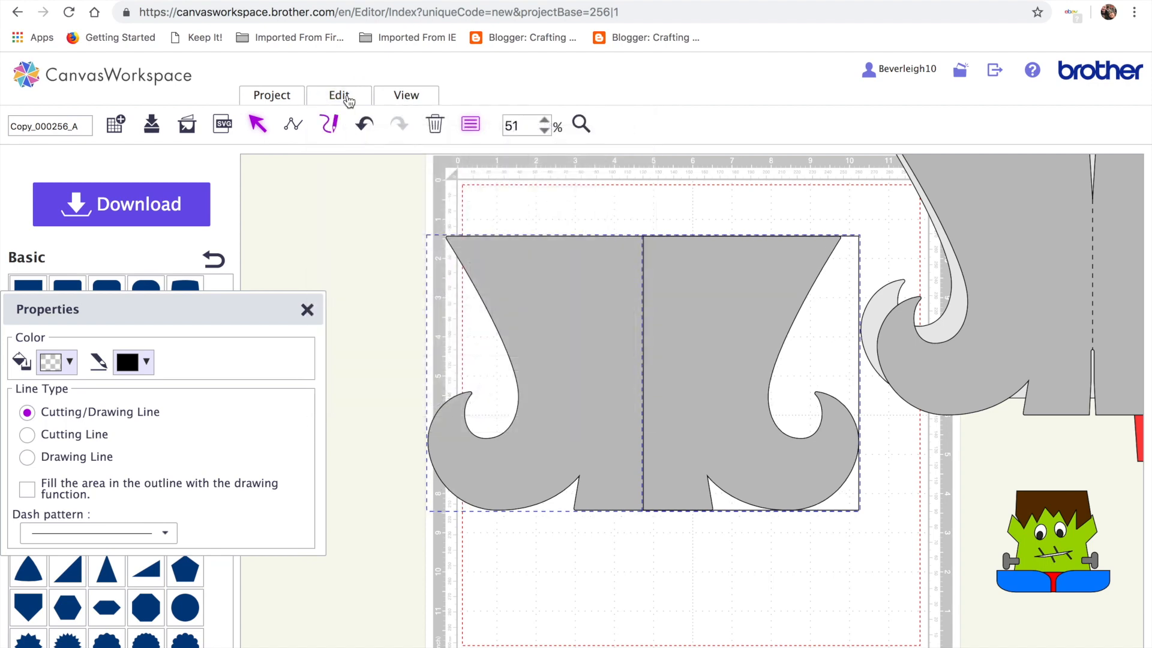
click(348, 98)
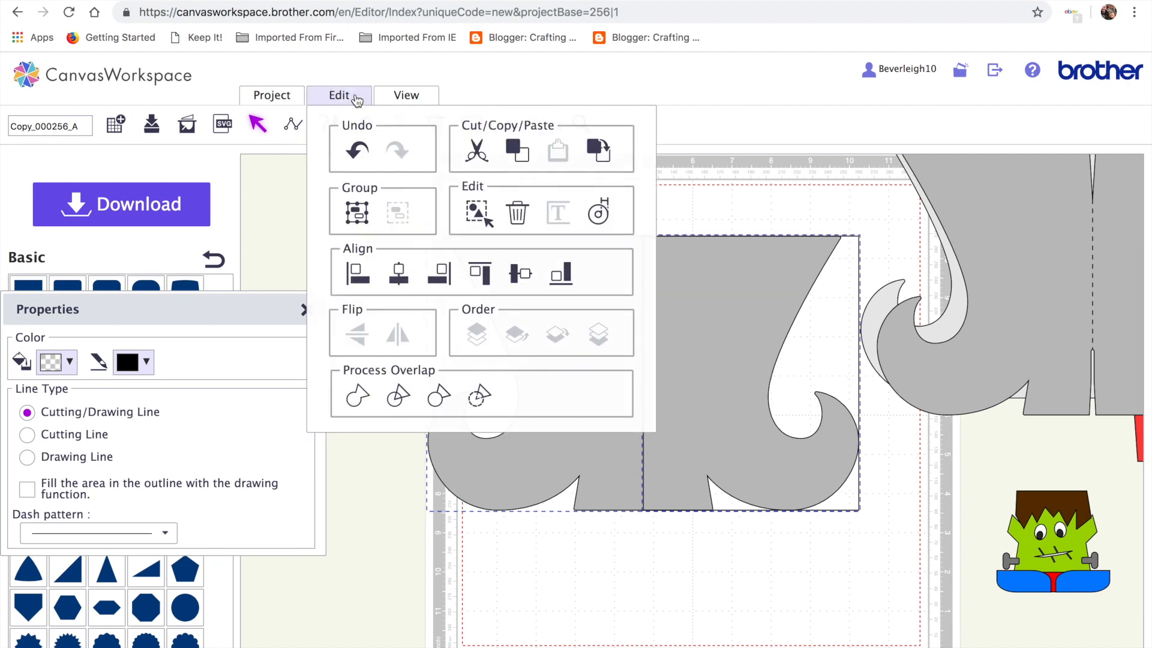
click(488, 276)
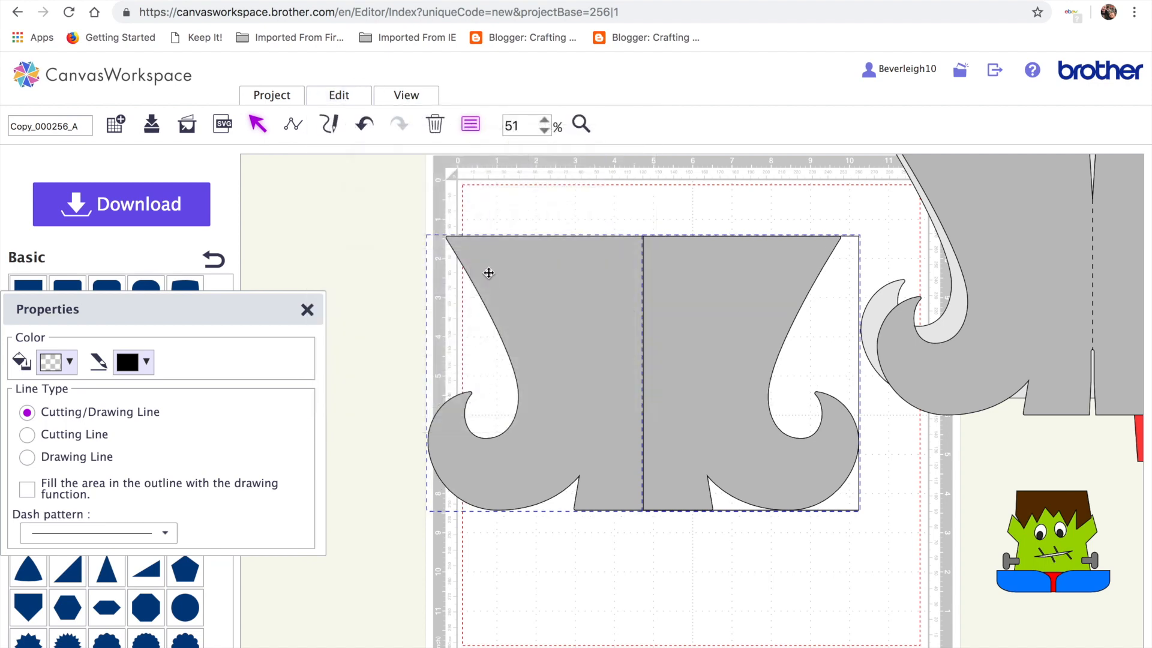
click(699, 405)
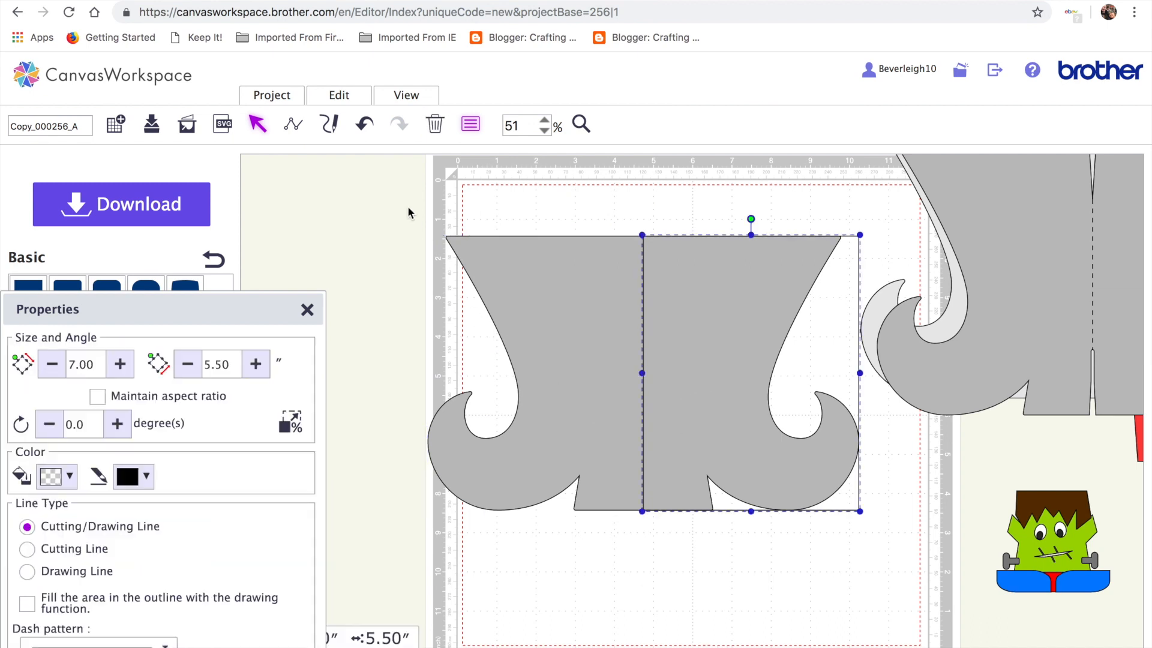
drag(750, 513, 750, 532)
drag(745, 275, 743, 268)
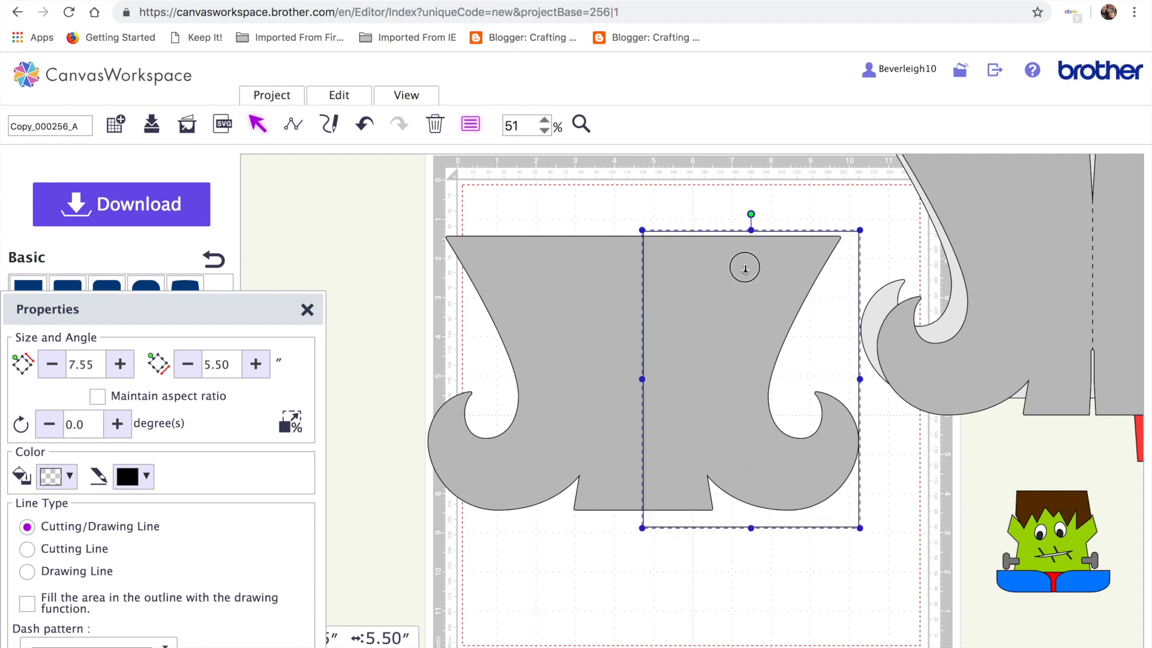
Align the right edges of the rectangle and the boot shape
drag(398, 185, 726, 453)
click(338, 96)
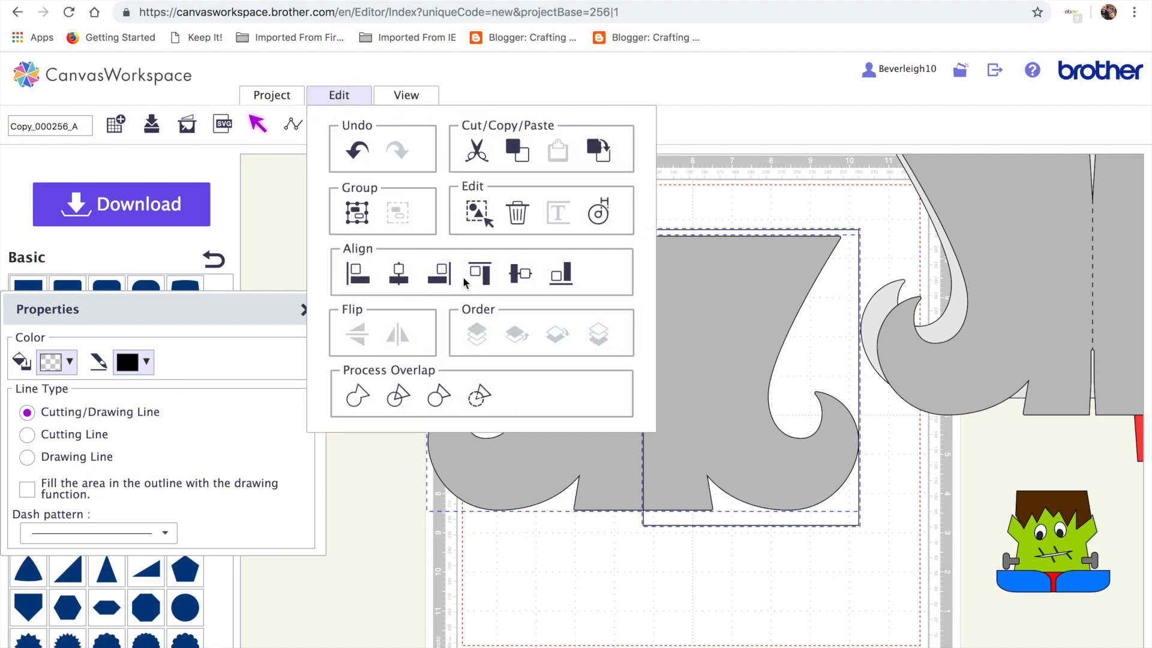
click(440, 274)
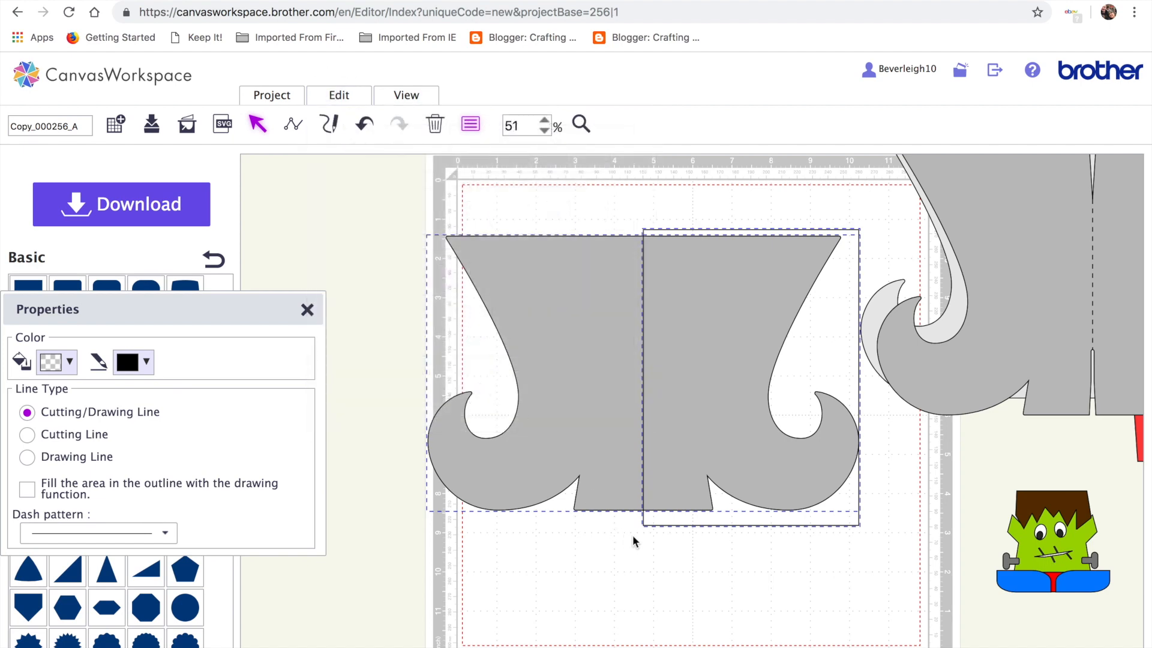
click(662, 567)
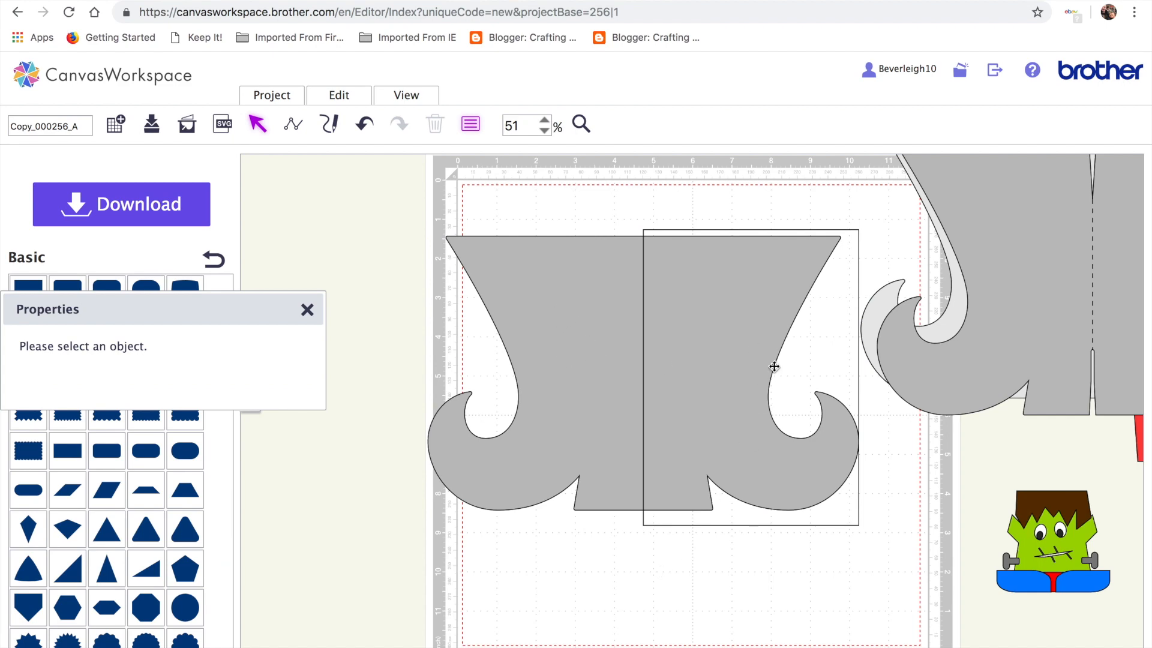
Trim the boot with the rectangle using Process Overlap, then delete the leftover rectangle
click(415, 202)
drag(415, 203, 756, 408)
click(353, 96)
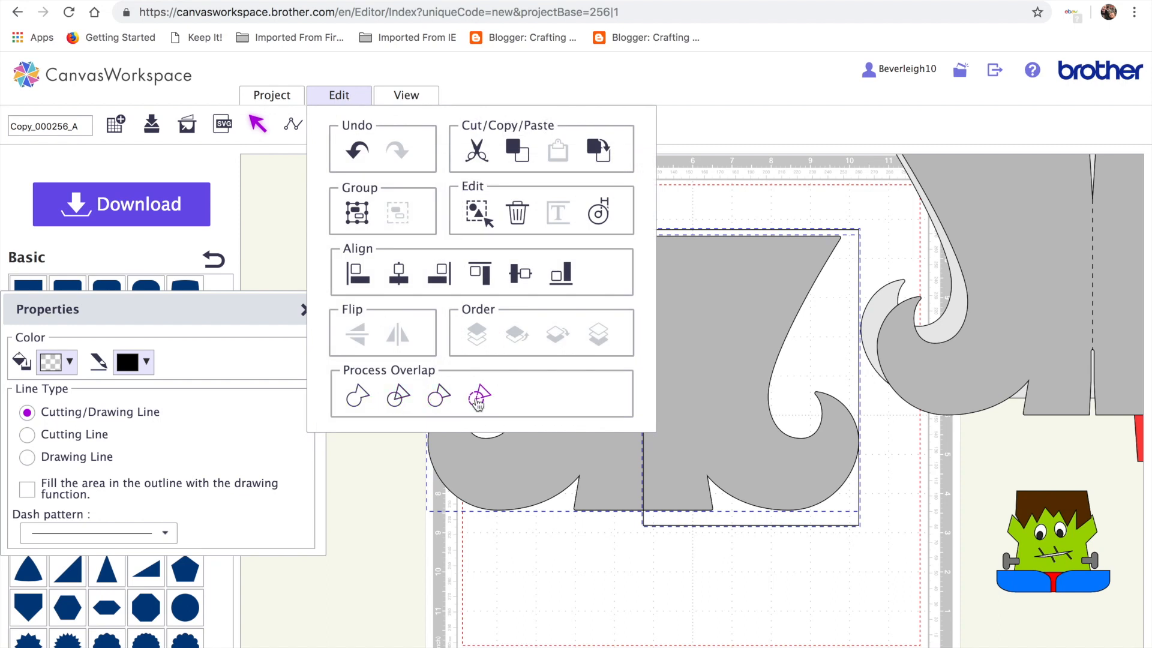
click(441, 400)
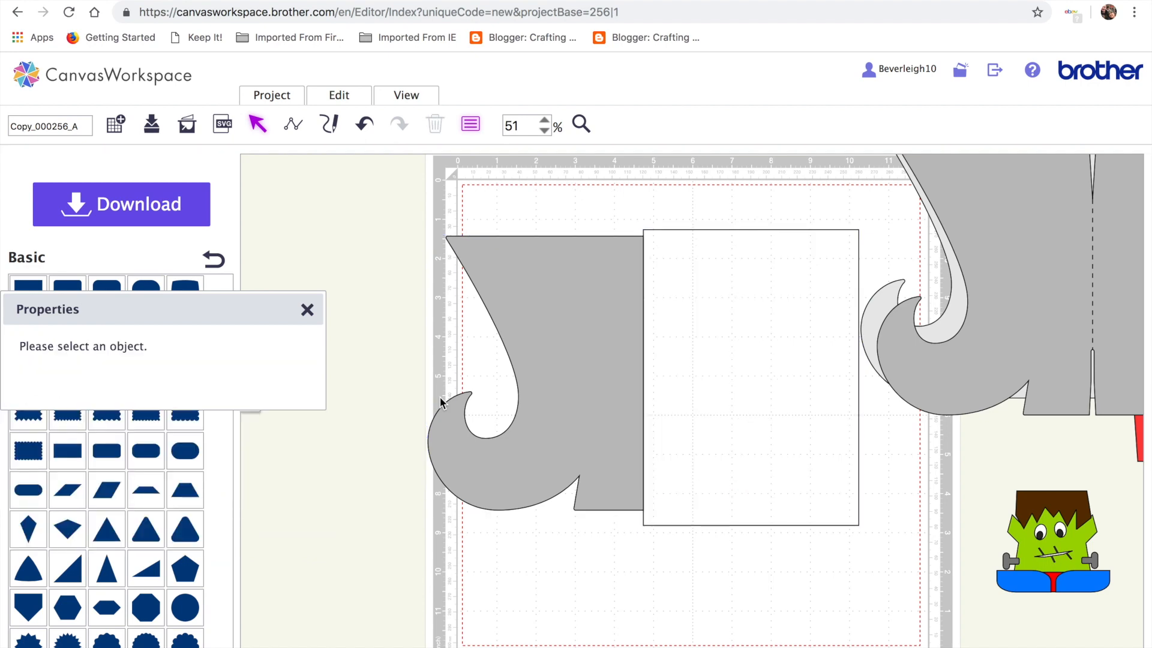
drag(601, 366, 534, 337)
click(714, 360)
key(Delete)
Flip the remaining boot half horizontally
drag(539, 332, 728, 540)
drag(1058, 295, 620, 352)
drag(714, 545, 615, 361)
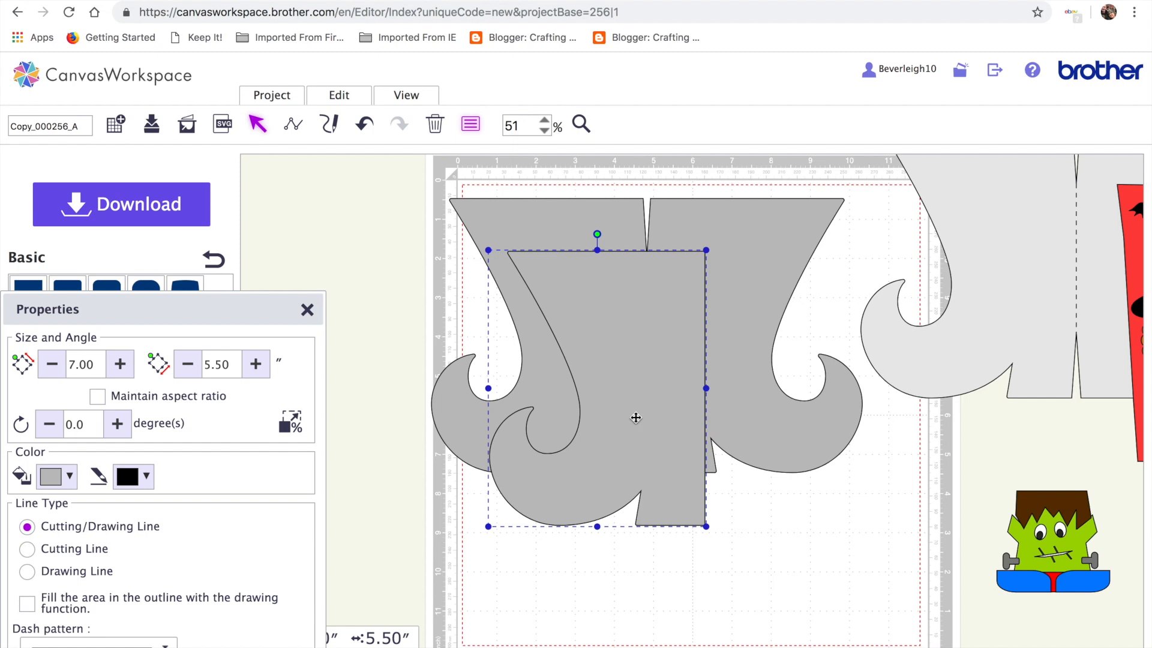
click(333, 101)
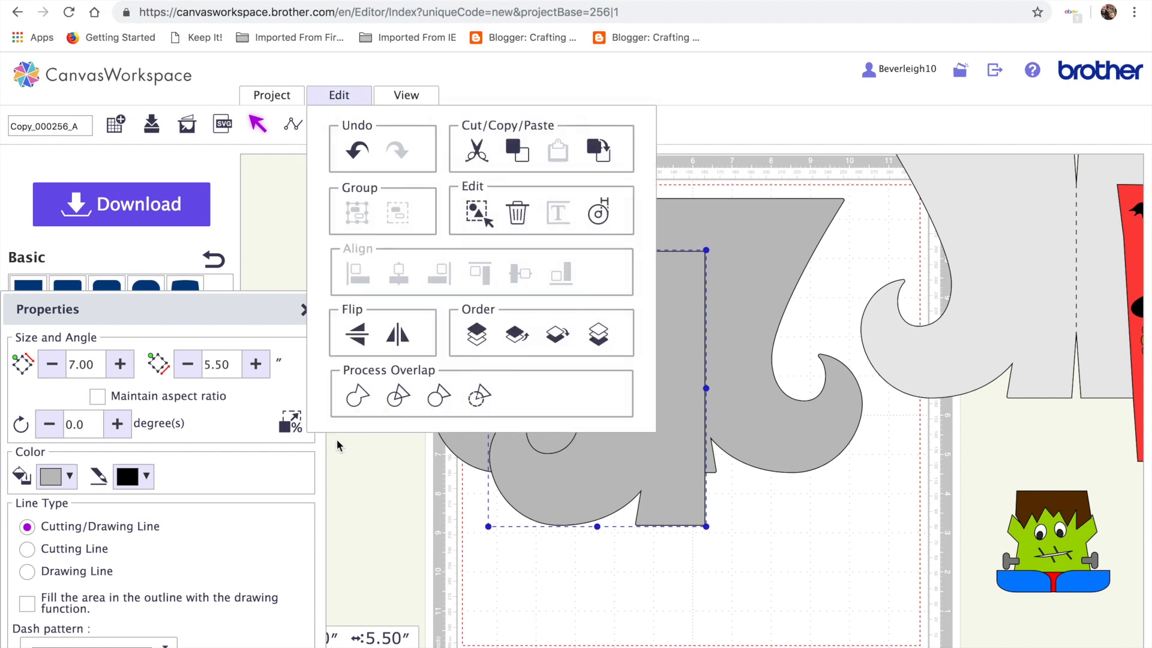
click(398, 338)
Move the 11″ double boot off the mat, leaving the single half-boot on it
drag(558, 388, 660, 528)
click(659, 252)
drag(870, 214, 1014, 249)
drag(682, 507, 599, 323)
drag(966, 342, 1075, 316)
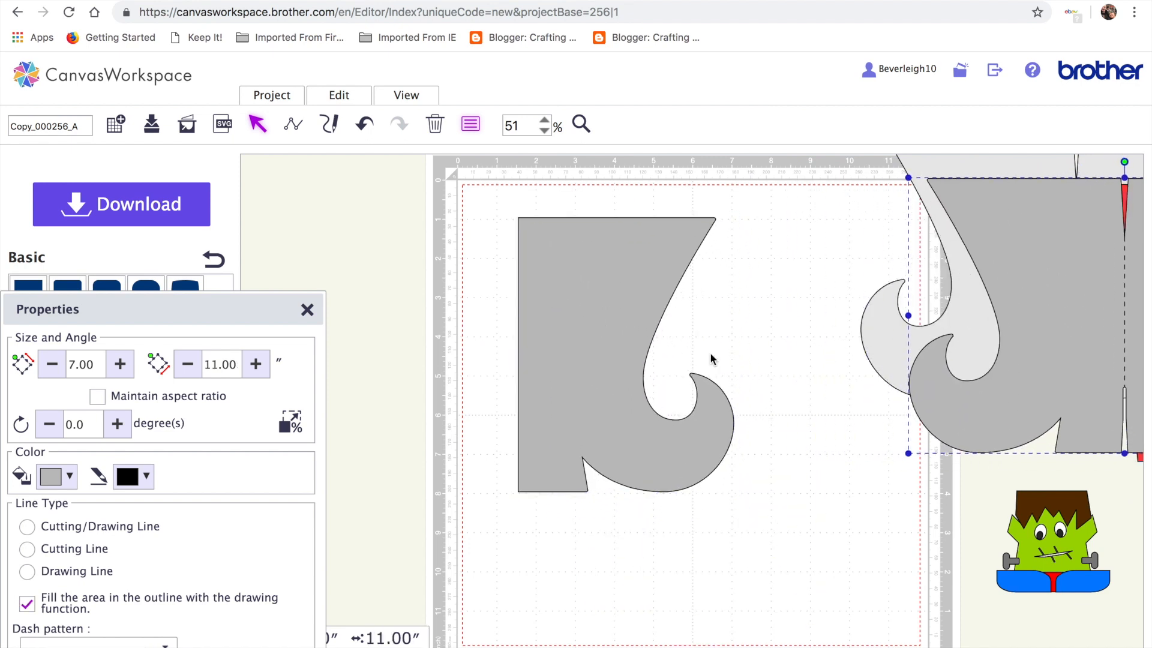
click(581, 328)
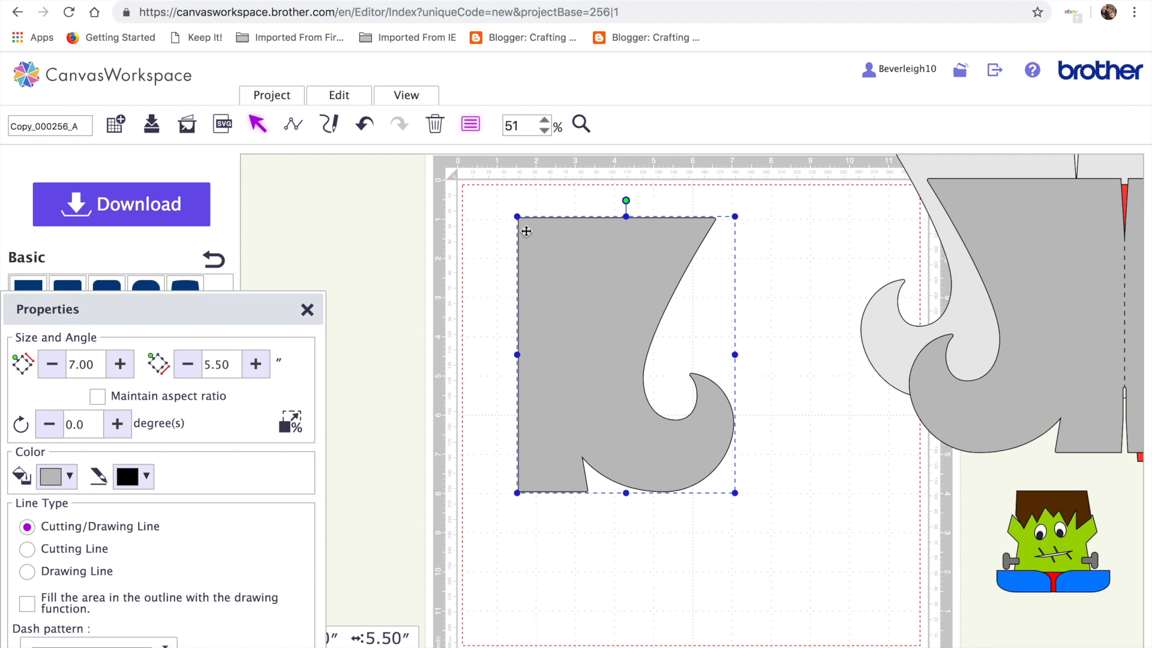
Pull the boot's top-left and bottom-left points leftward to slant its back edge
double_click(587, 275)
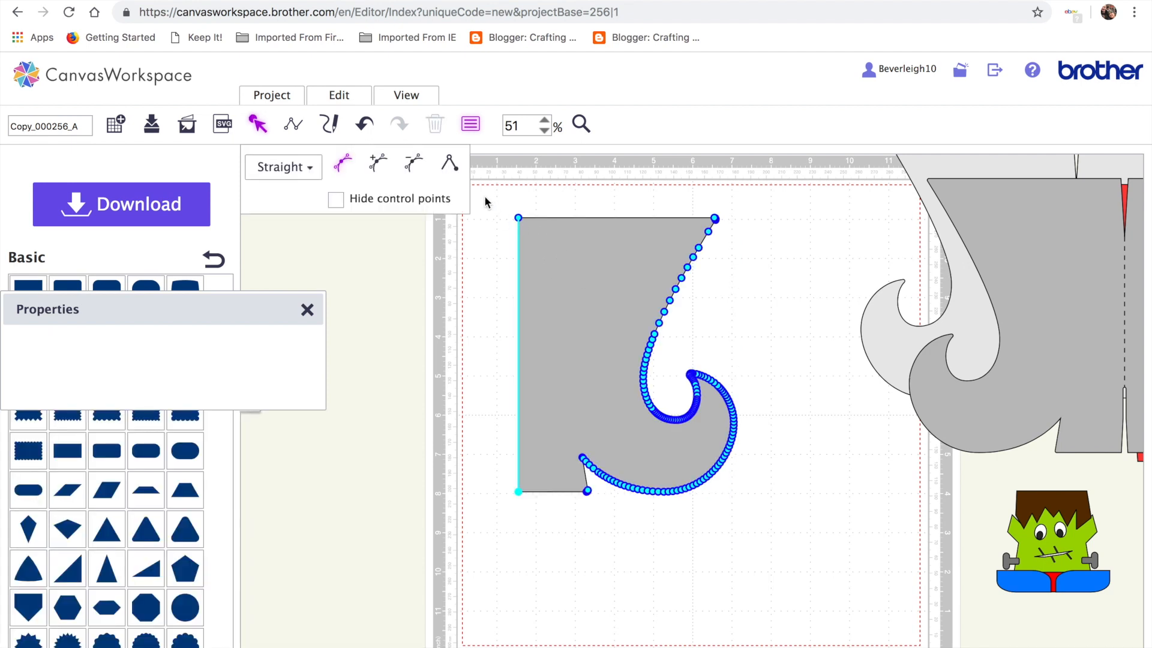
click(518, 217)
drag(520, 222, 506, 222)
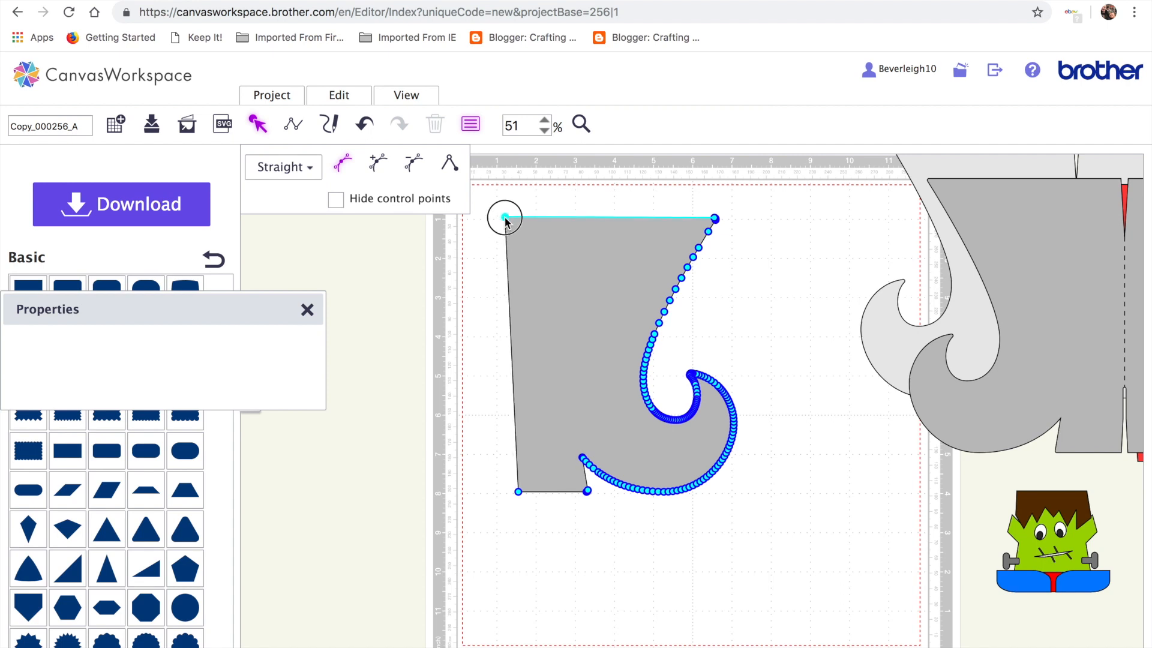
click(558, 553)
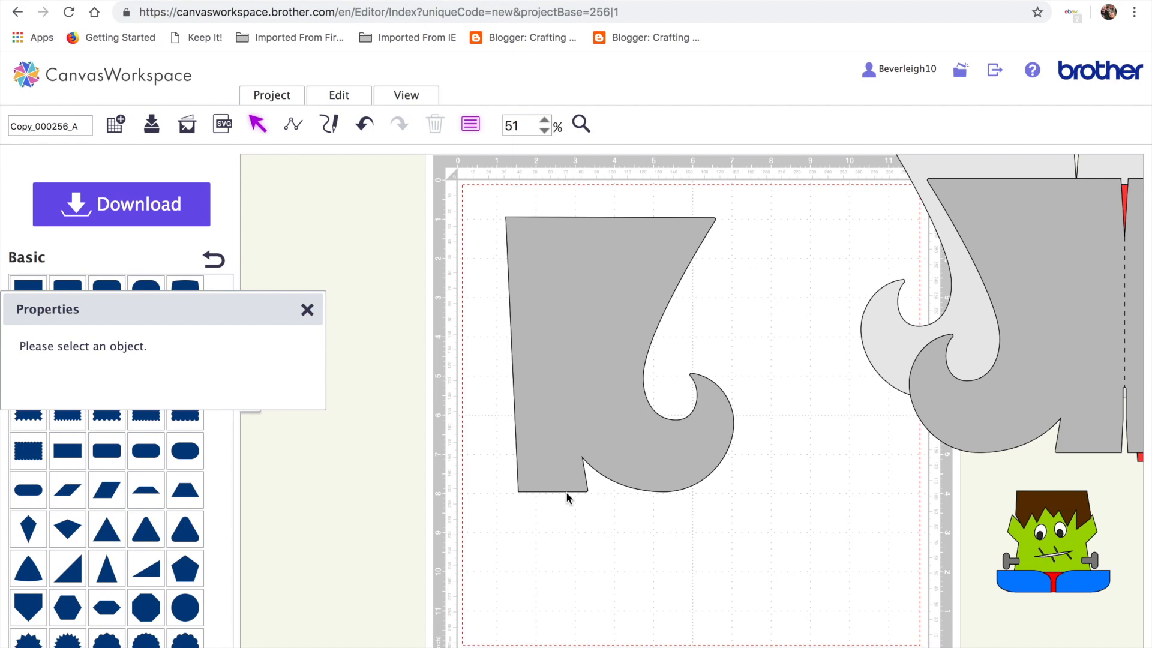
double_click(549, 475)
mouse_move(519, 493)
mouse_down()
mouse_move(505, 488)
mouse_move(515, 492)
mouse_up()
click(565, 562)
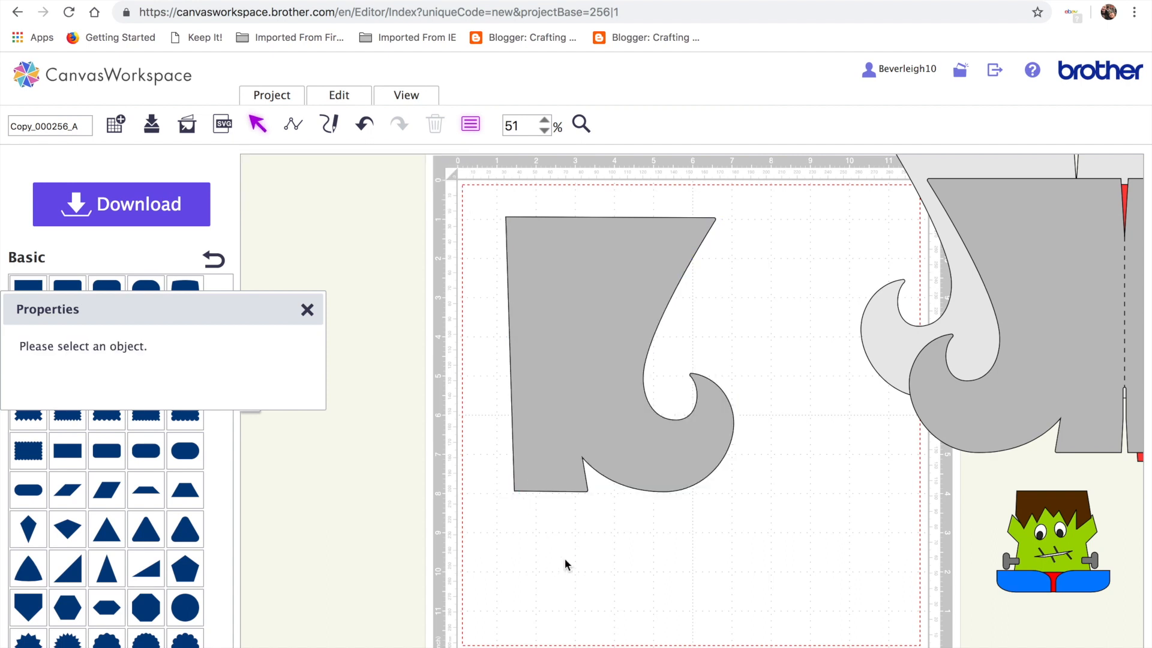
Fill the half-boot with pink
drag(607, 350, 640, 364)
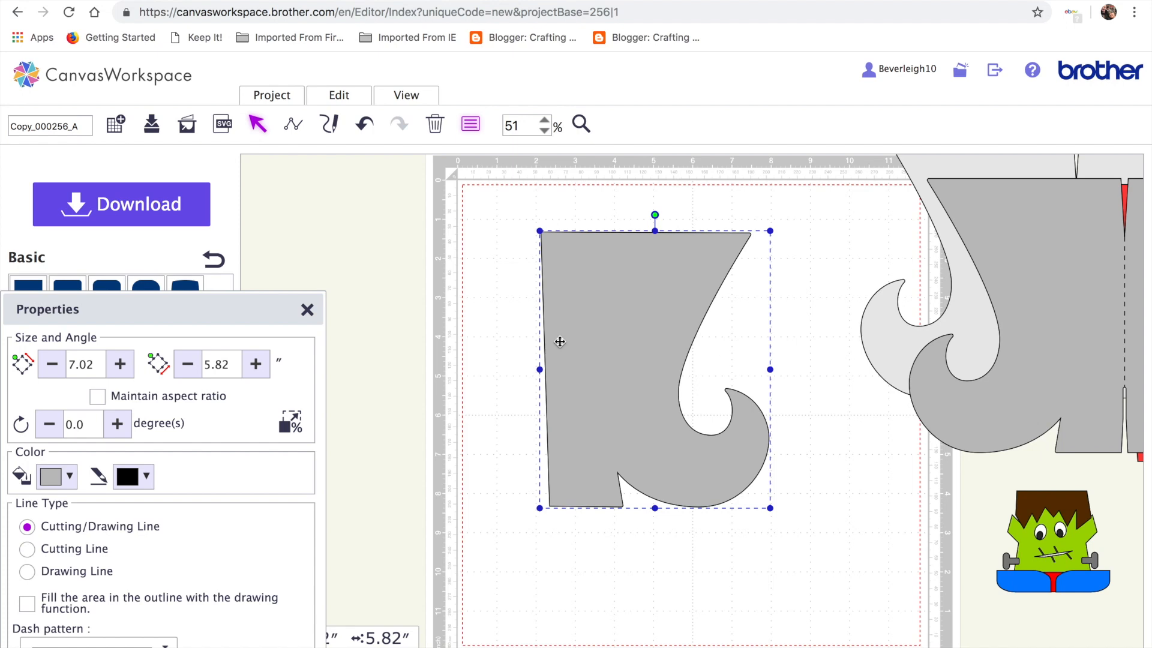
click(62, 476)
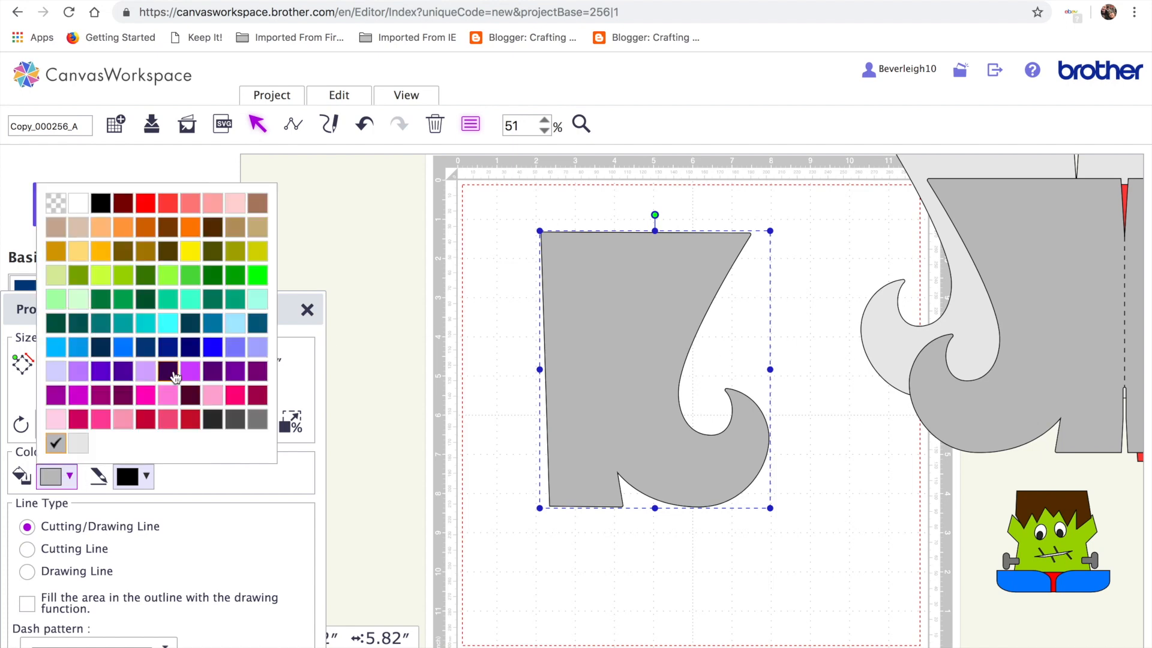
click(209, 402)
Move the grey boot far right, reposition the pink boot, and open a new browser tab
drag(568, 353, 654, 372)
drag(1003, 326, 632, 386)
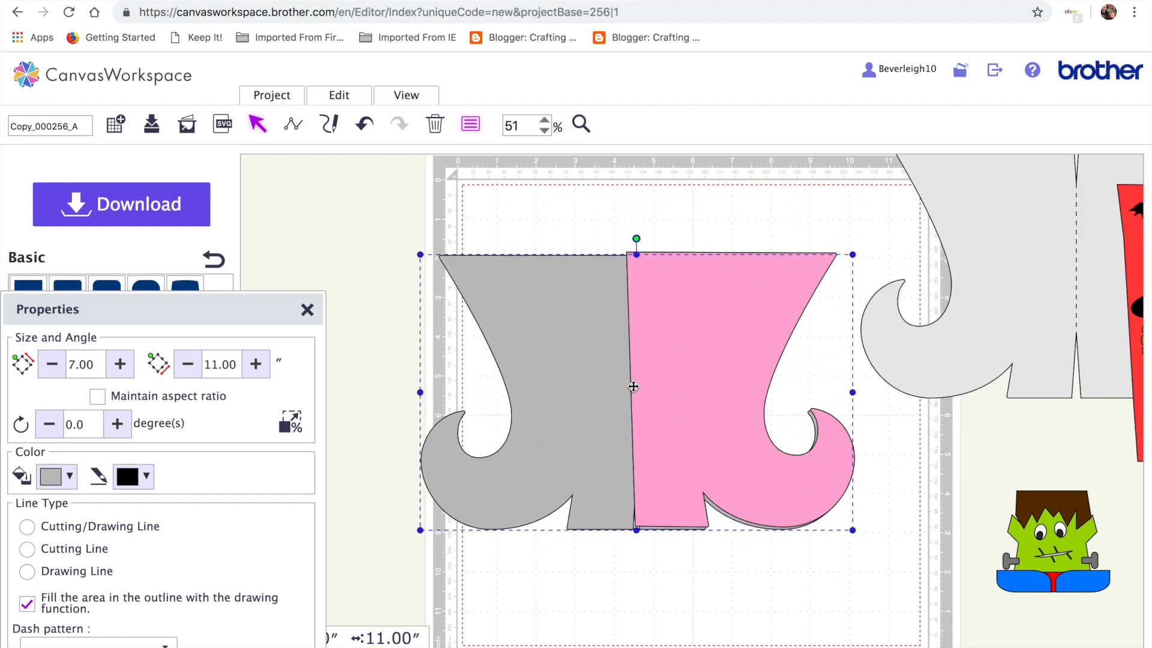
drag(706, 398, 706, 402)
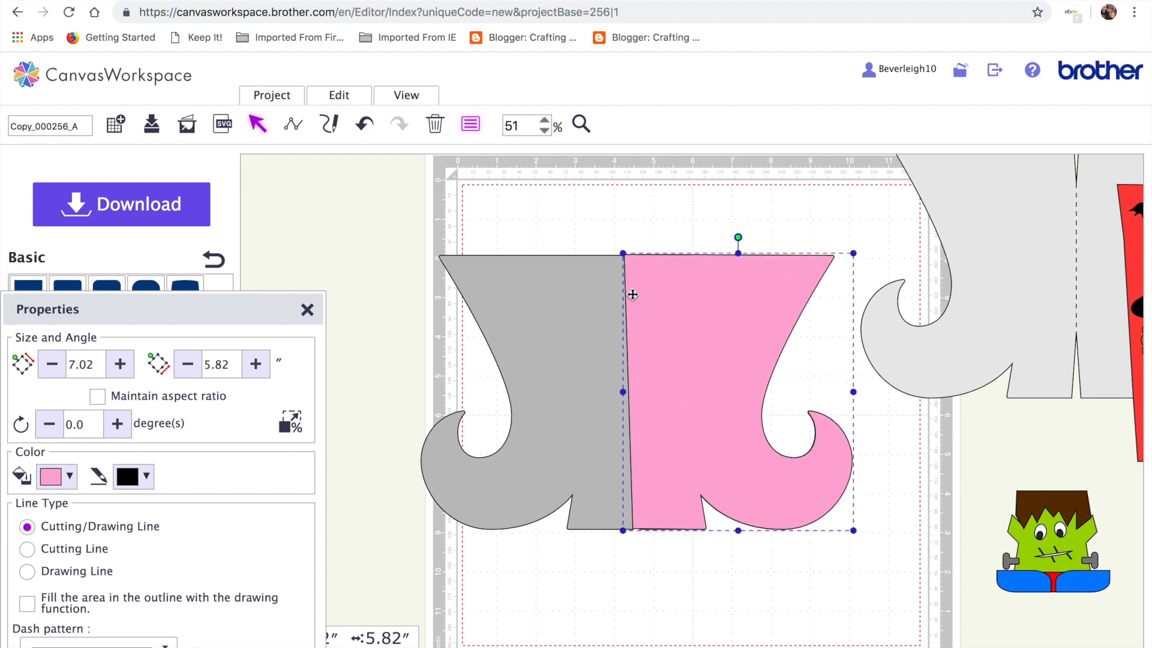
drag(624, 402, 518, 406)
drag(727, 311, 1135, 297)
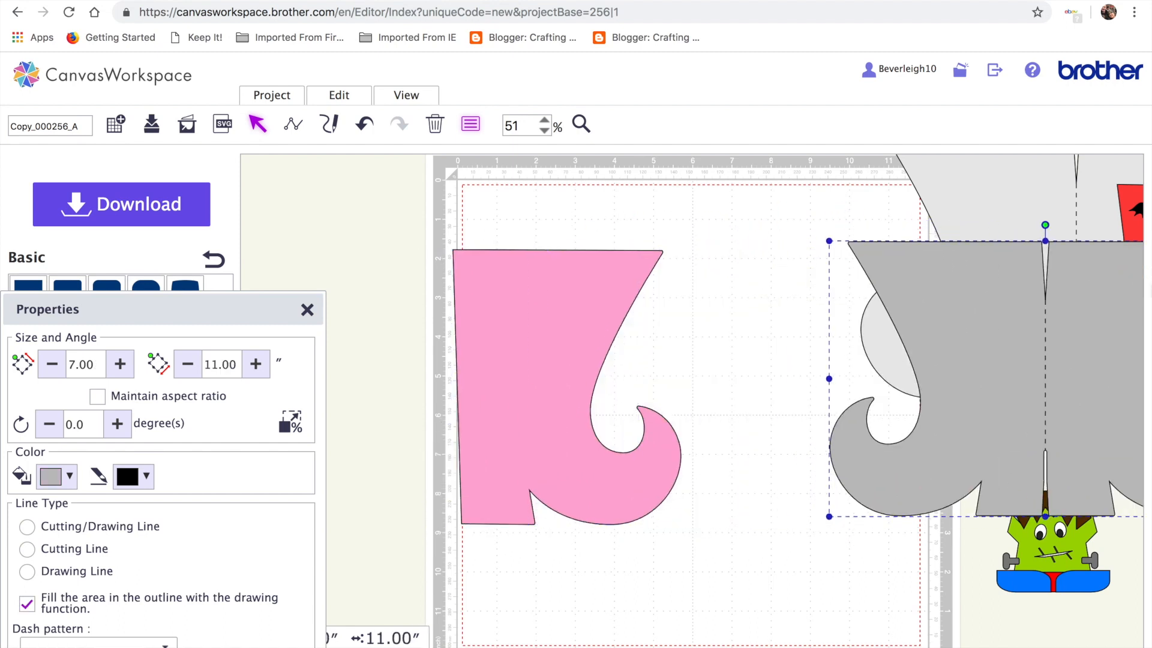
drag(557, 375, 681, 359)
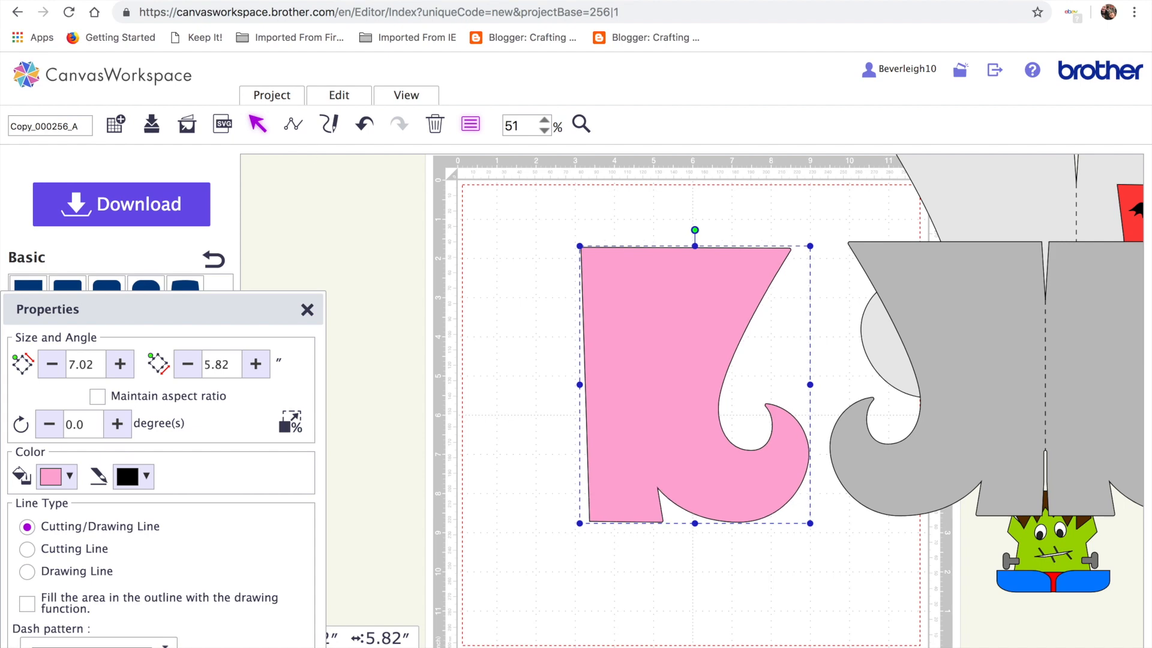
click(214, 19)
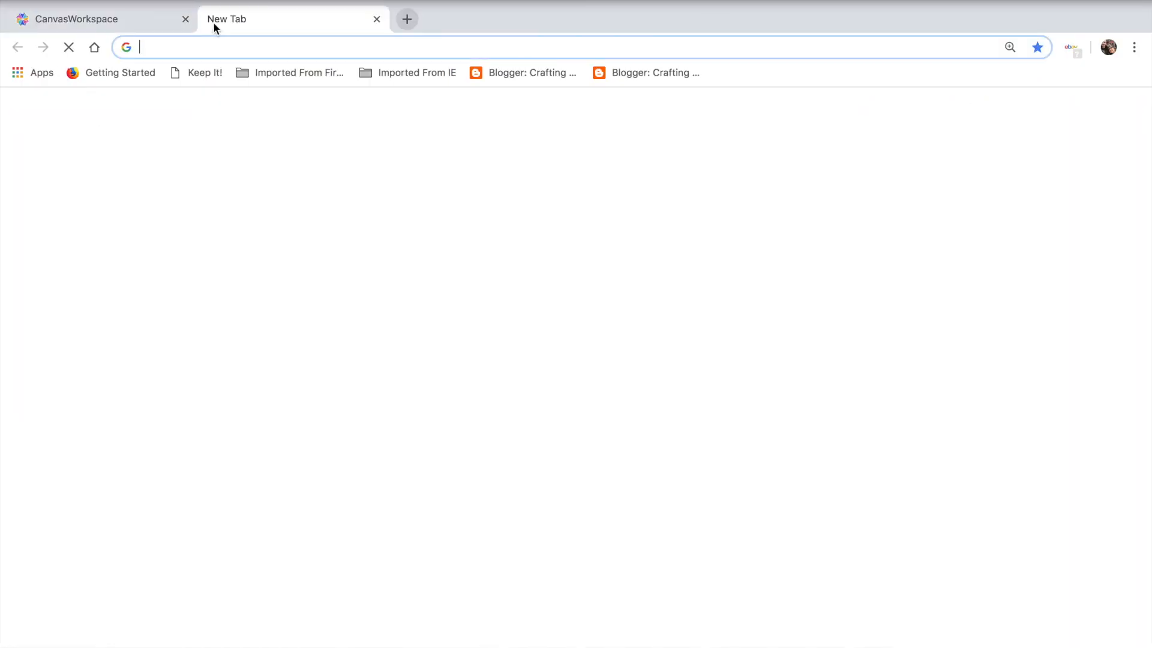
Search Google for 'PIXABAY' and go to Pixabay's free images page
click(368, 338)
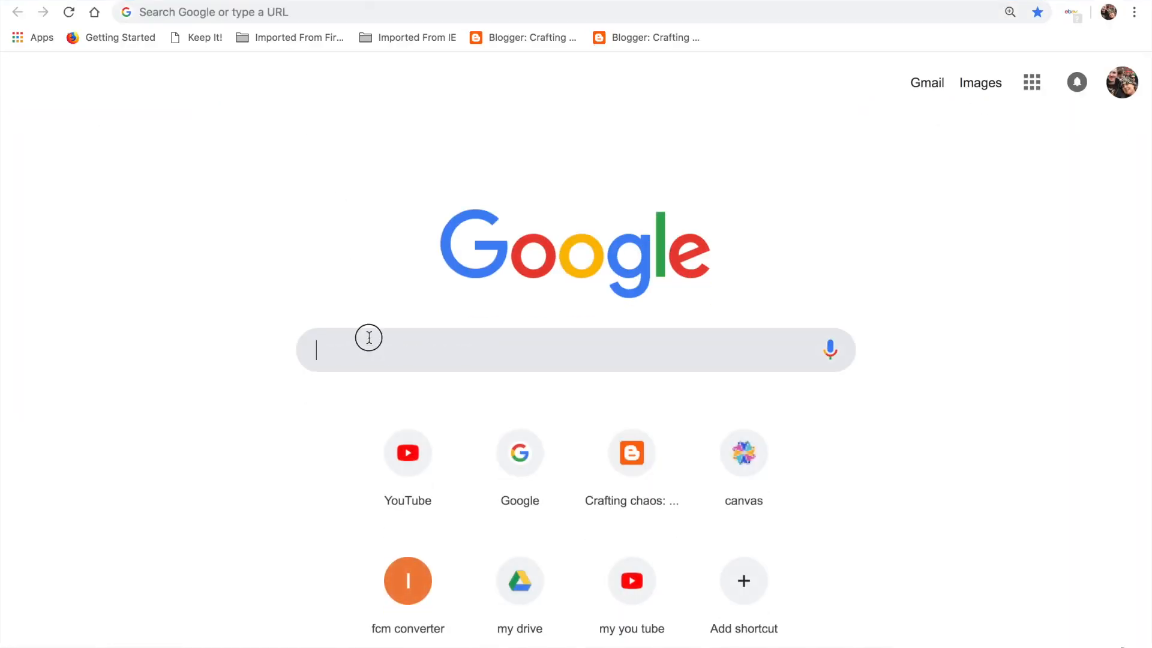
text(PIXABAY)
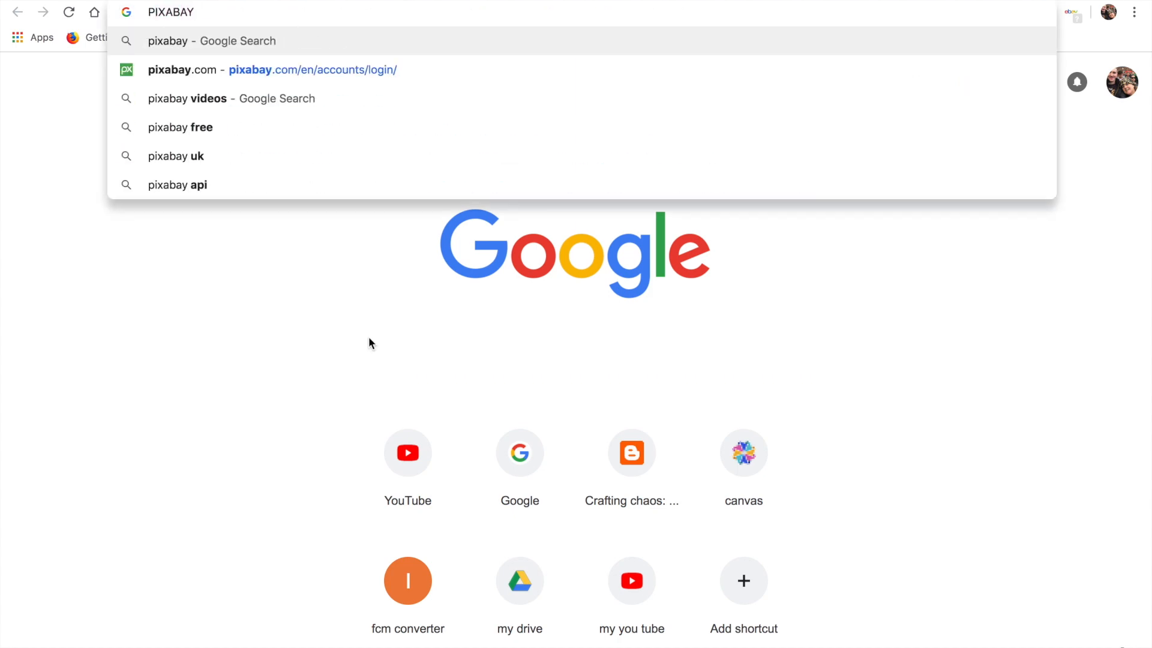
key(Return)
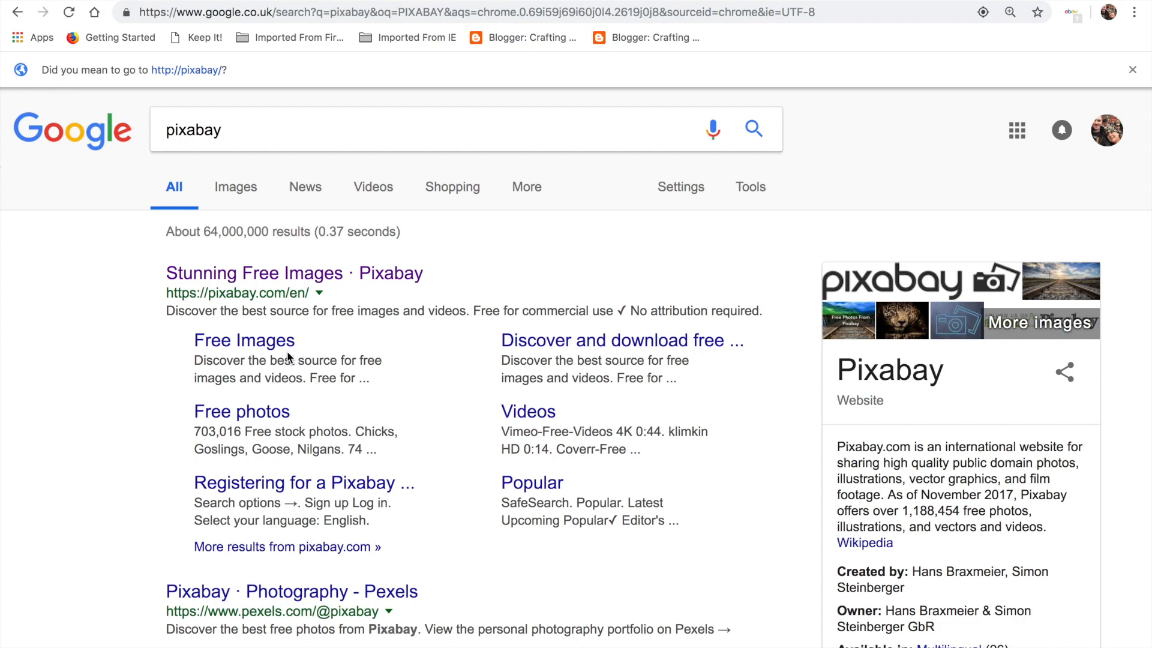
click(288, 347)
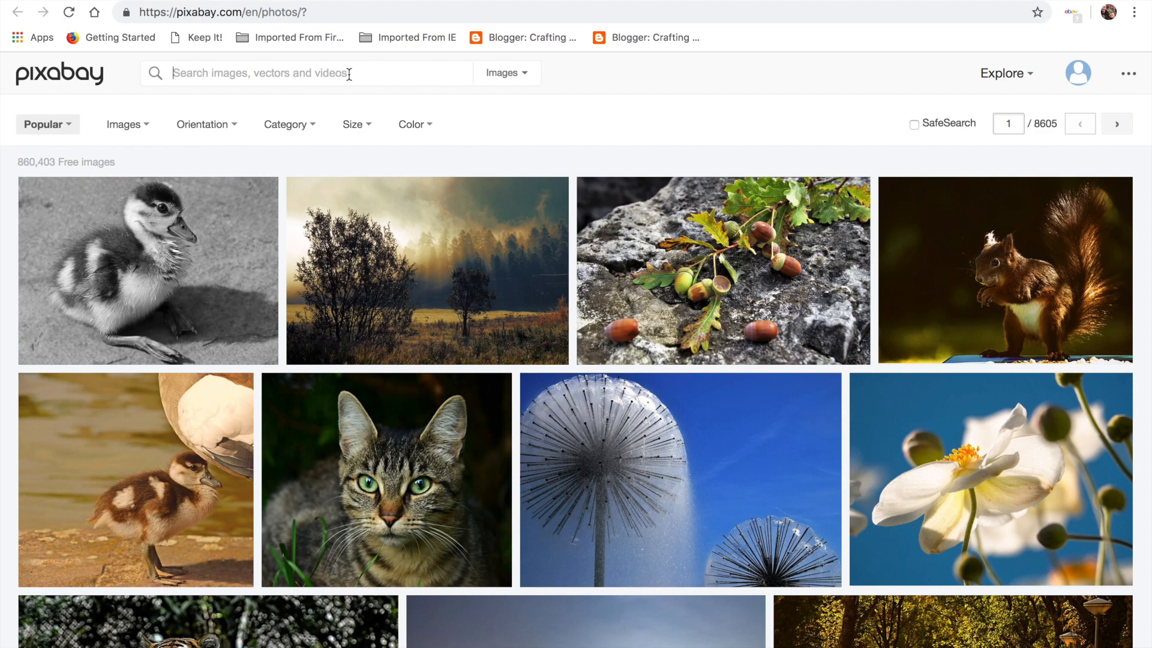
Search Pixabay for 'BAT SILHOUETTE' and open the Animal Bat Fly image
text(BA)
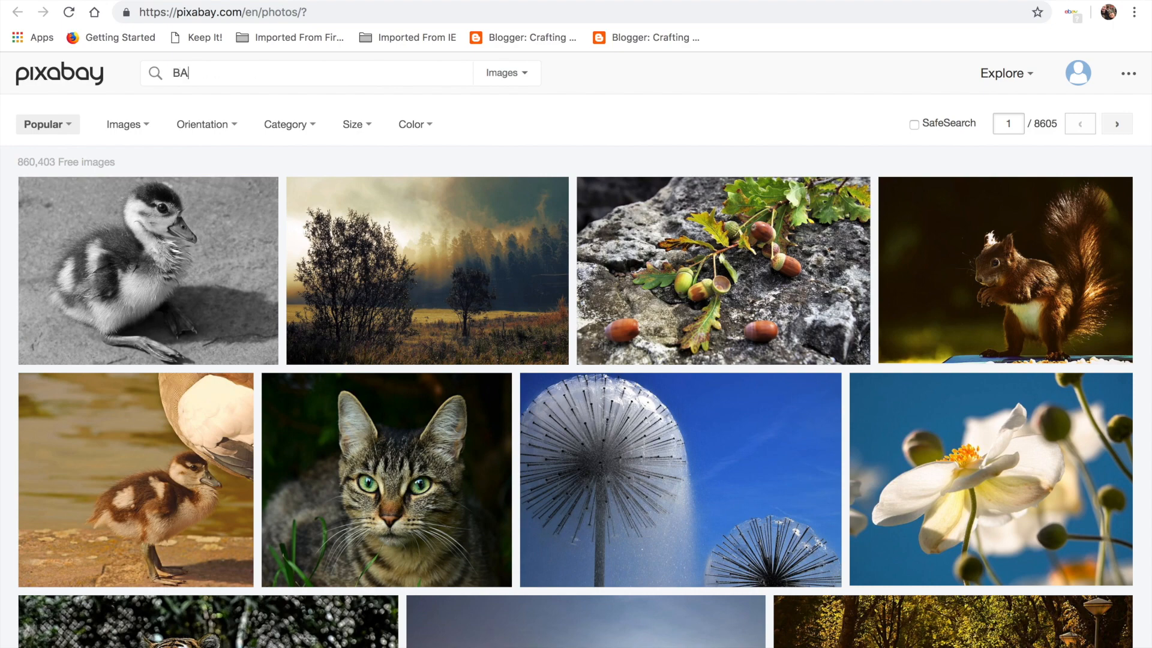
text(T SILHOUETTE)
key(Return)
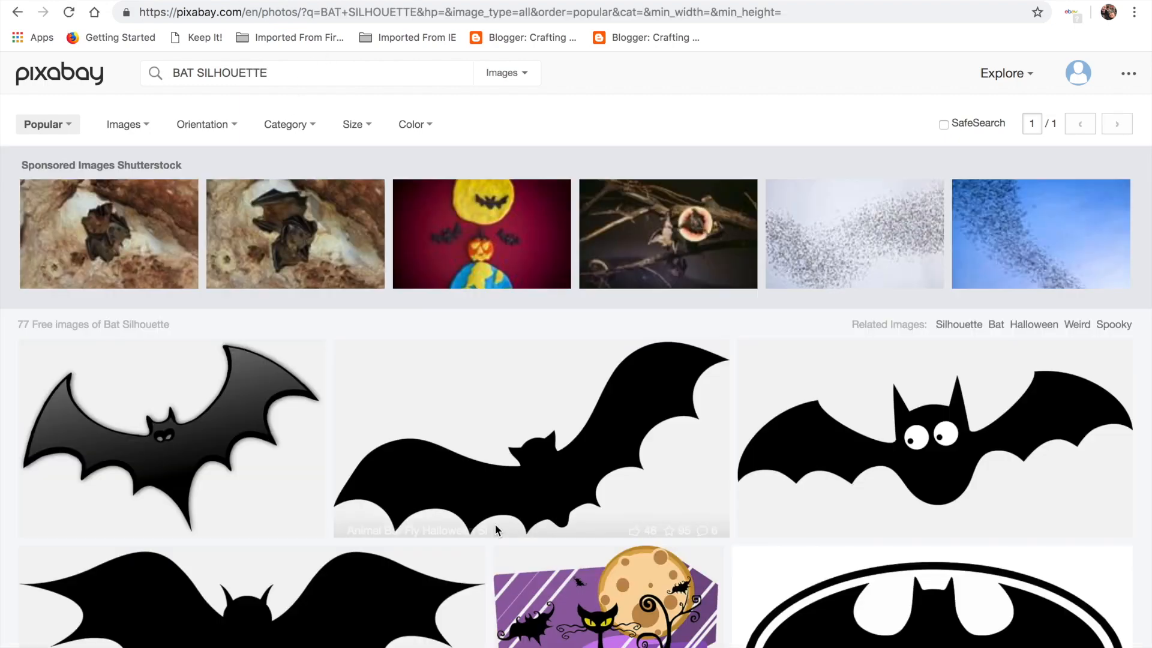
scroll(497, 528, down, 2)
scroll(497, 528, down, 1)
click(353, 502)
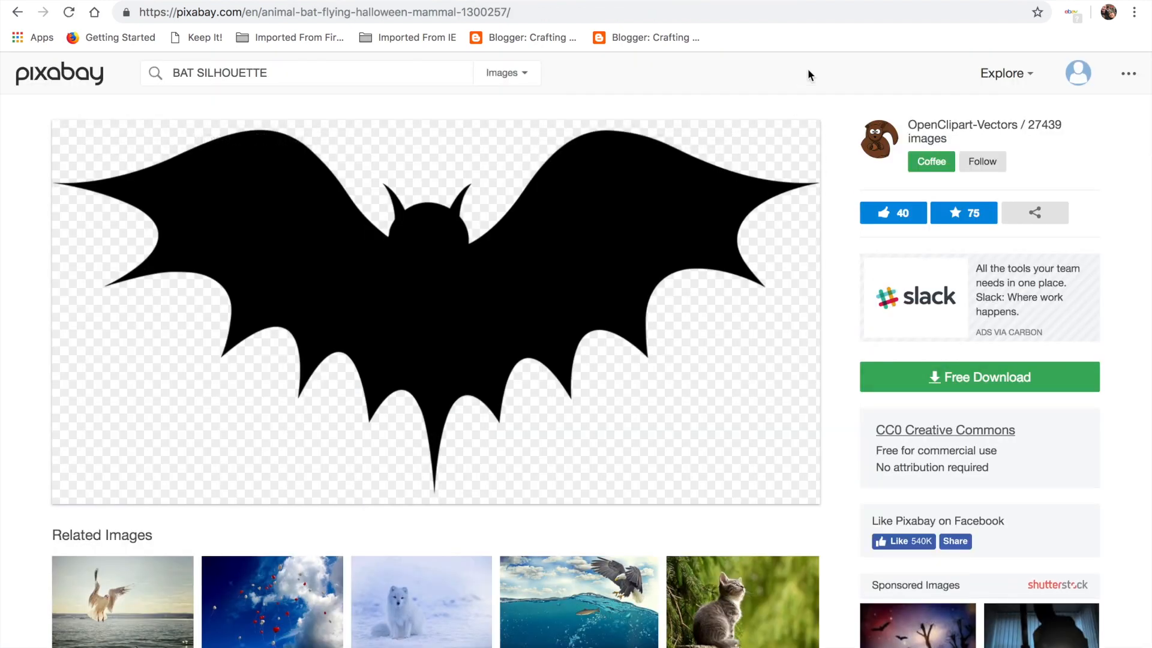
click(15, 10)
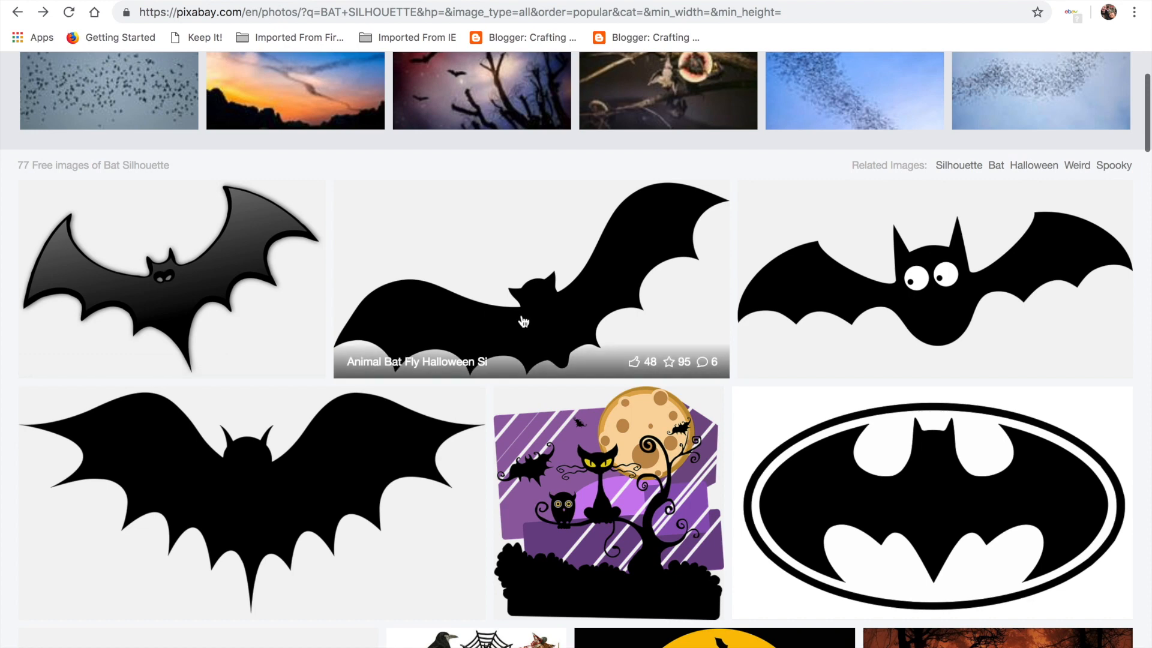
click(522, 322)
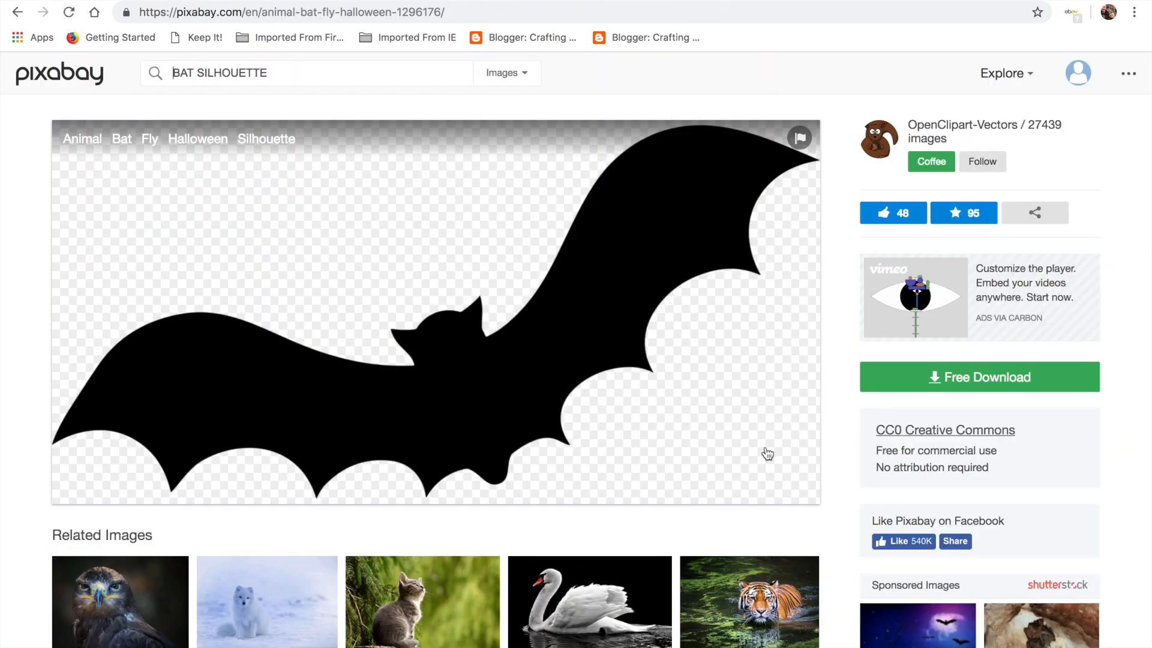
Request the 640×320 download, cancel saving, and return to the CanvasWorkspace tab
click(692, 330)
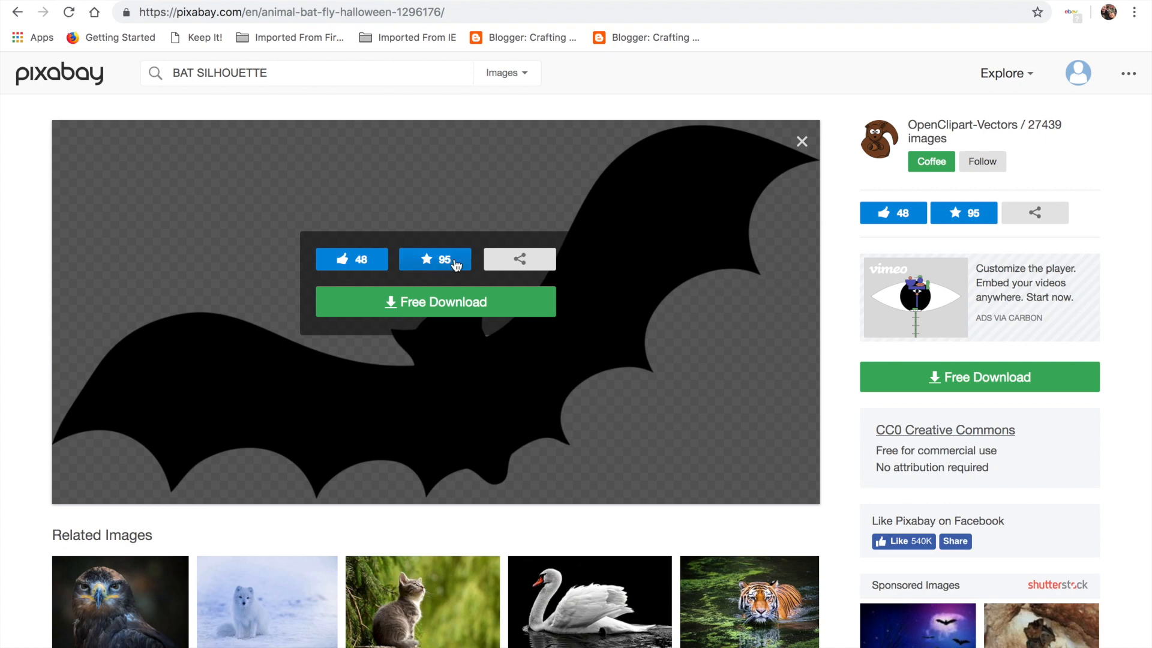
click(412, 306)
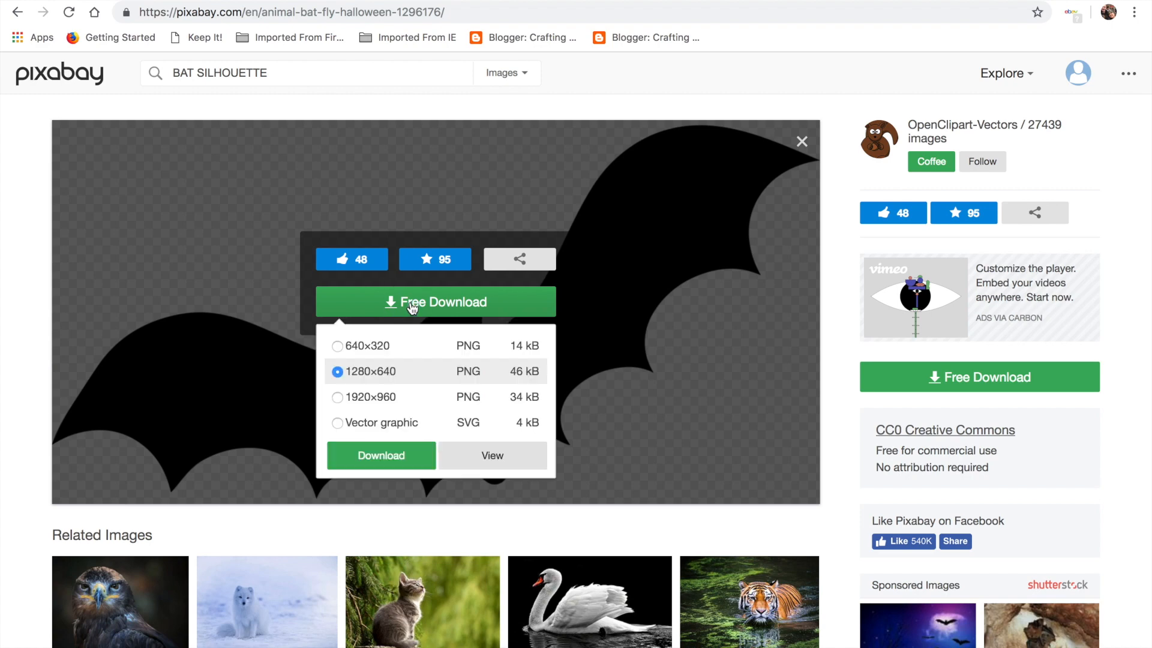
click(338, 347)
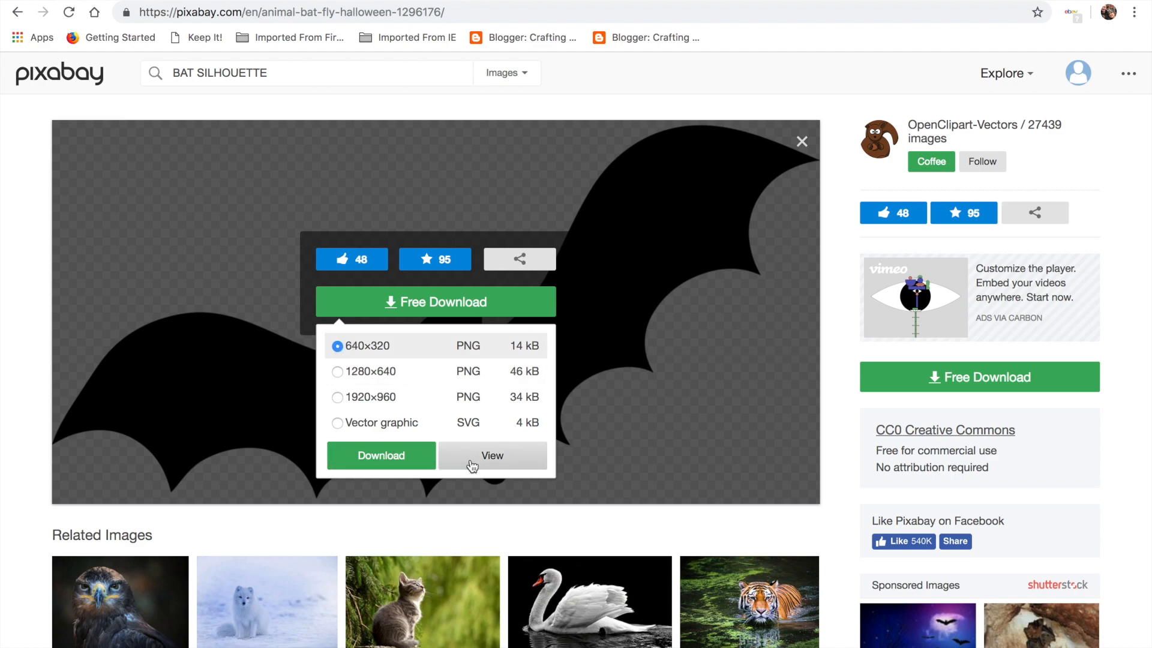
click(406, 457)
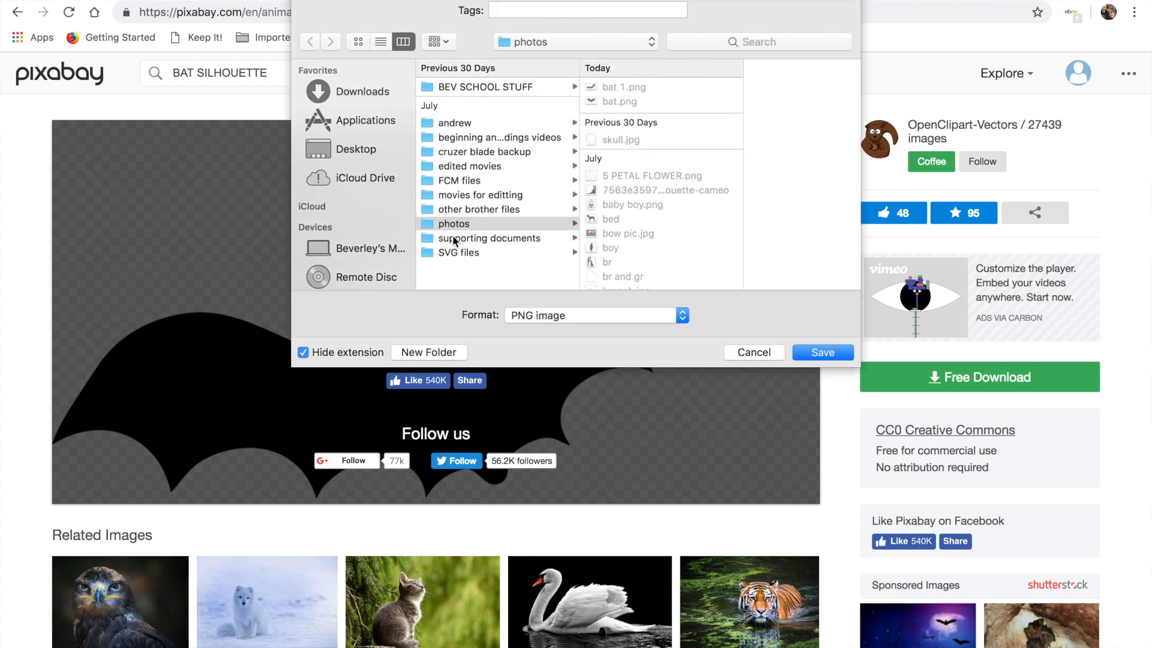
click(755, 354)
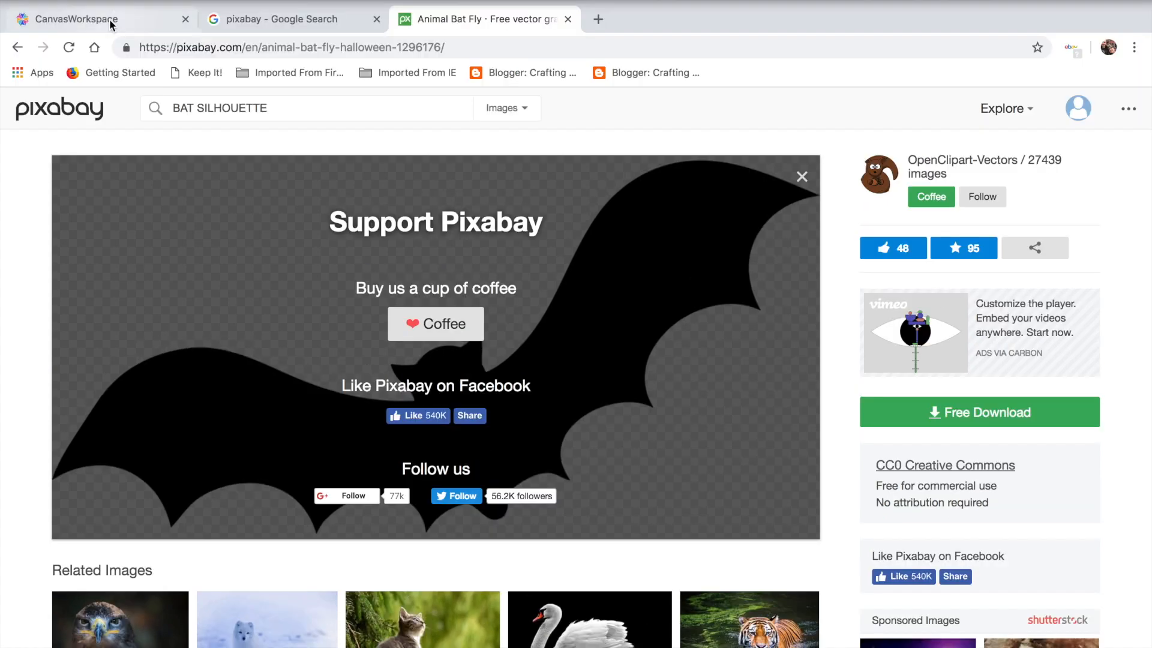
click(110, 22)
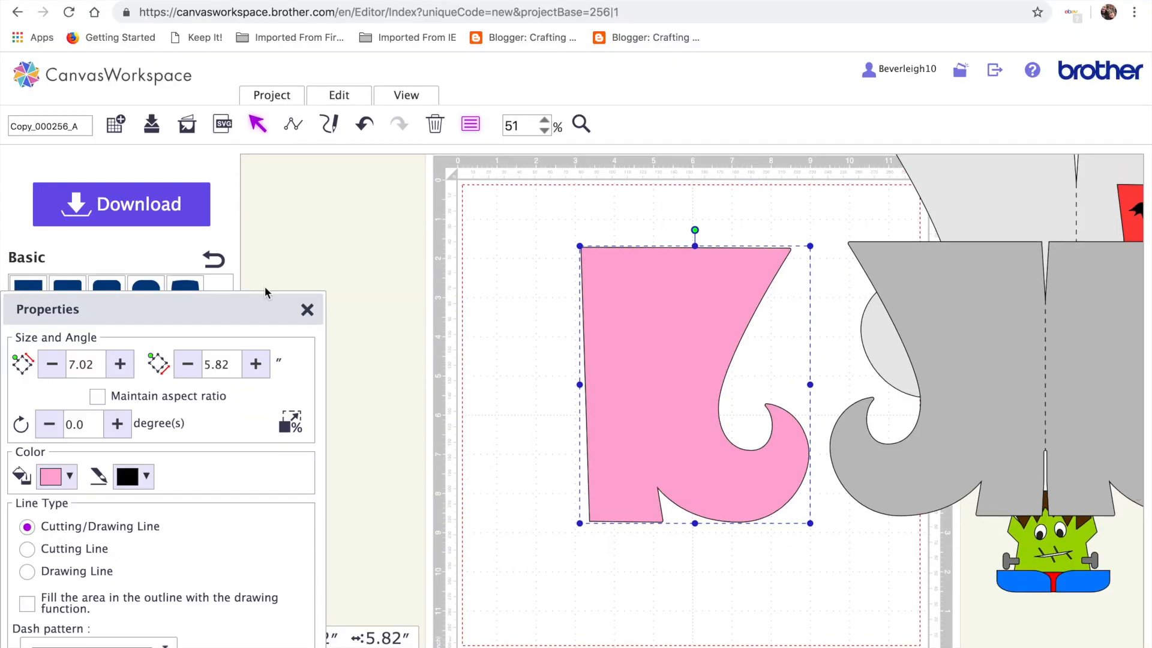
Close the properties panel and set the canvas zoom to 75%
click(305, 310)
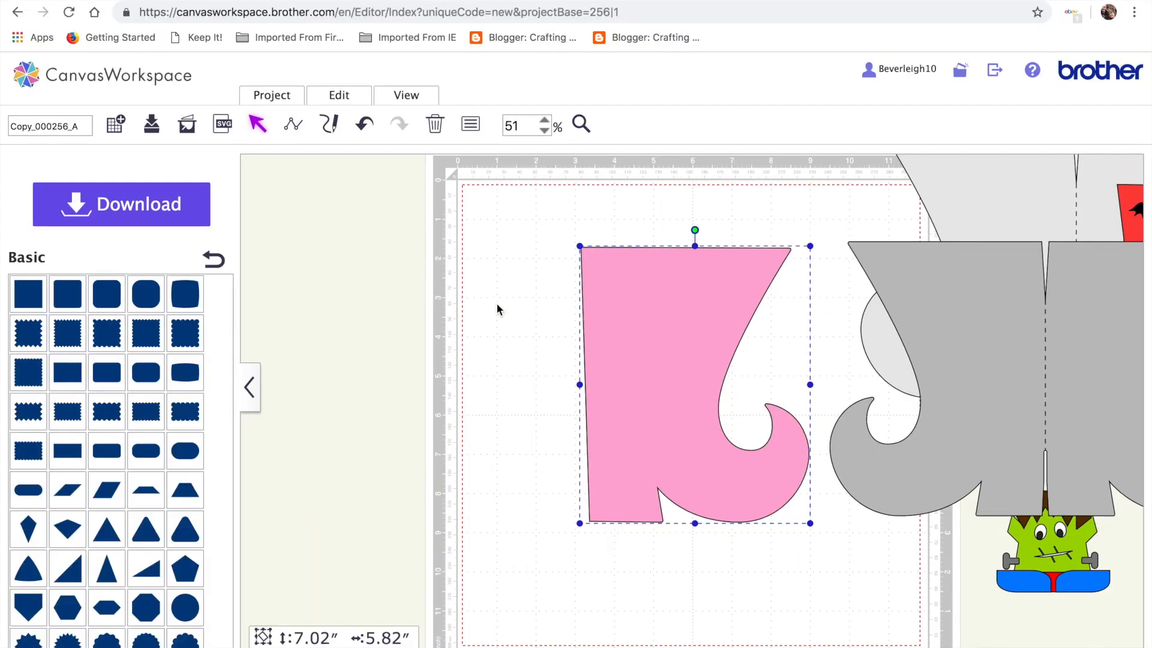
drag(674, 342, 588, 338)
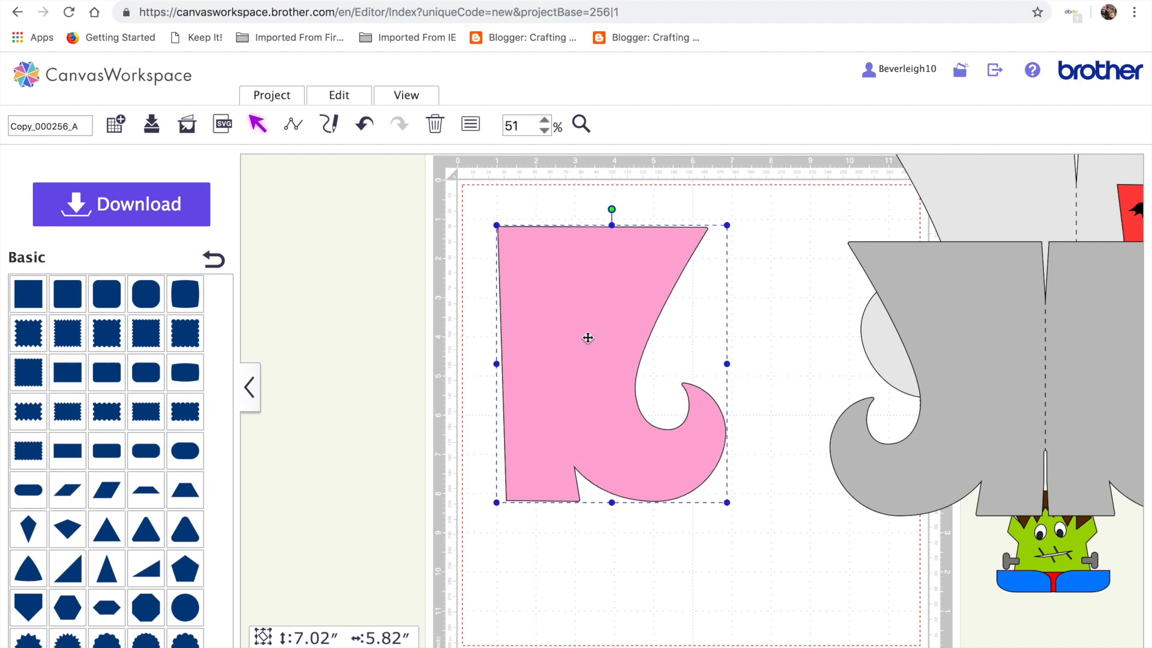
click(543, 120)
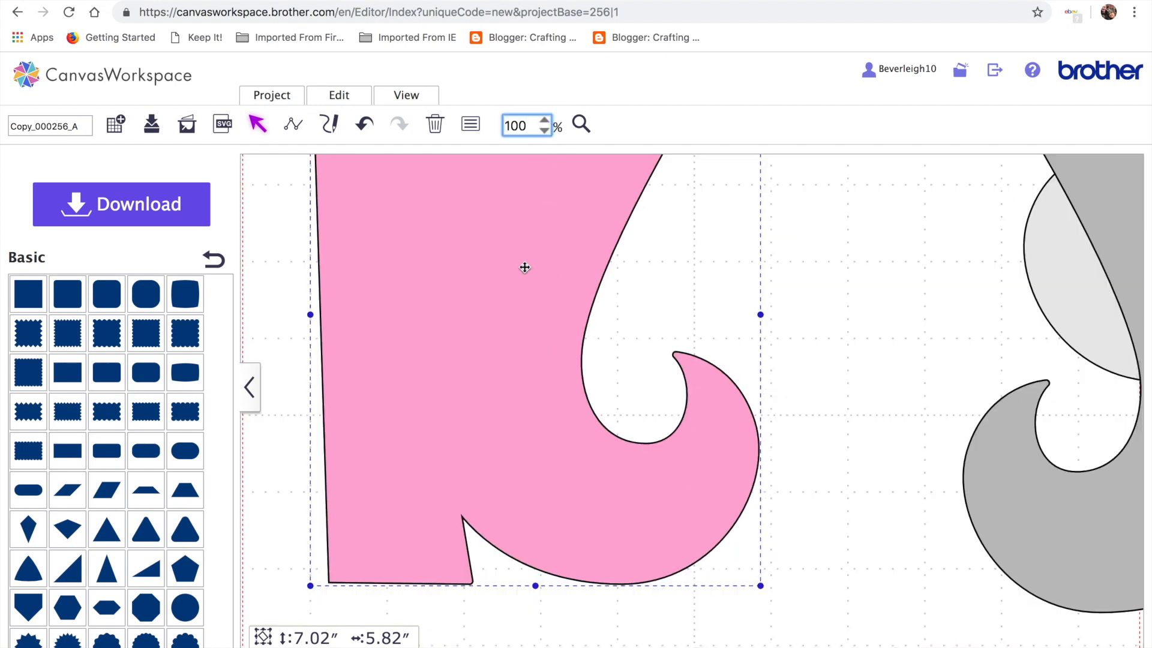
key(BackSpace)
key(BackSpace)
key(BackSpace)
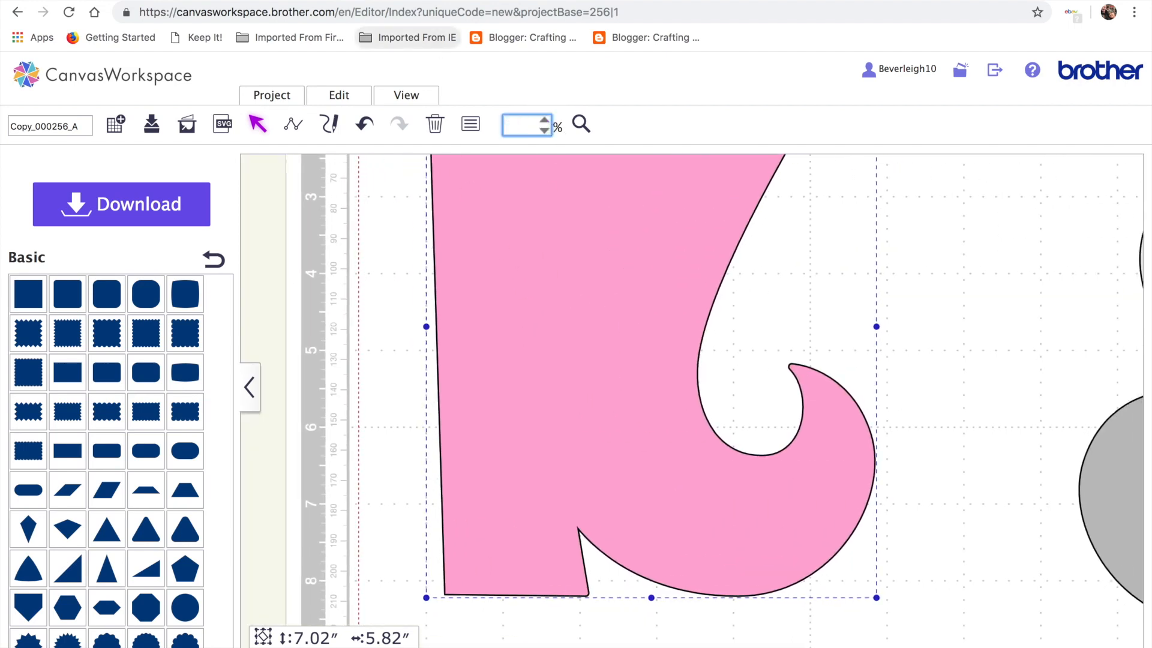
text(75)
key(Return)
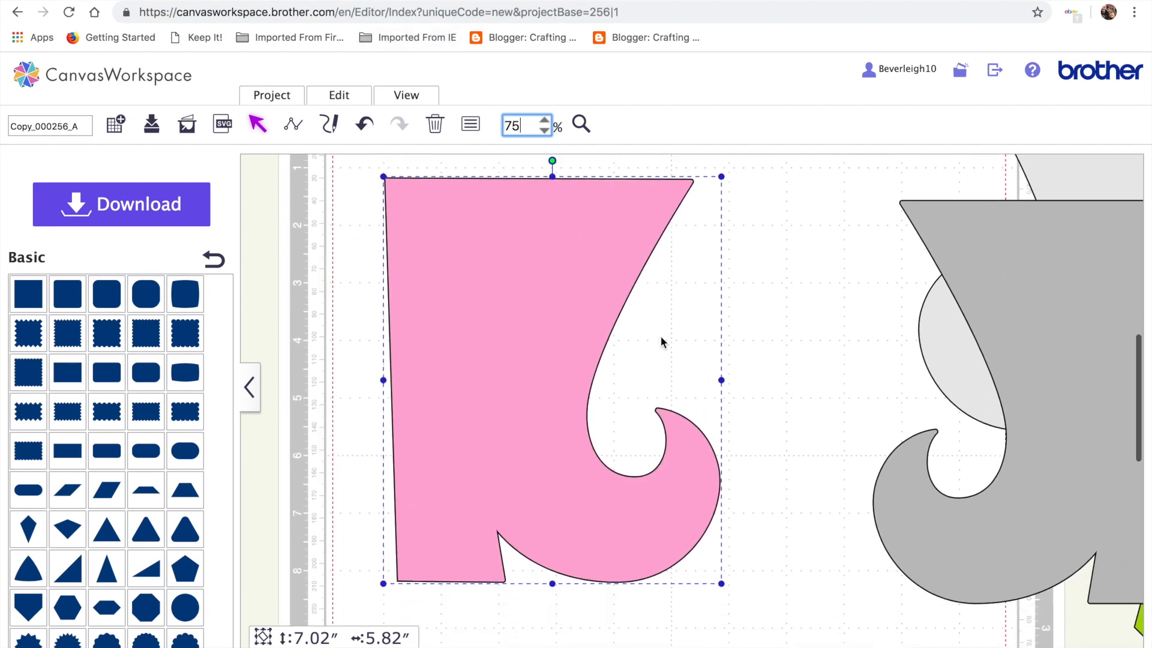
Drag the pink boot lower on the cutting mat
scroll(396, 217, down, 2)
drag(527, 321, 542, 463)
scroll(541, 240, up, 2)
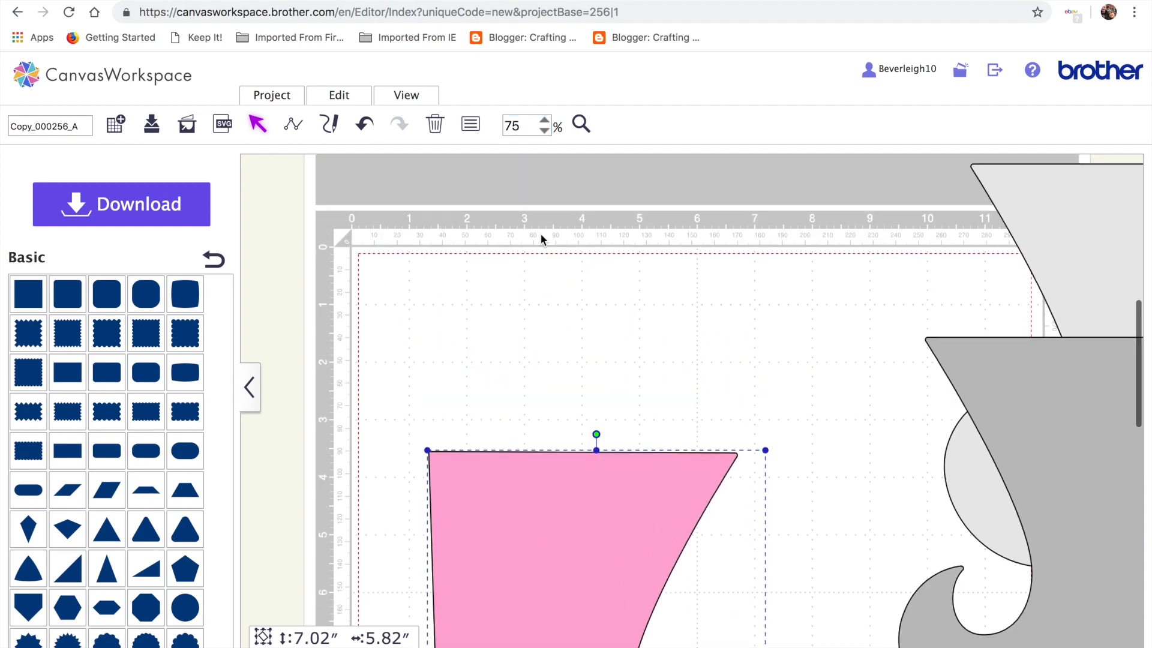
Trace bat.png with Image Tracing, keeping only the cut outline
click(188, 126)
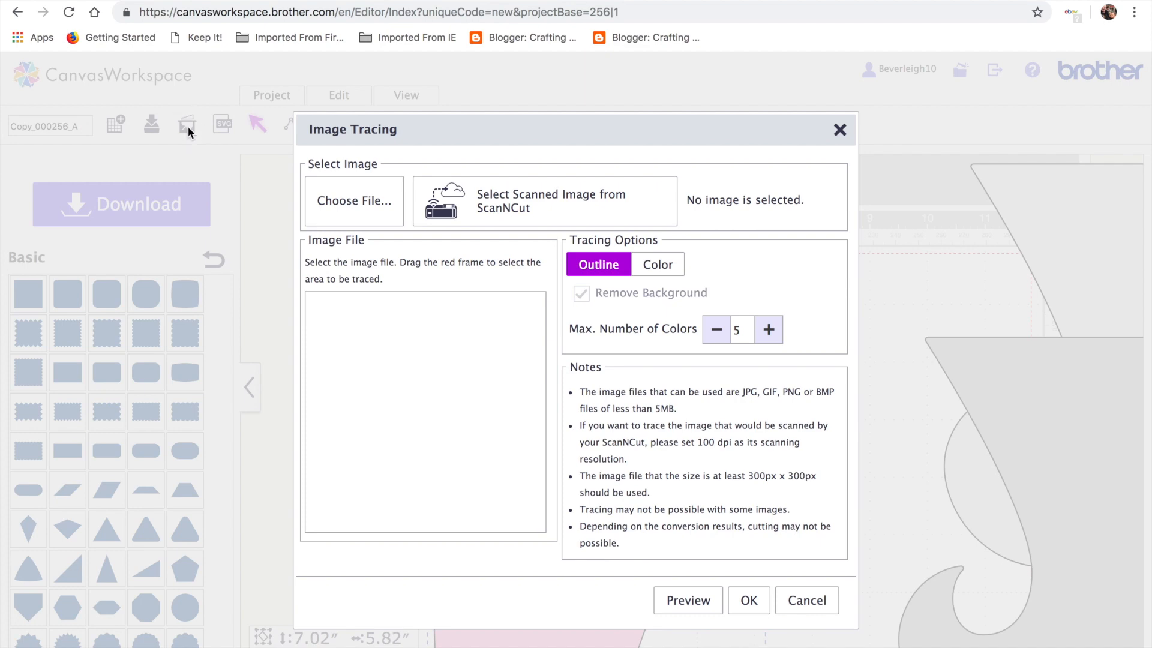
click(356, 204)
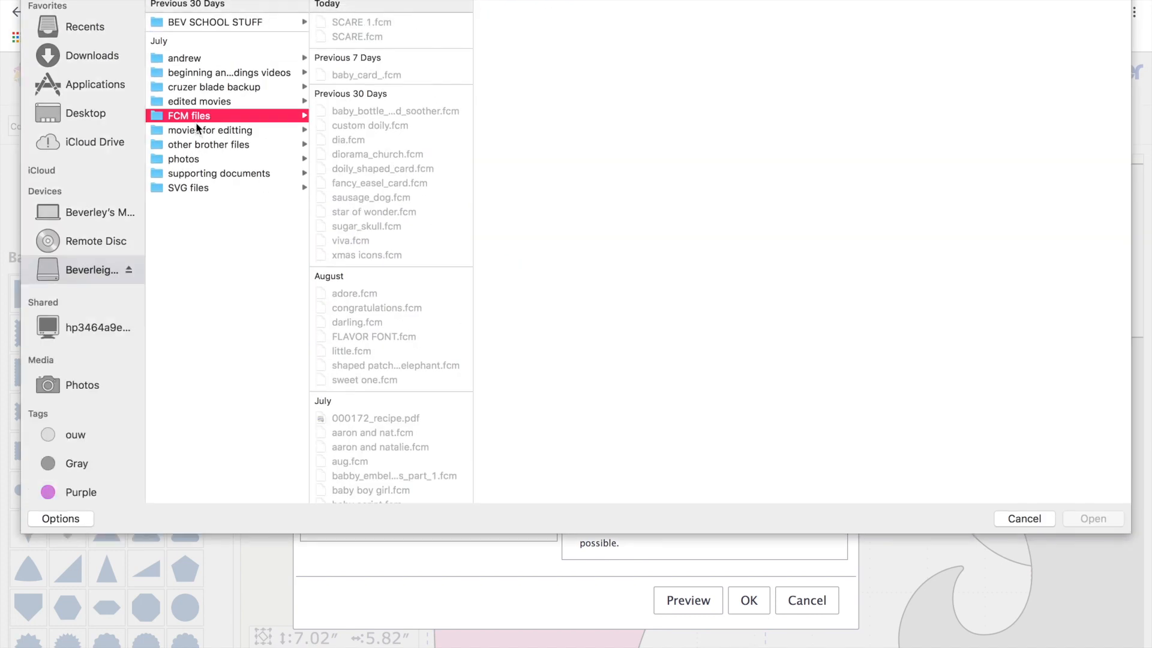
click(183, 159)
click(347, 37)
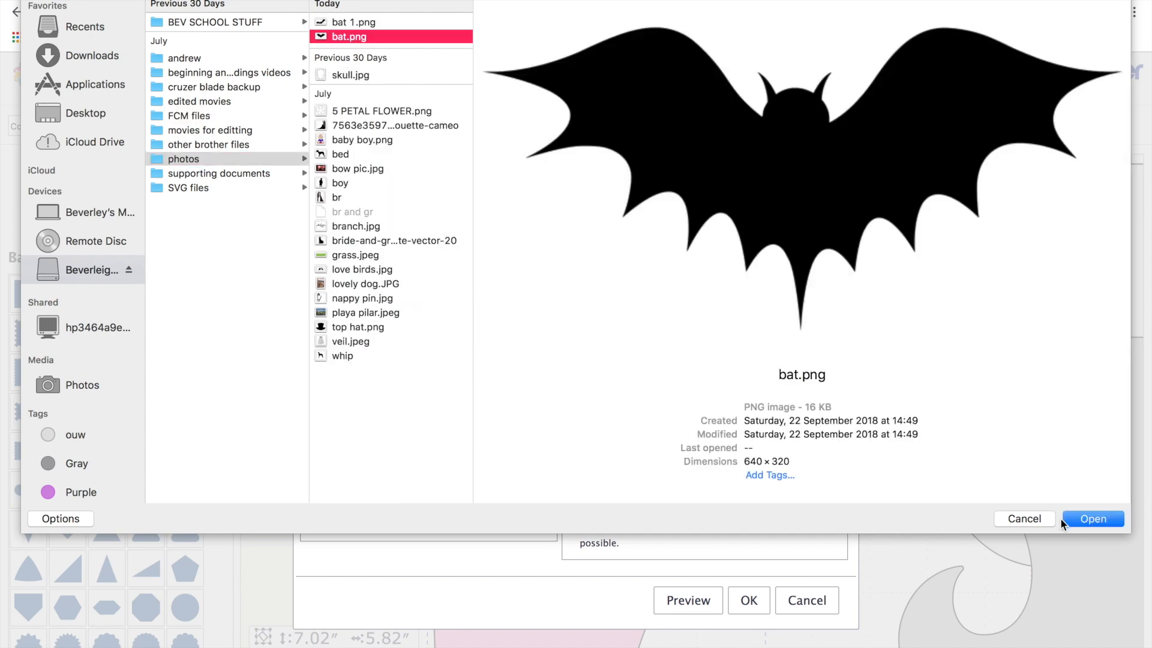
click(1081, 520)
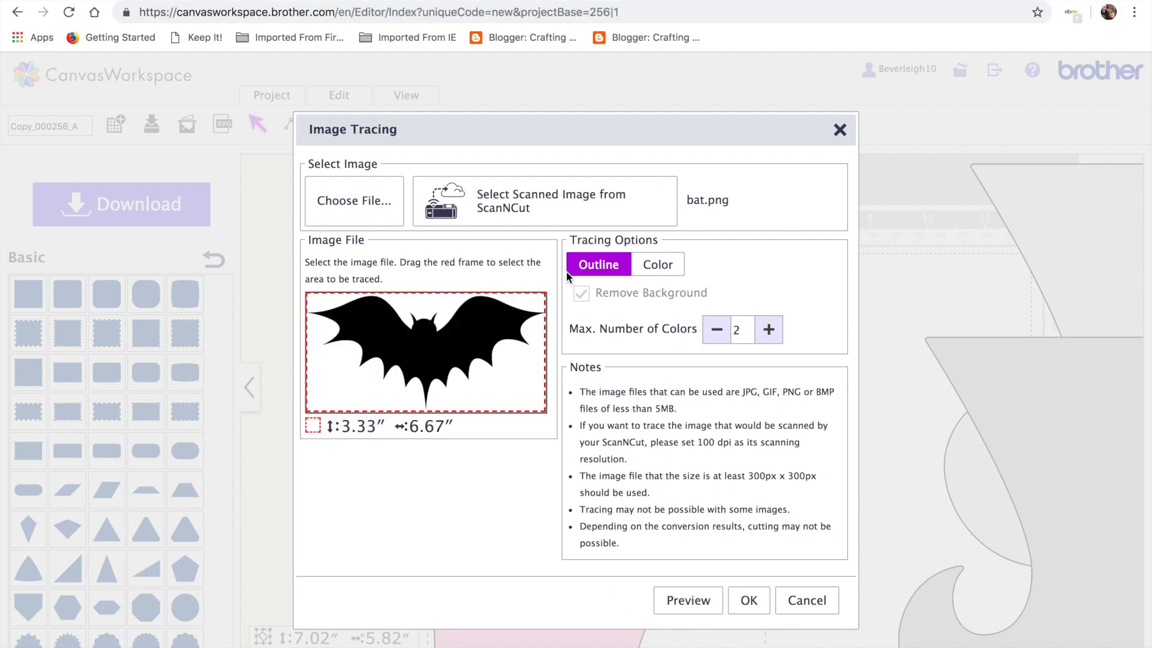
click(699, 602)
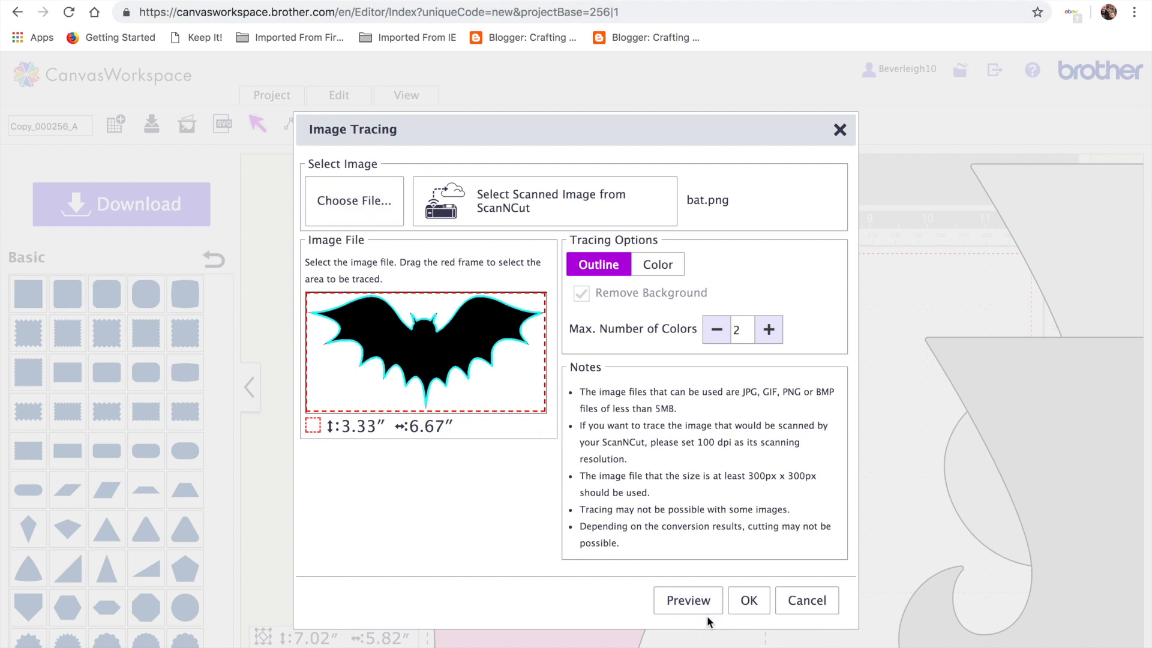
click(749, 606)
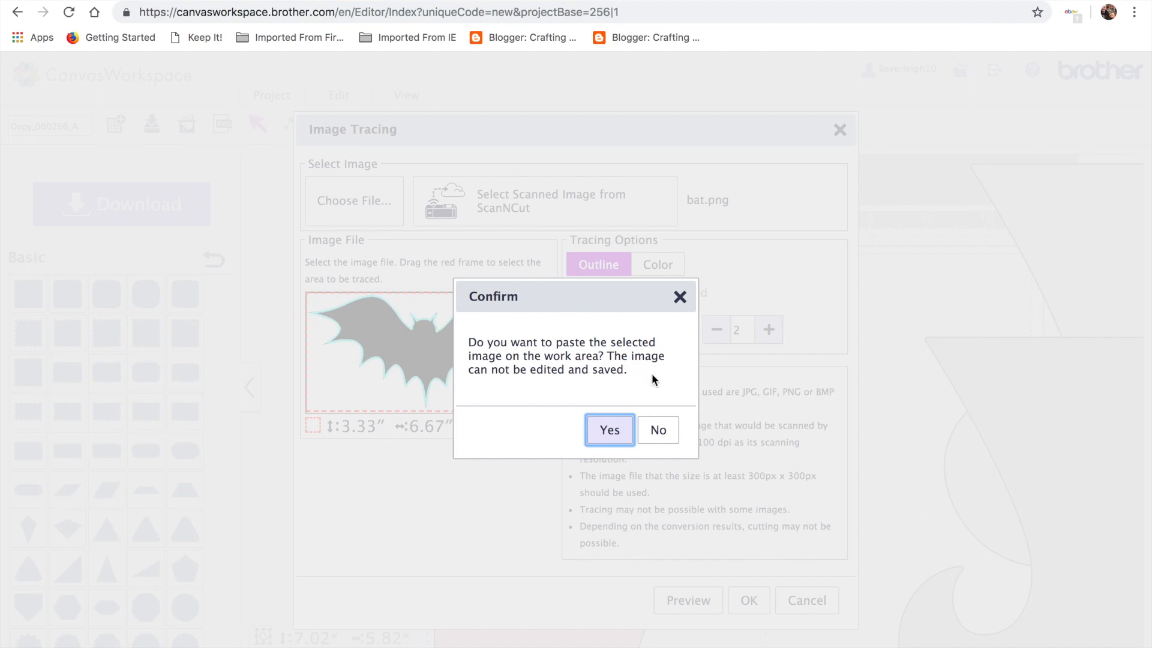
click(669, 440)
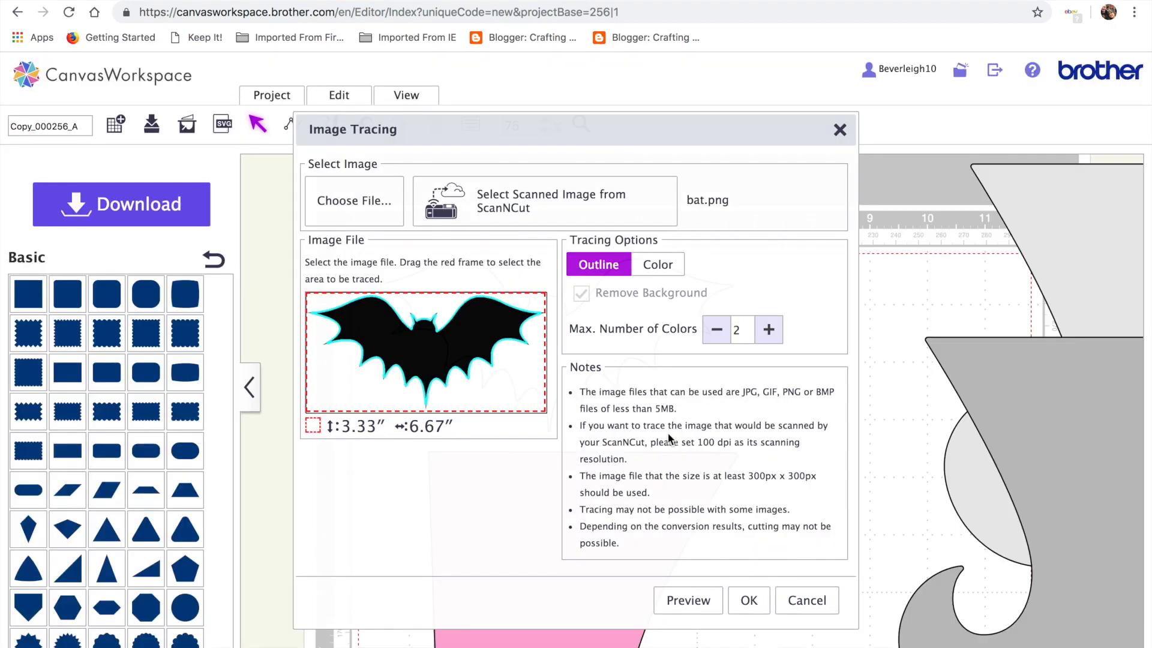
Fill the bat dark grey and shrink it to about 1.85″ on the pink boot
click(478, 332)
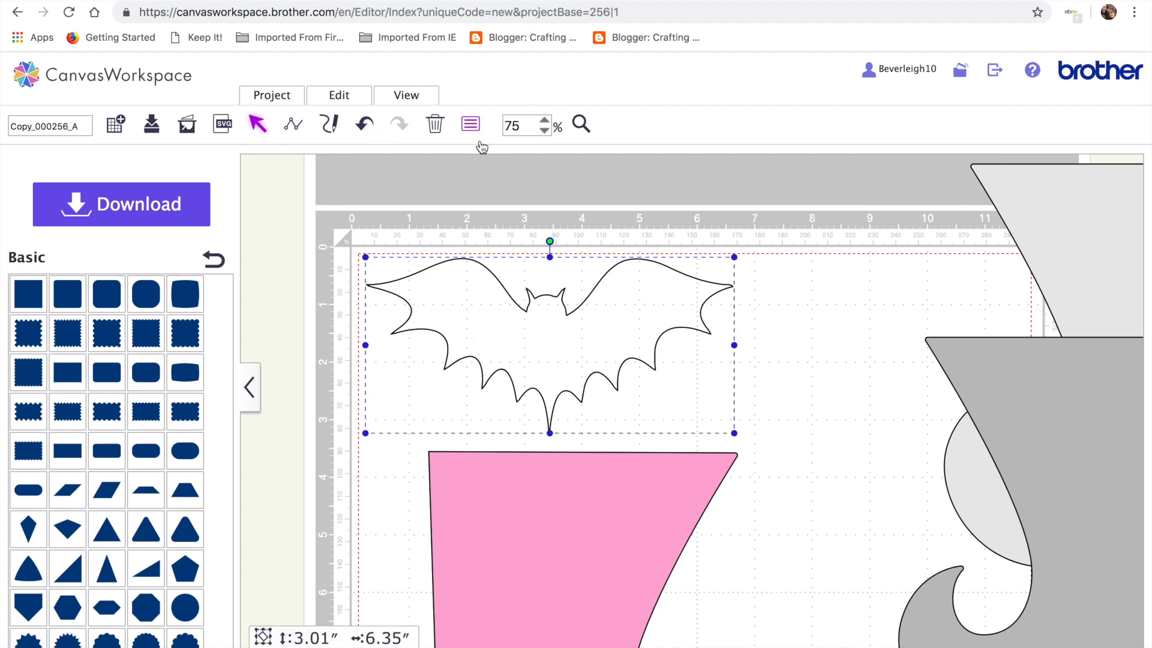
click(469, 126)
click(72, 480)
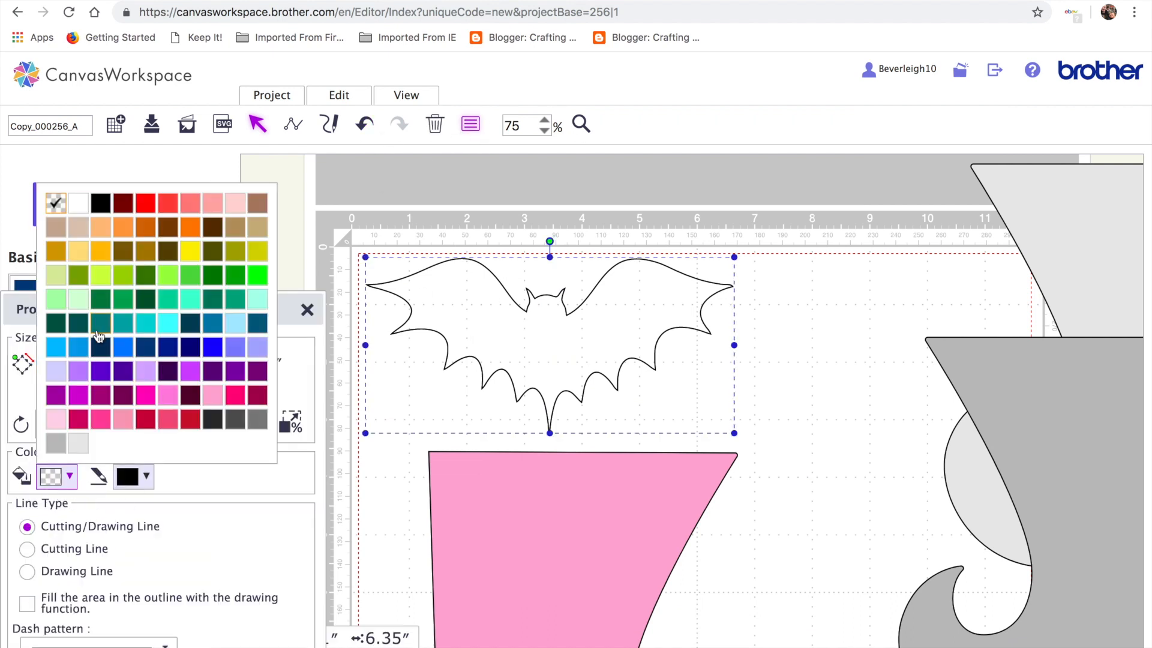
click(211, 427)
drag(362, 257, 520, 488)
scroll(891, 468, right, 5)
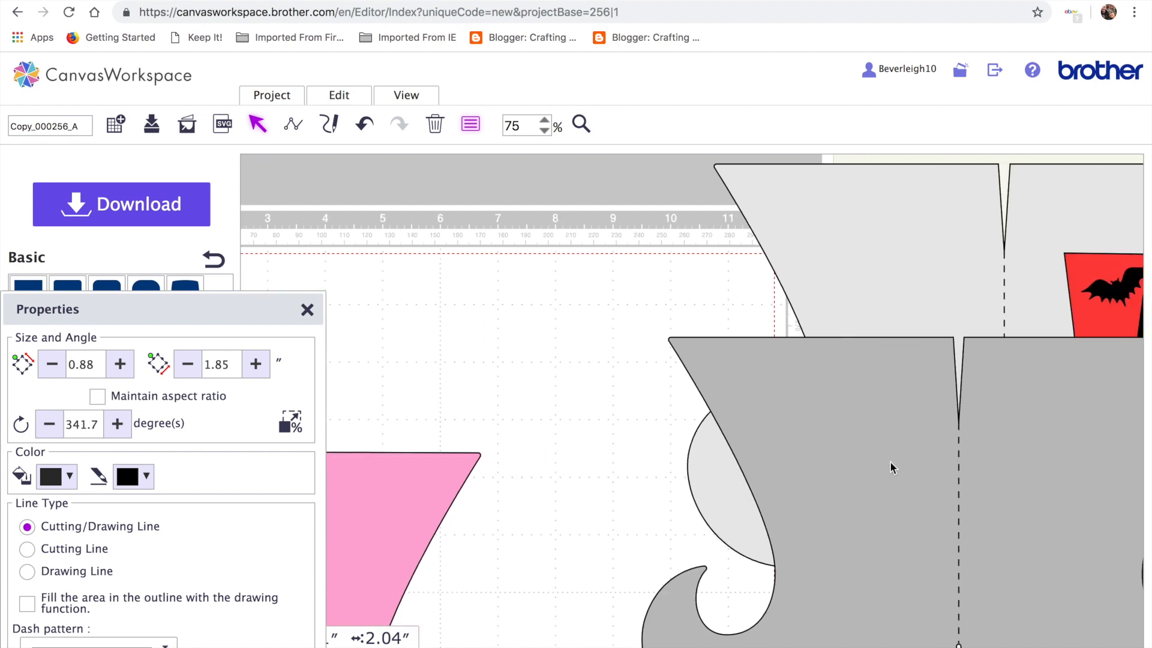
scroll(891, 468, right, 5)
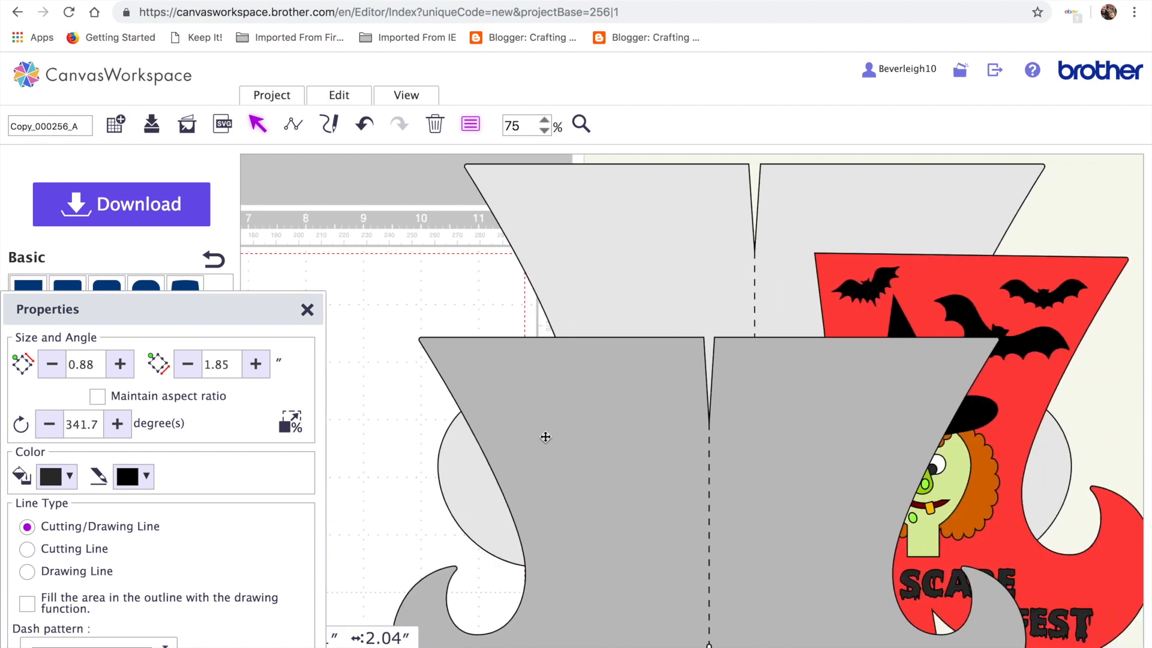
scroll(540, 438, left, 10)
click(541, 358)
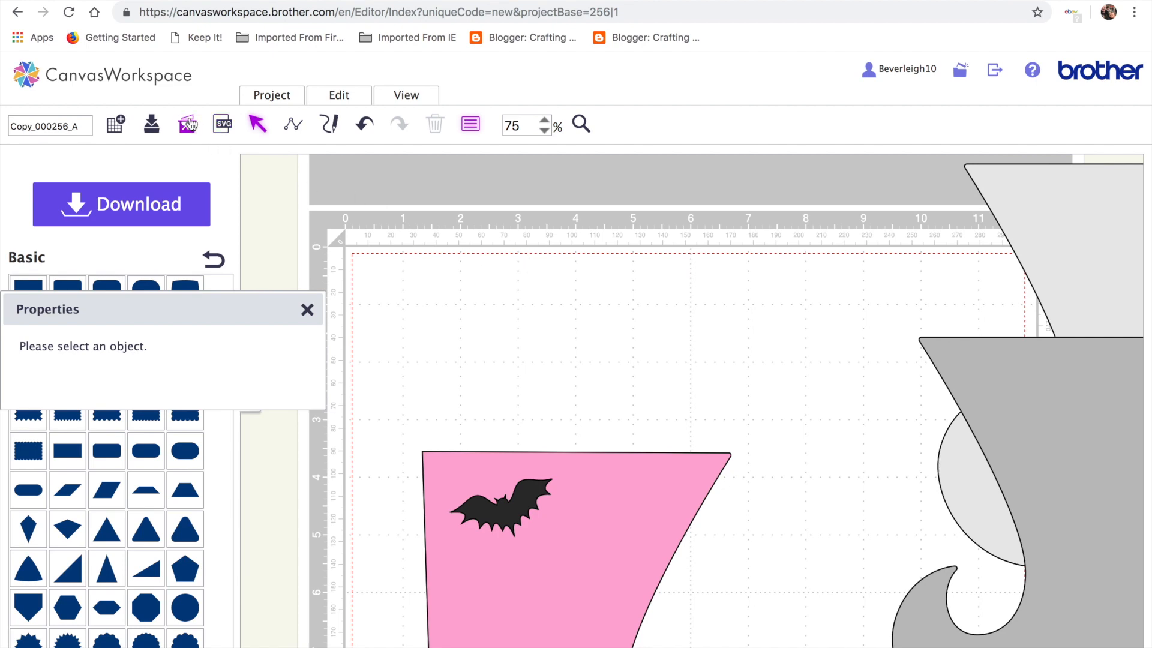
Trace bat 1.png into a second bat outline without pasting the image
click(188, 124)
click(377, 215)
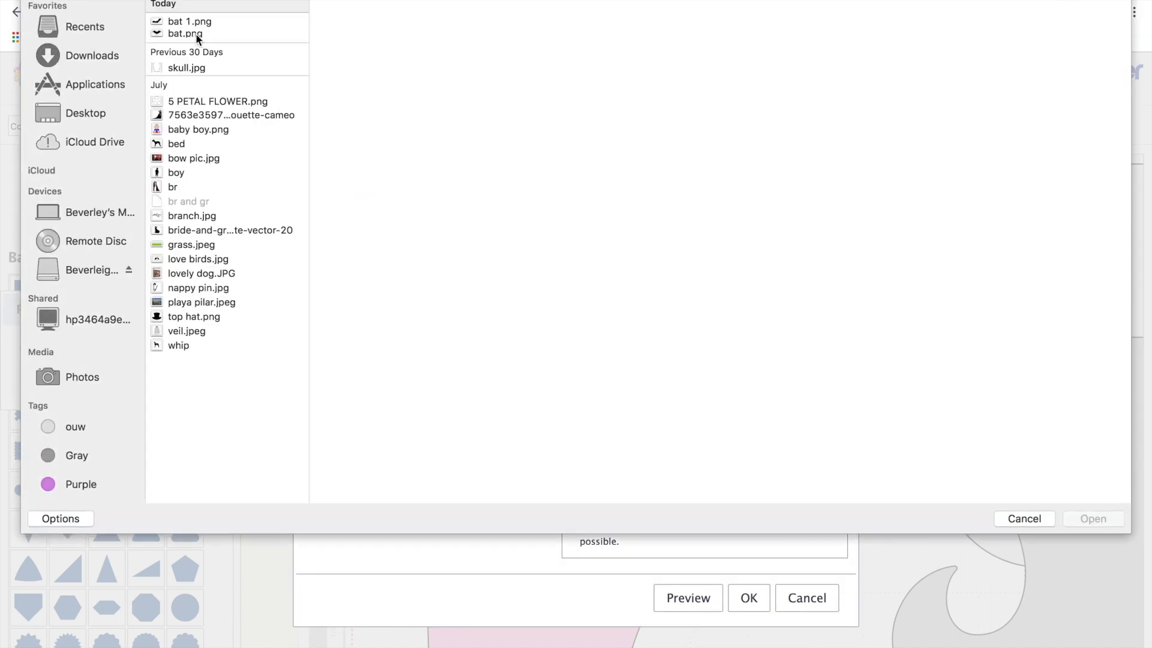
click(197, 21)
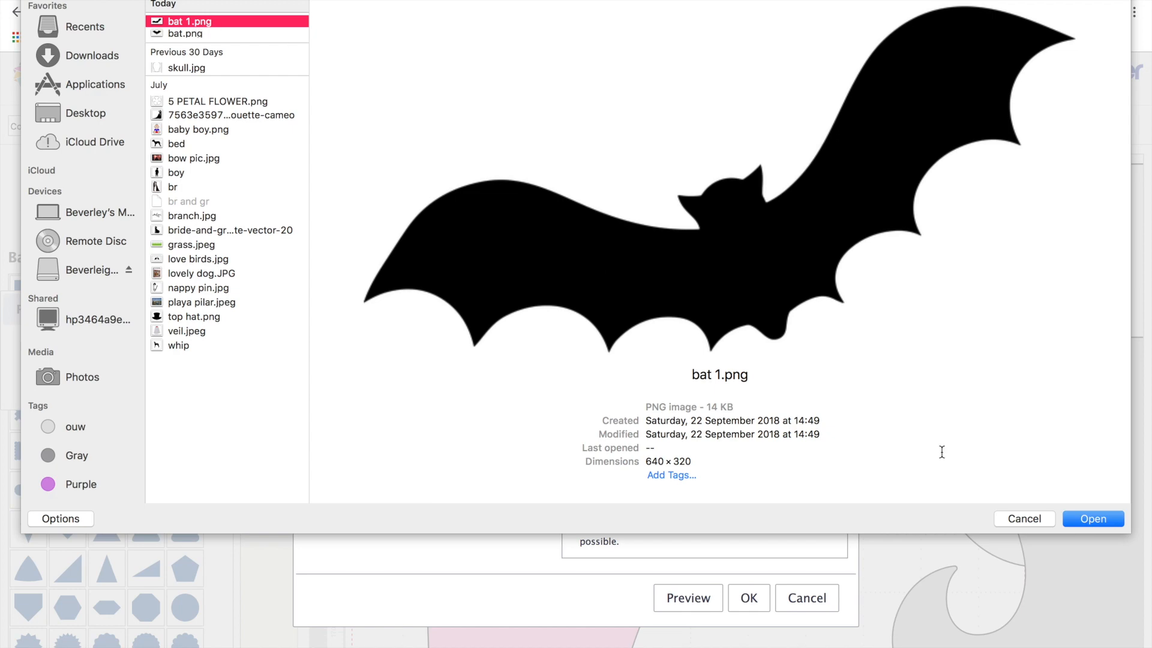
click(1087, 520)
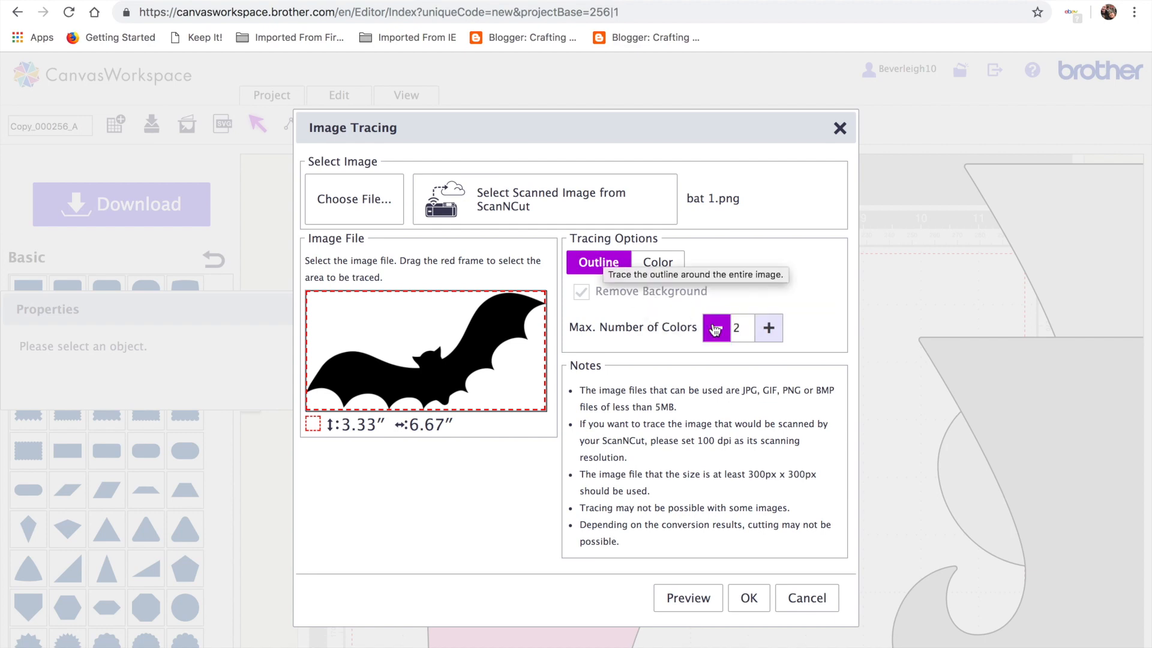
click(690, 594)
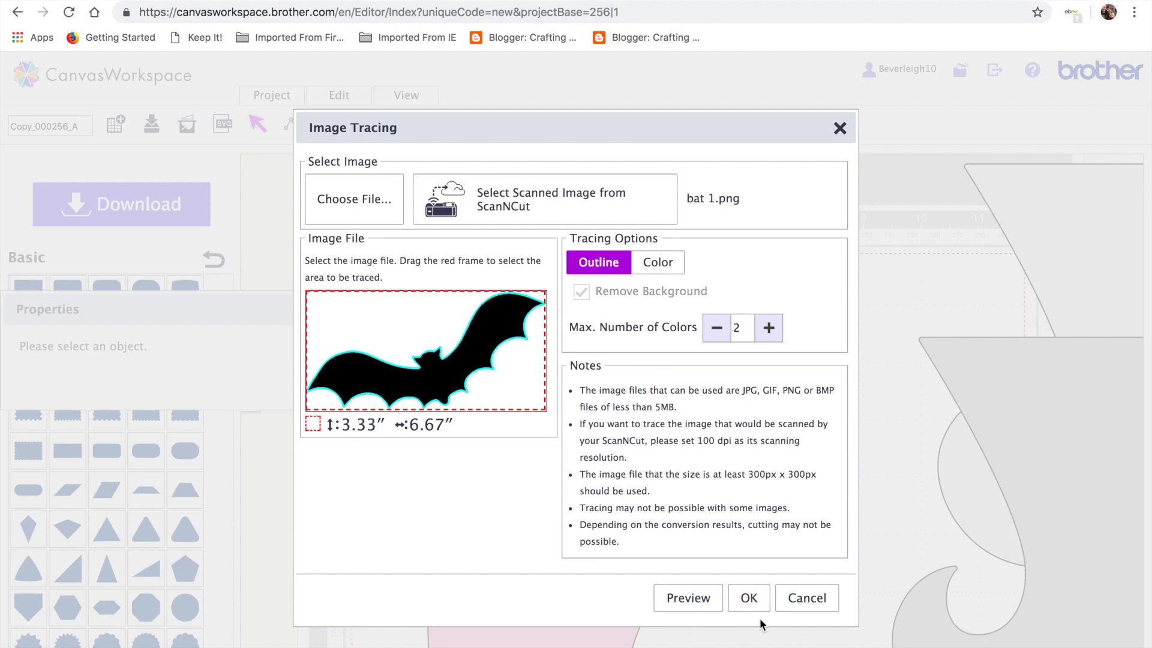
click(750, 599)
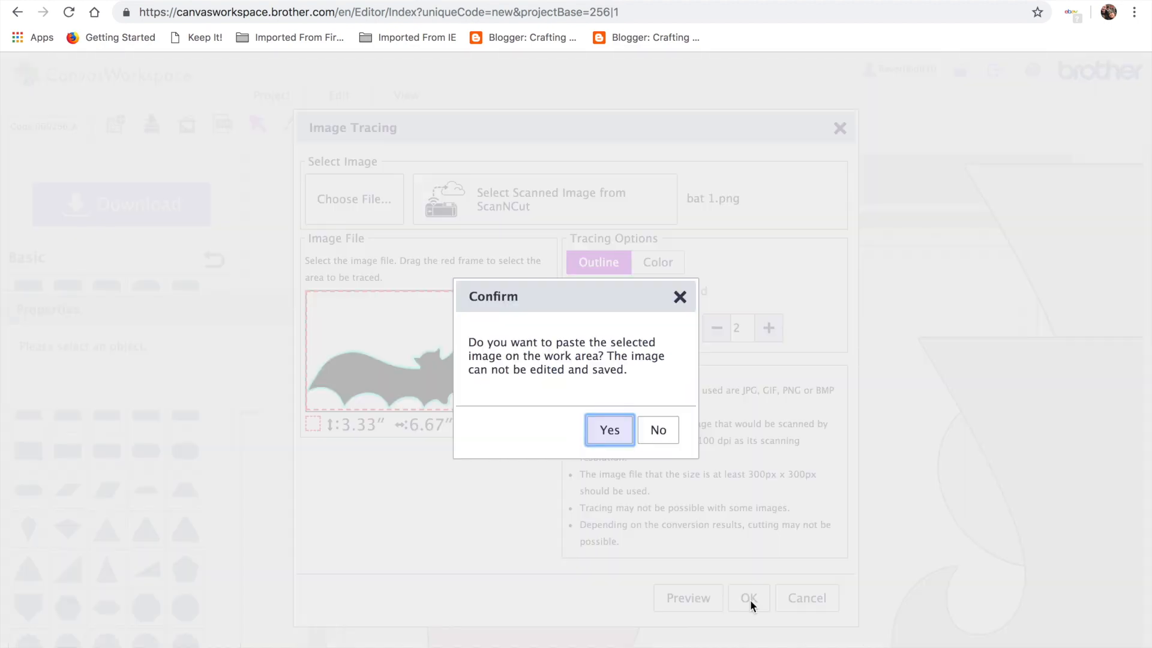
click(654, 439)
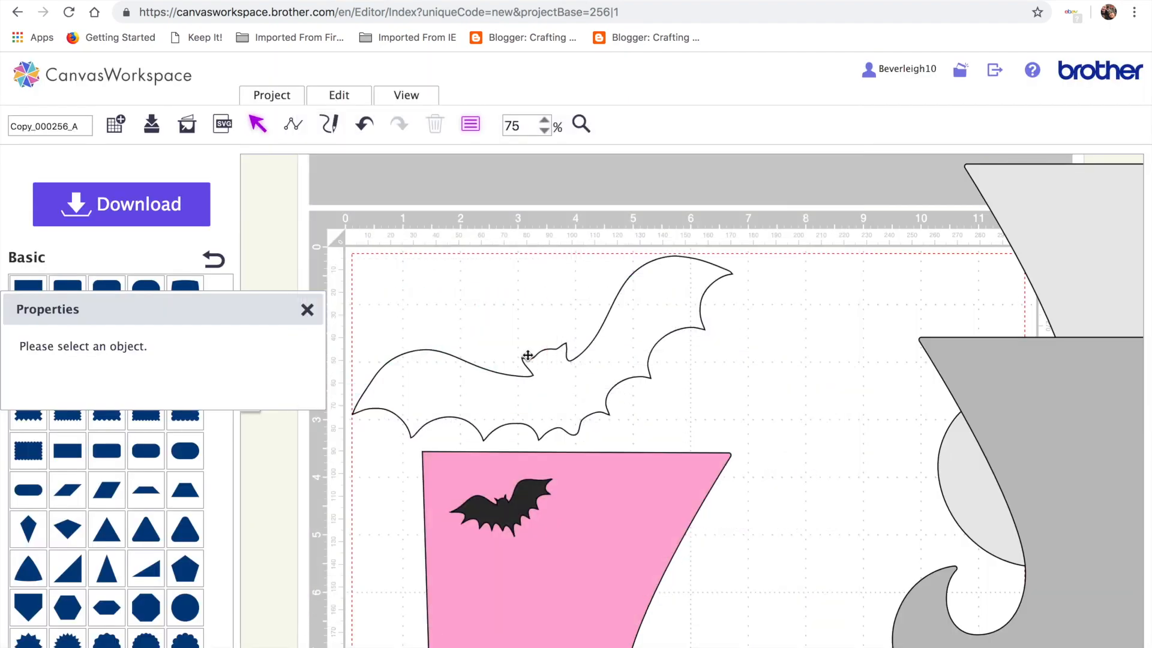
Fill the traced bat solid black, shrink it to about 1.4 inches, and add a resized duplicate
click(410, 388)
click(71, 477)
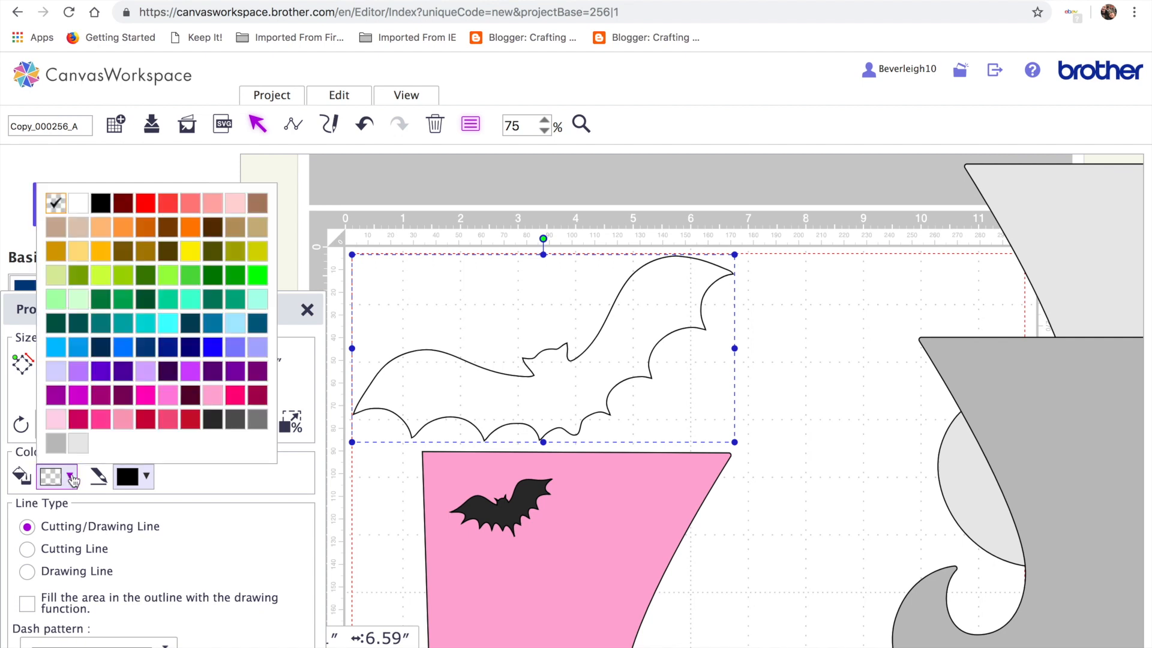
click(100, 202)
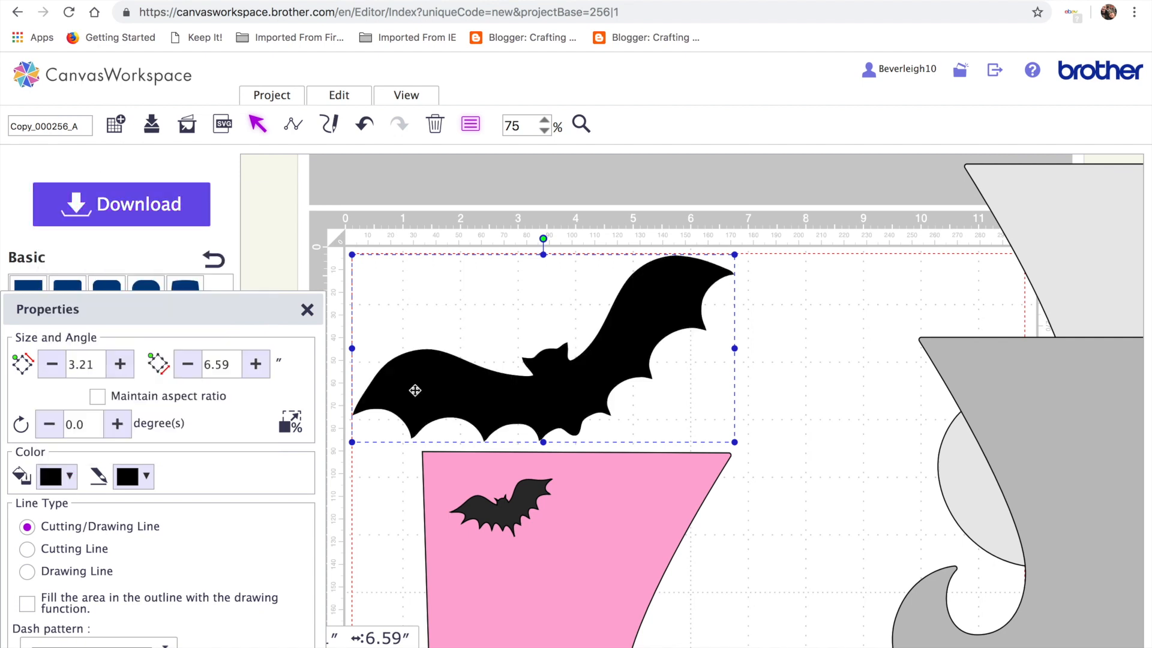
drag(735, 255, 634, 499)
key(ctrl+c)
key(ctrl+v)
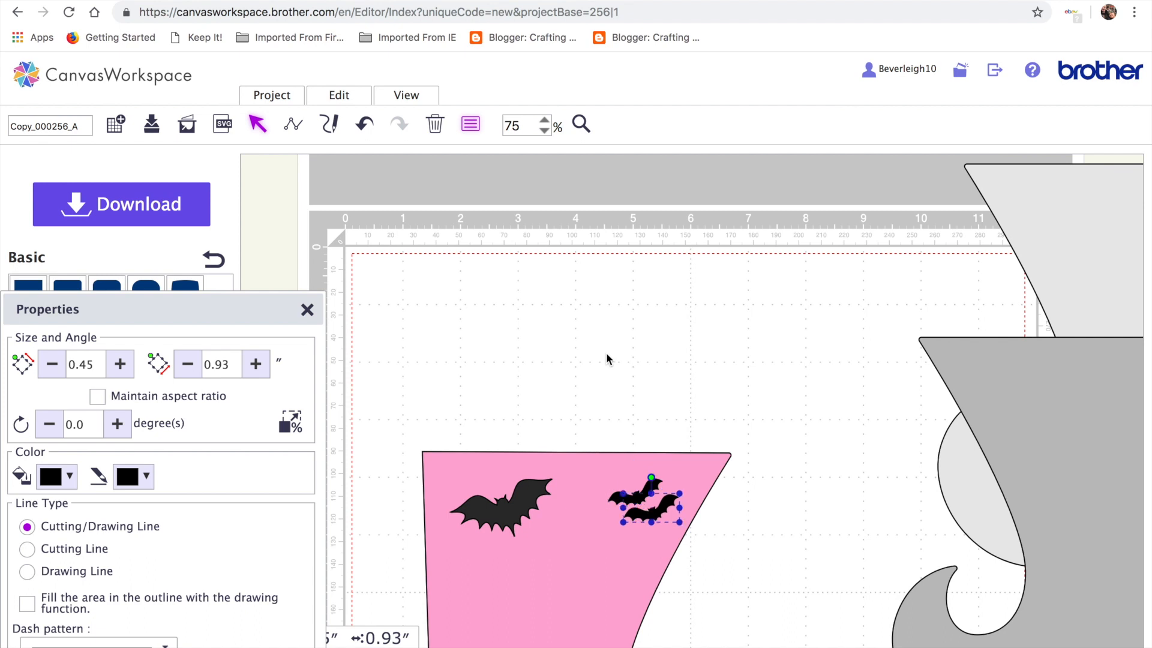
drag(629, 526, 549, 582)
Arrange the black bats across the upper and middle areas of the pink boot
drag(495, 502, 458, 500)
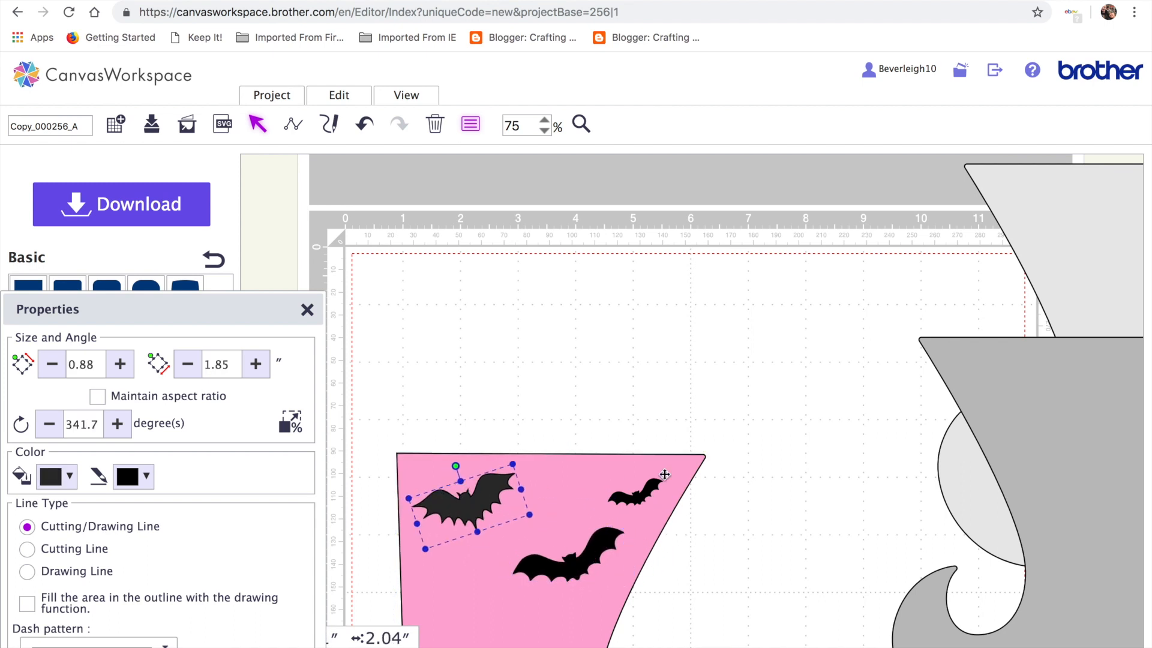
scroll(782, 477, down, 4)
scroll(1030, 418, right, 8)
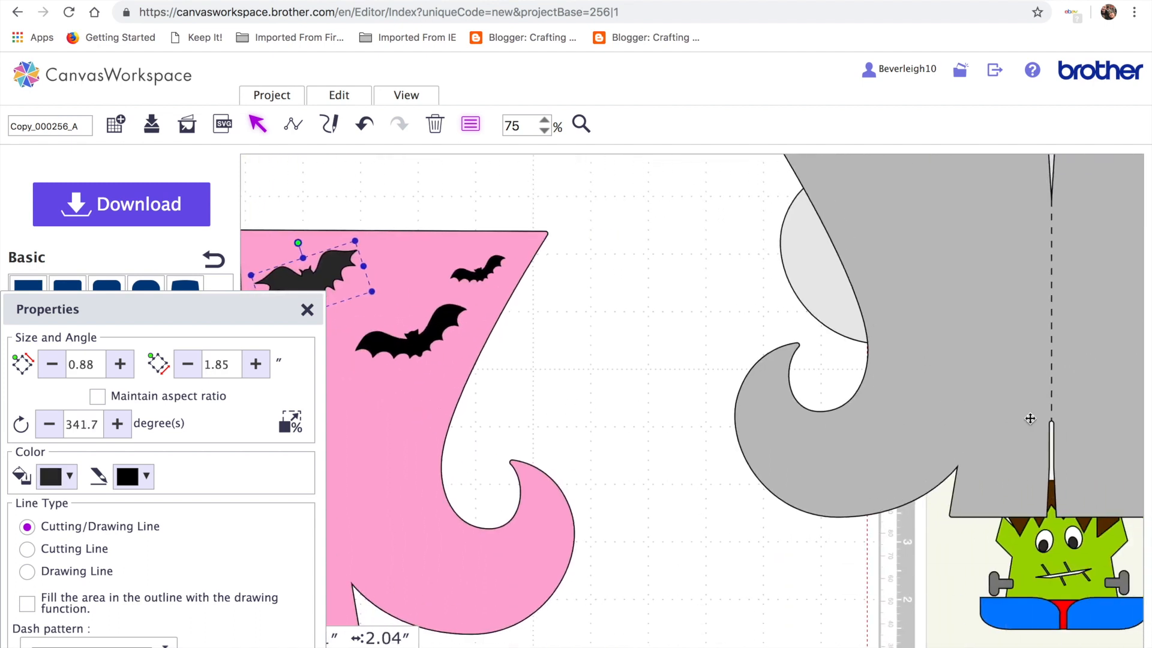
scroll(1021, 418, up, 4)
scroll(1021, 418, up, 1)
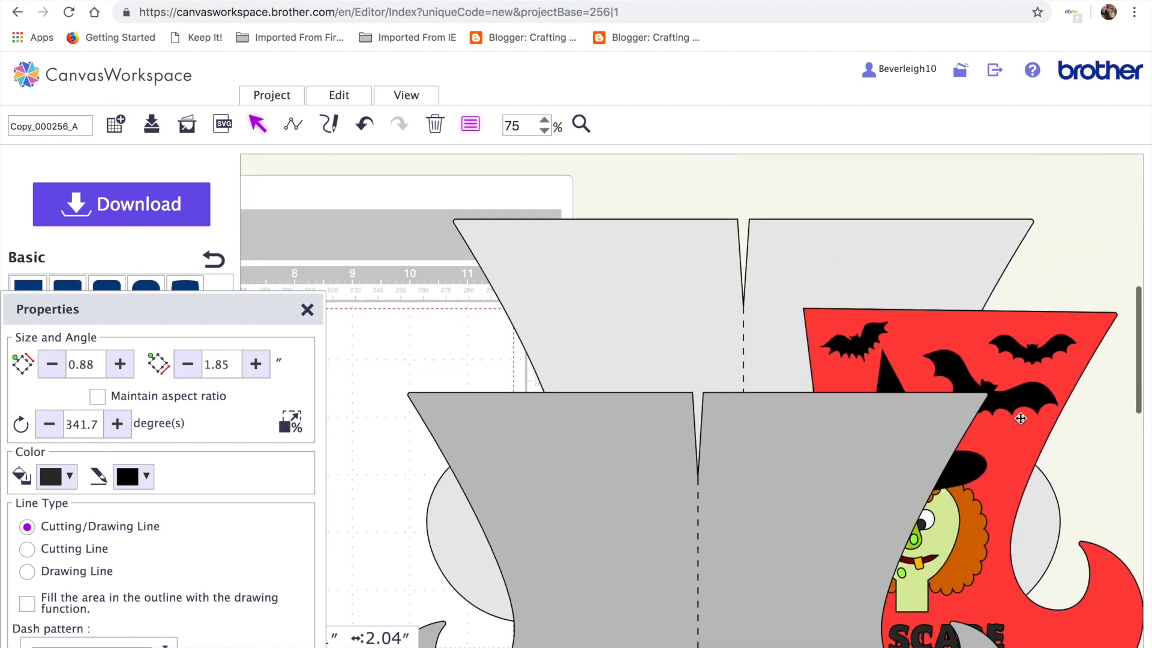
scroll(1020, 419, down, 3)
scroll(1021, 418, left, 9)
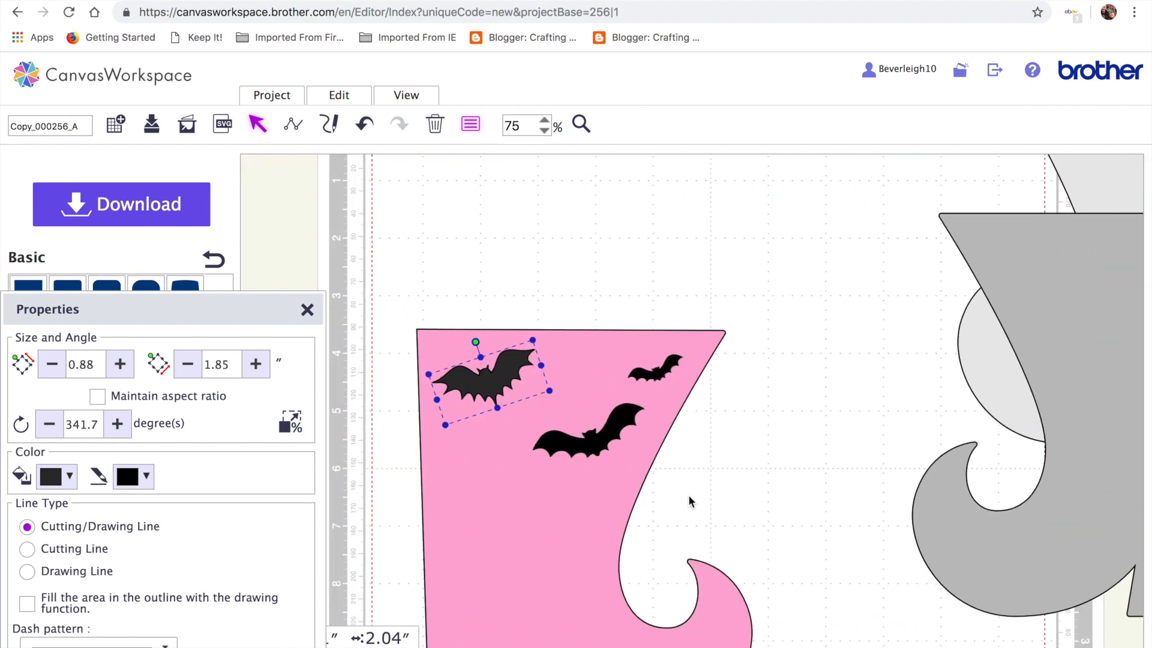
click(688, 491)
drag(510, 503, 495, 309)
drag(650, 373, 626, 279)
drag(602, 455, 594, 383)
Move the grey double boot off to the right of the pink boot
scroll(707, 296, up, 5)
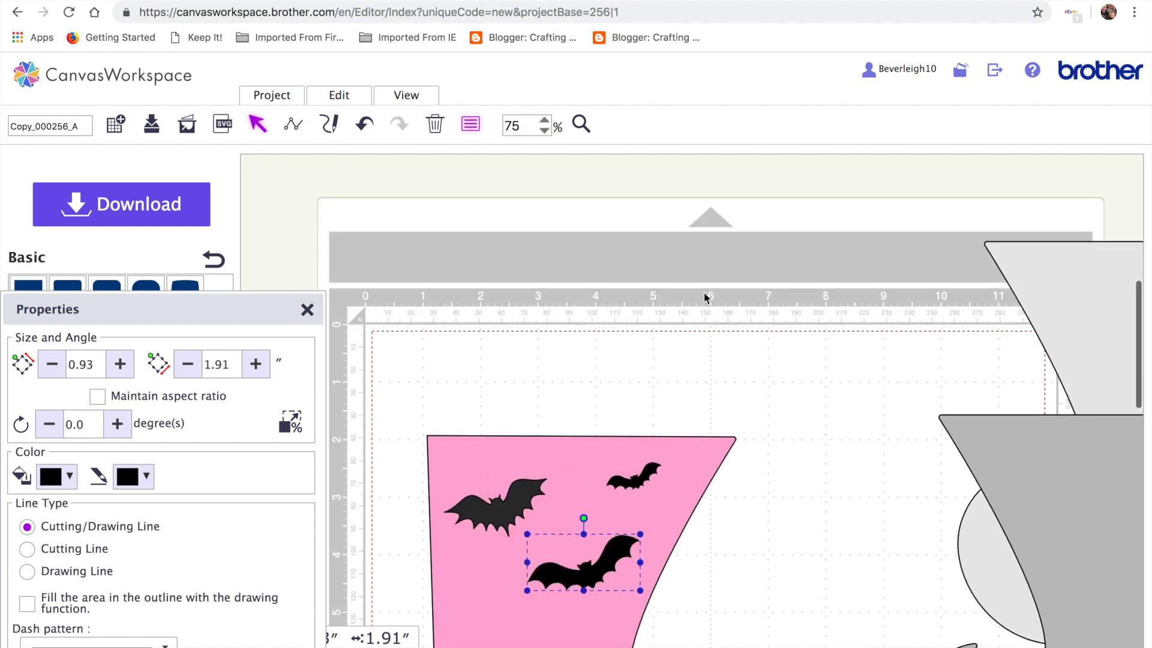
scroll(815, 302, right, 10)
scroll(971, 473, down, 4)
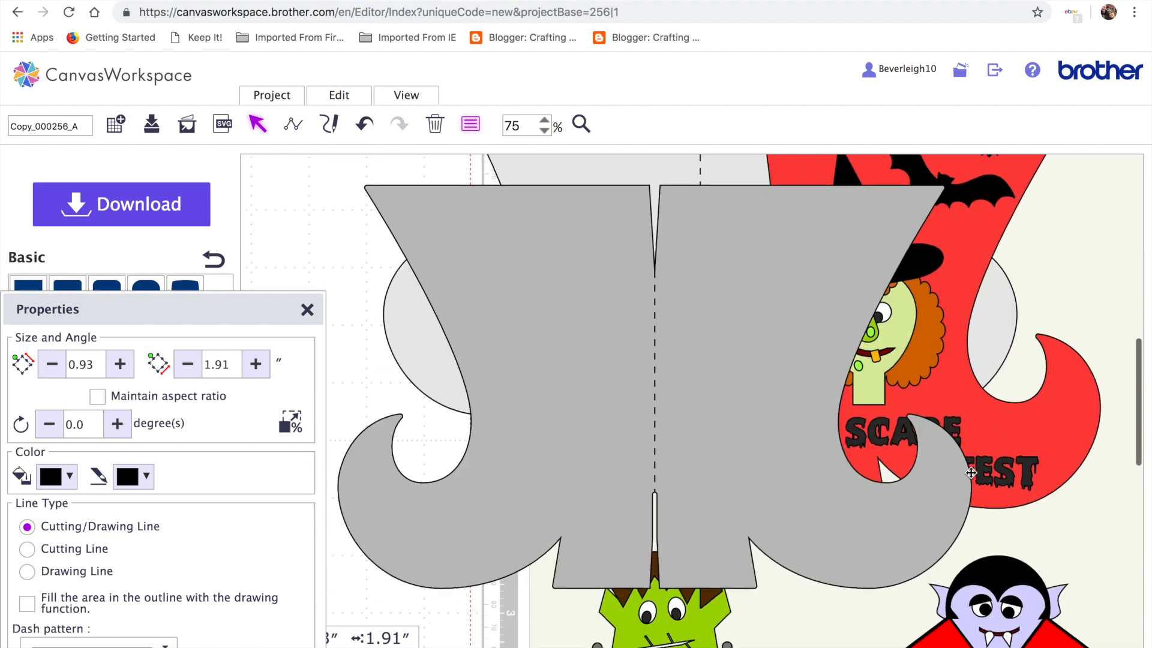
drag(864, 560, 807, 562)
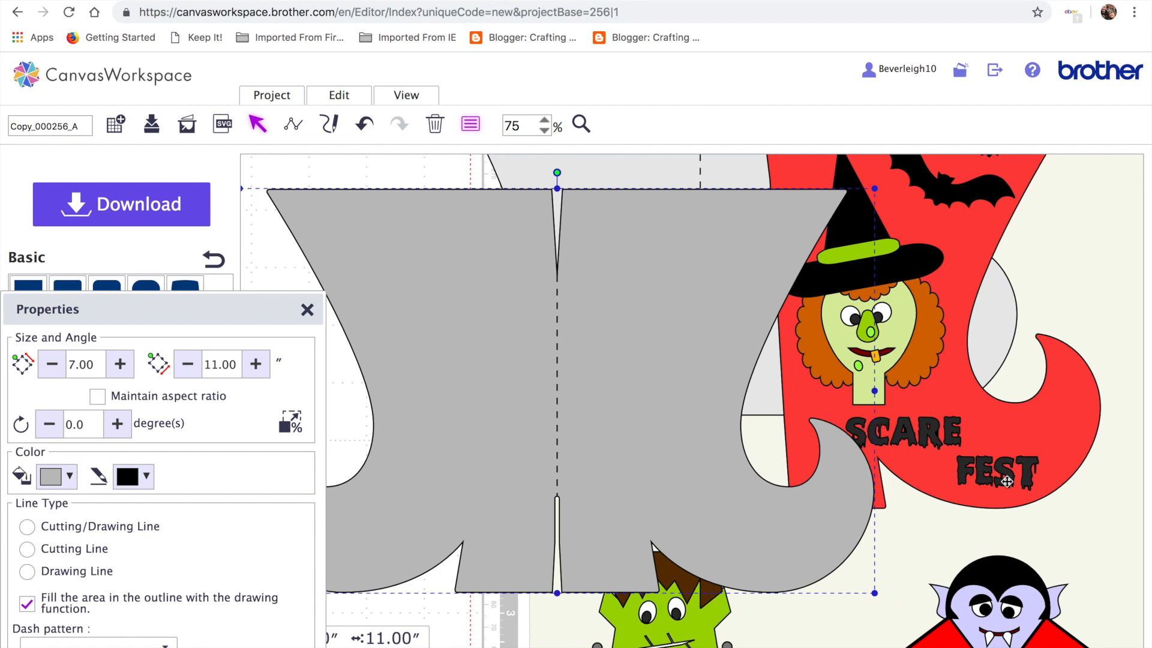
drag(698, 447, 898, 443)
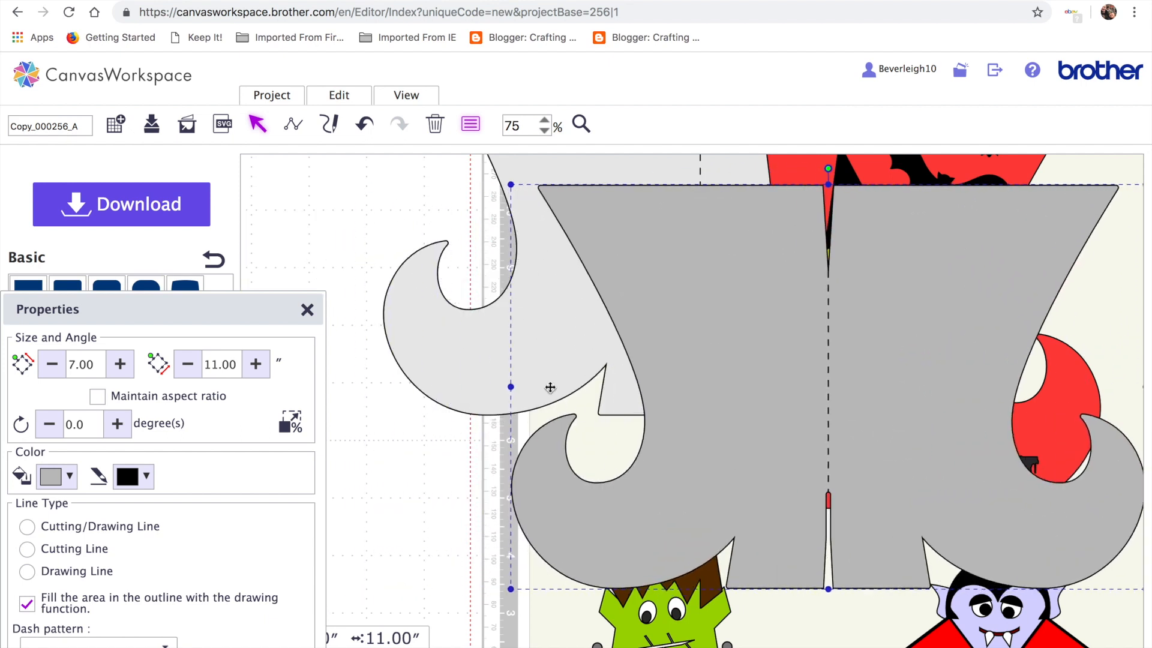
scroll(549, 386, left, 10)
scroll(550, 391, left, 3)
scroll(550, 391, up, 4)
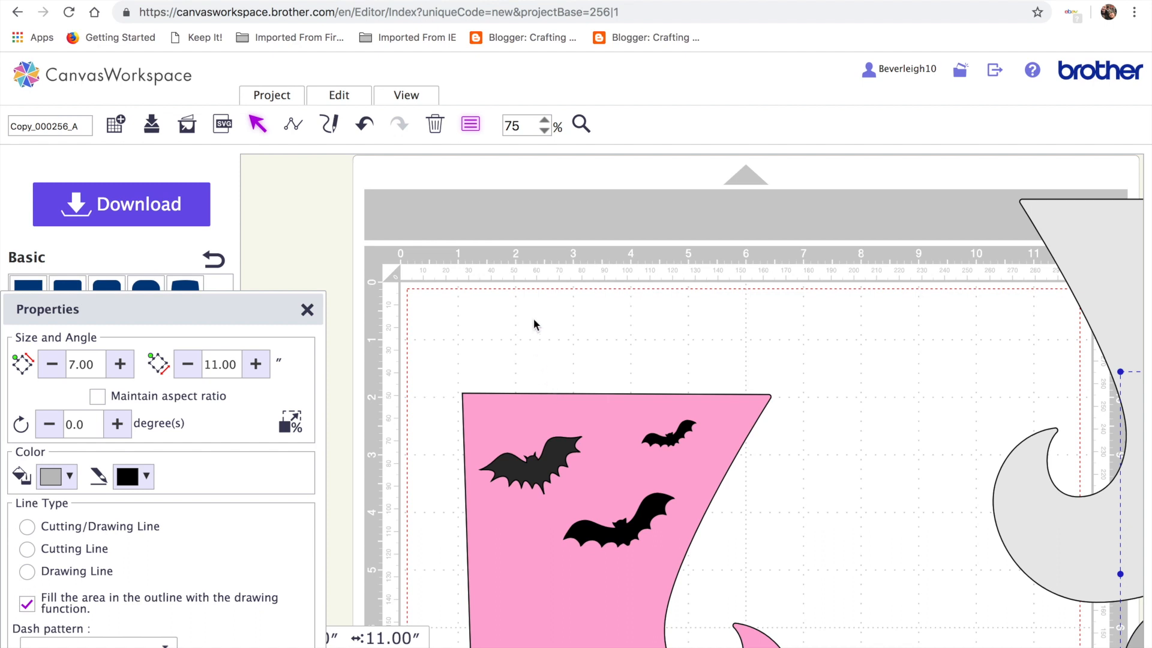
In a new browser tab, search Google for 'DAFONT' and open the DaFont website
key(super+t)
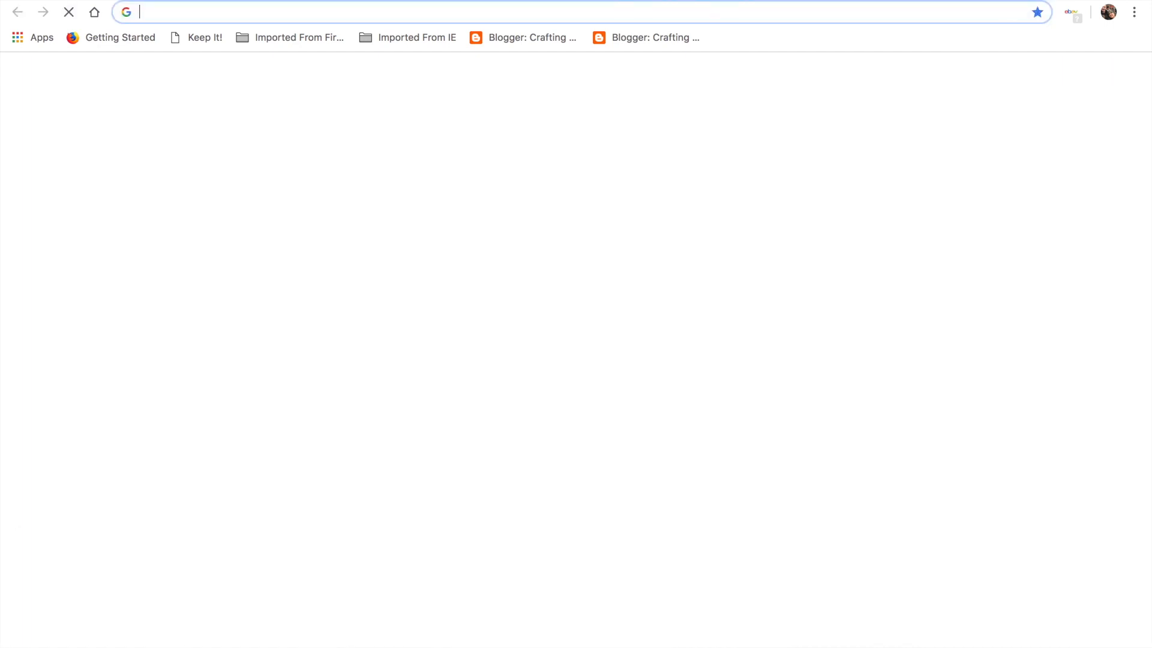
click(497, 350)
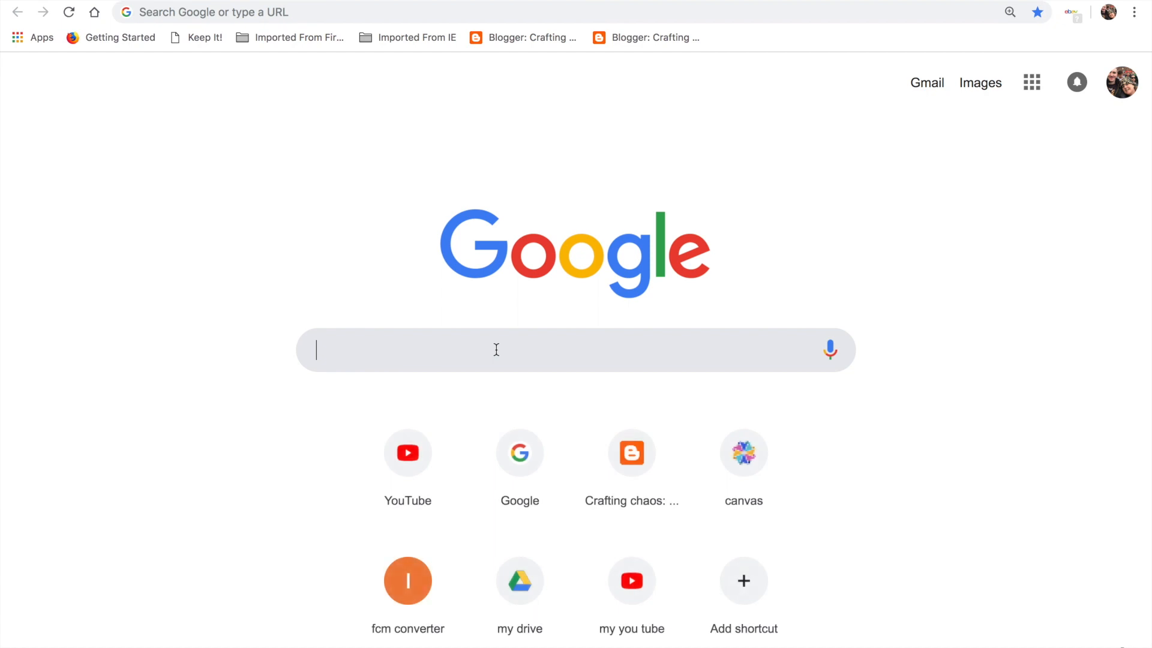
text(DAFONT)
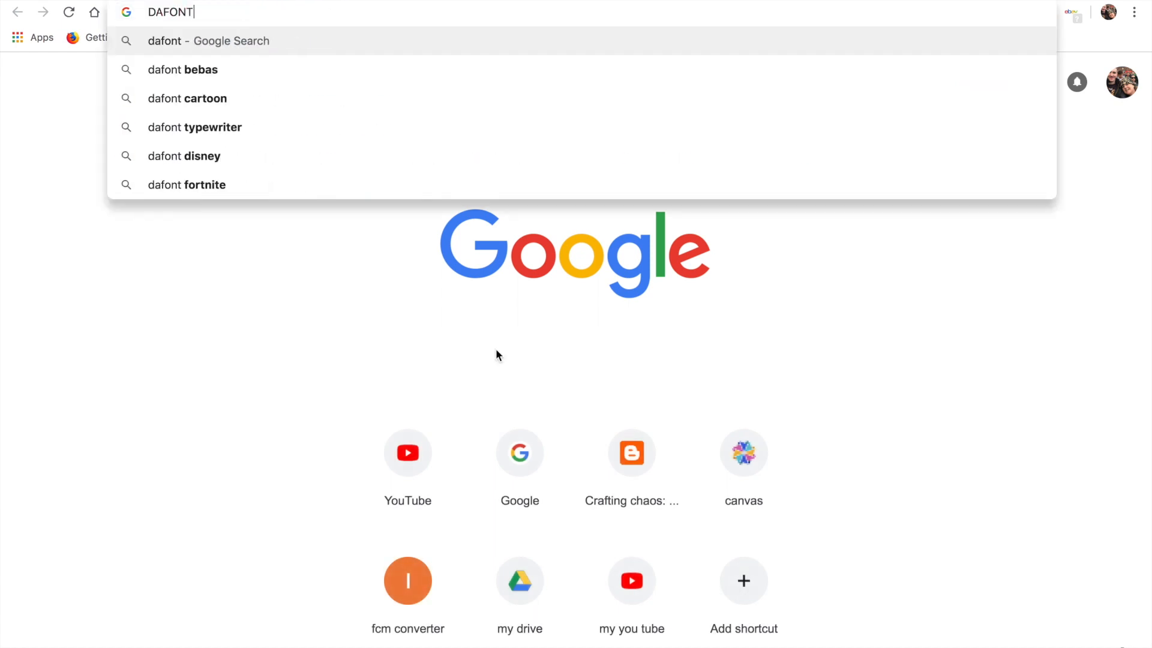
key(Return)
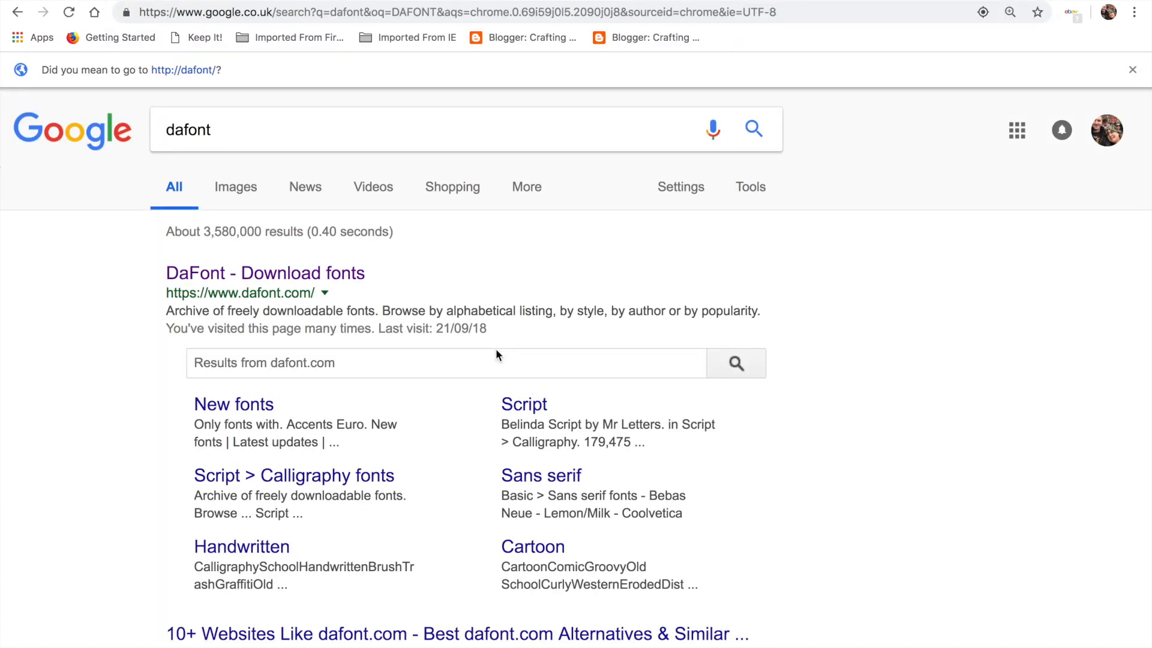
click(332, 279)
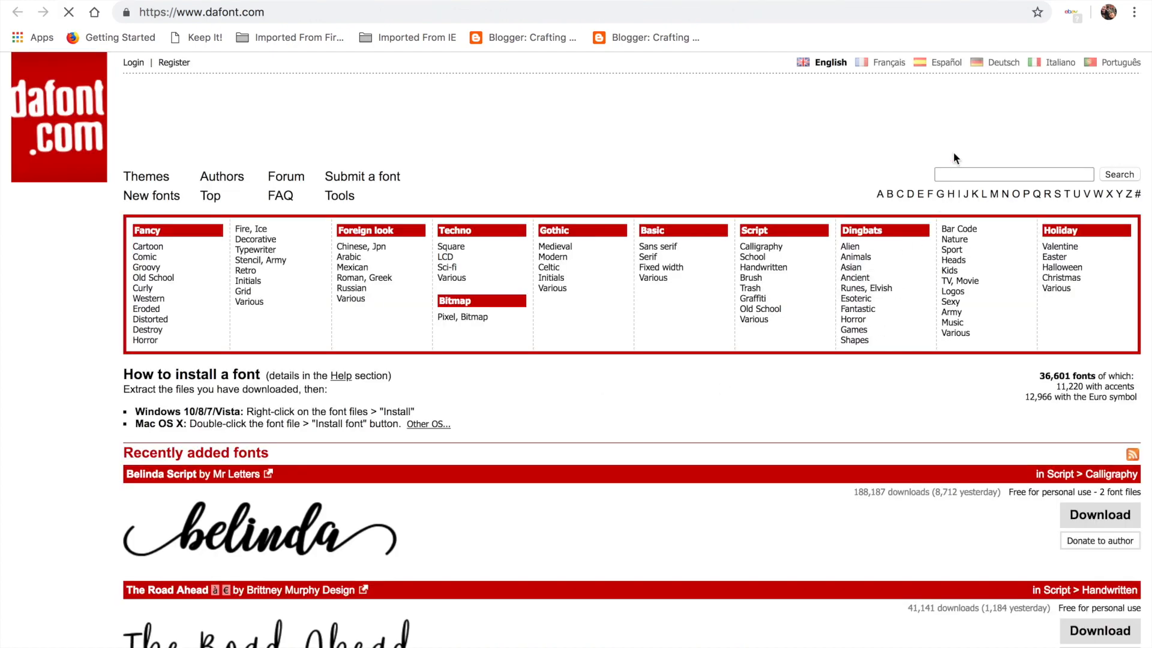
Search DaFont for 'HALLOWEEN' and download the Scary Halloween font
click(950, 174)
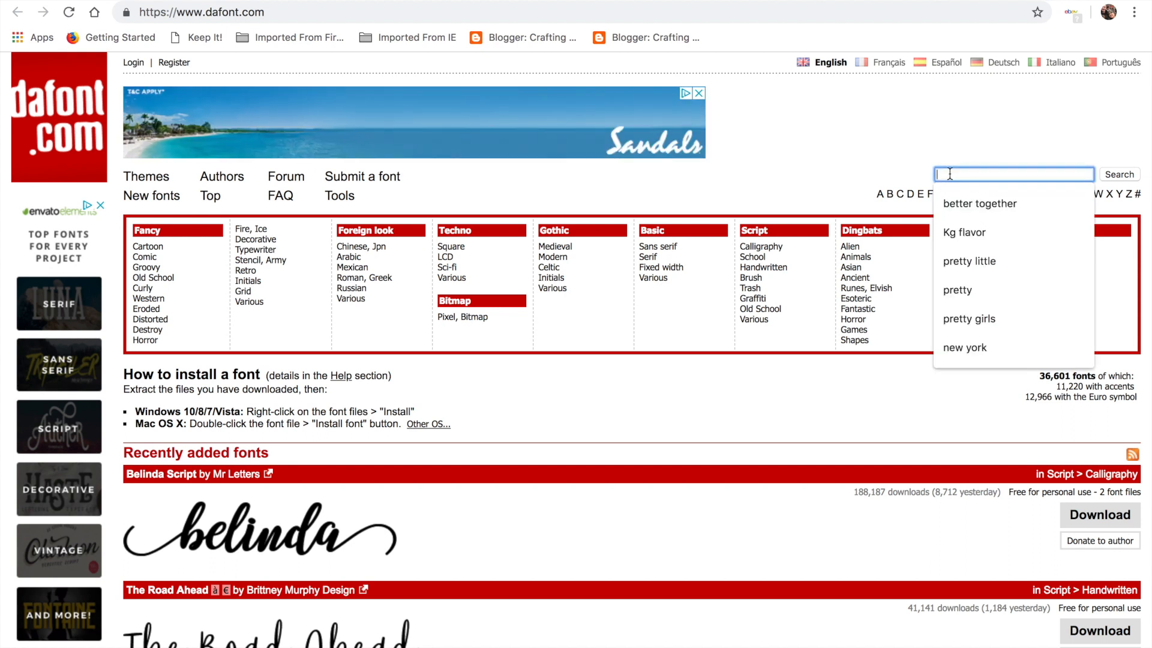
text(HALLOWEEN)
key(Return)
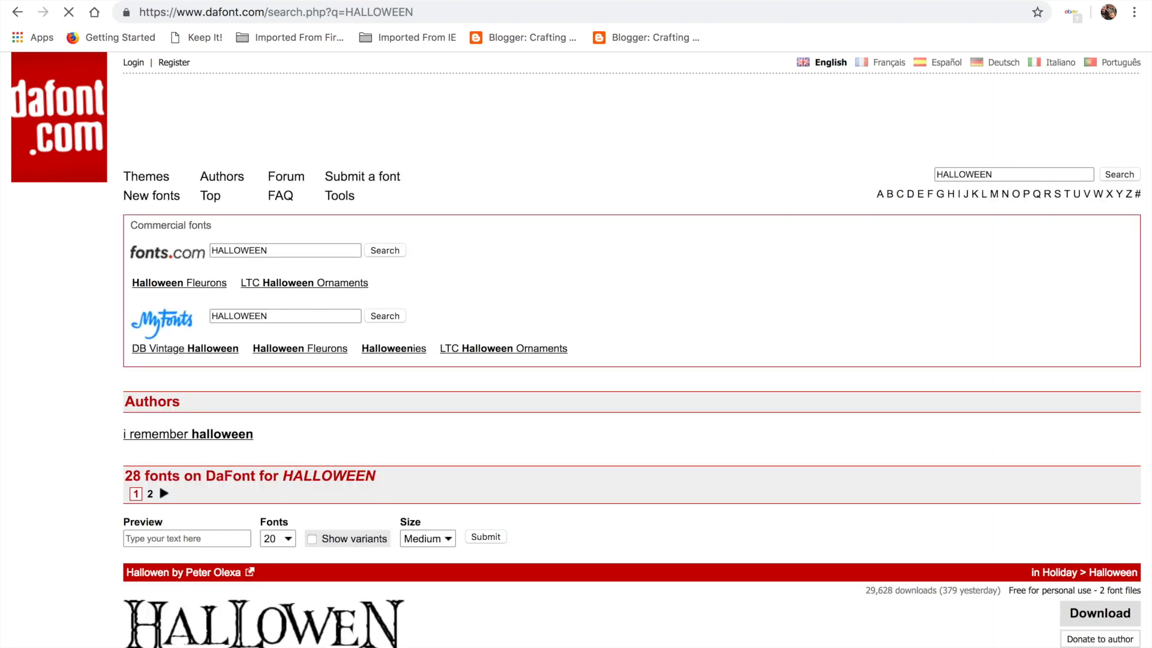
scroll(986, 296, down, 12)
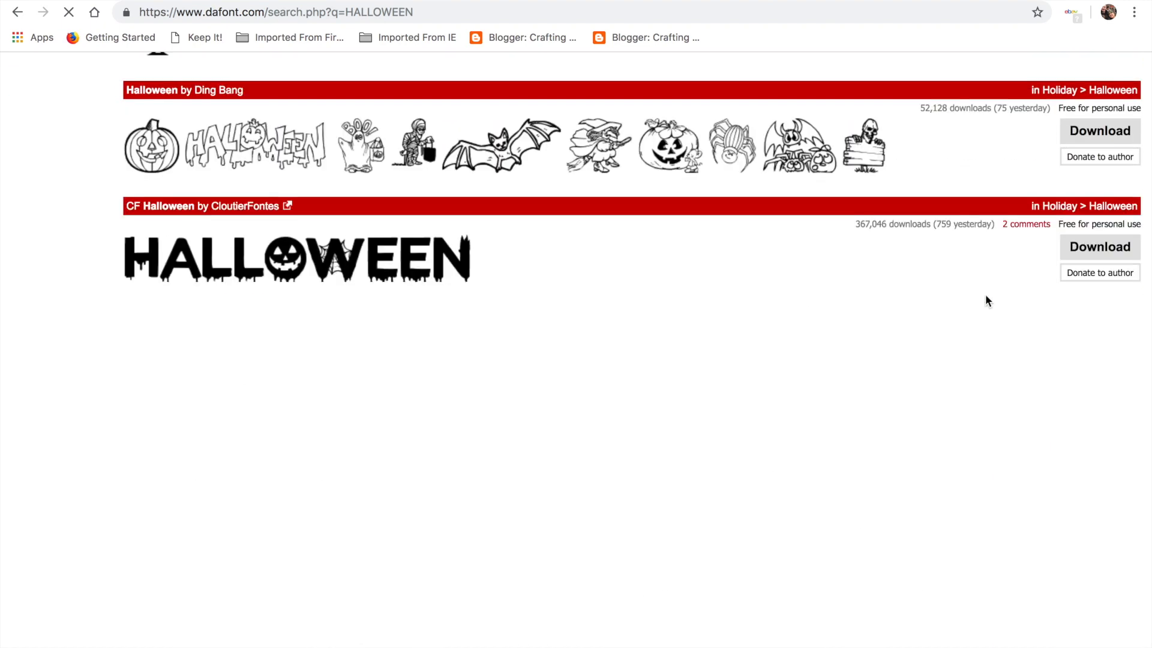
scroll(985, 294, down, 14)
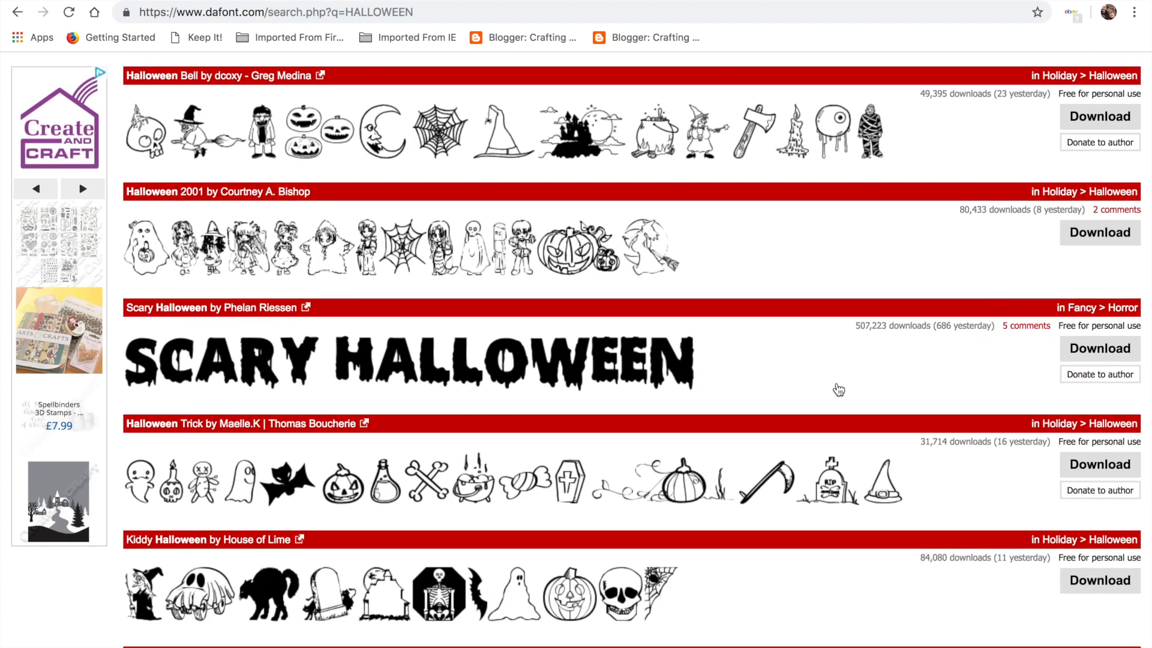
click(1083, 350)
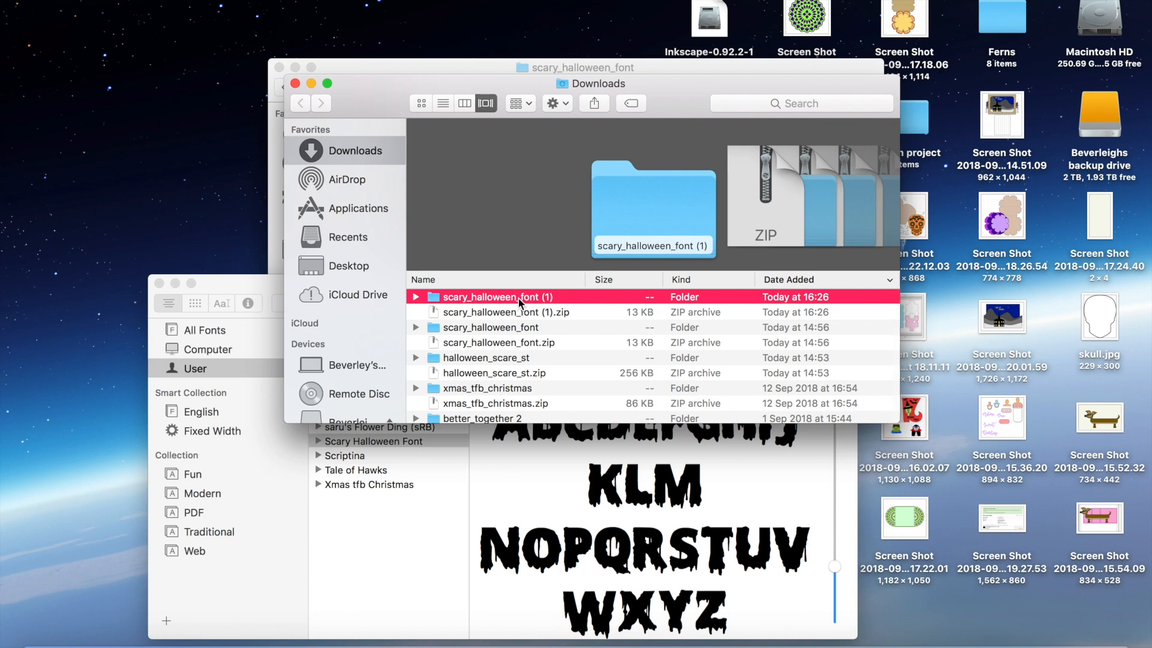
Preview Scary Halloween Font.ttf from the scary_halloween_font folder, then close it and minimize Font Book
double_click(518, 298)
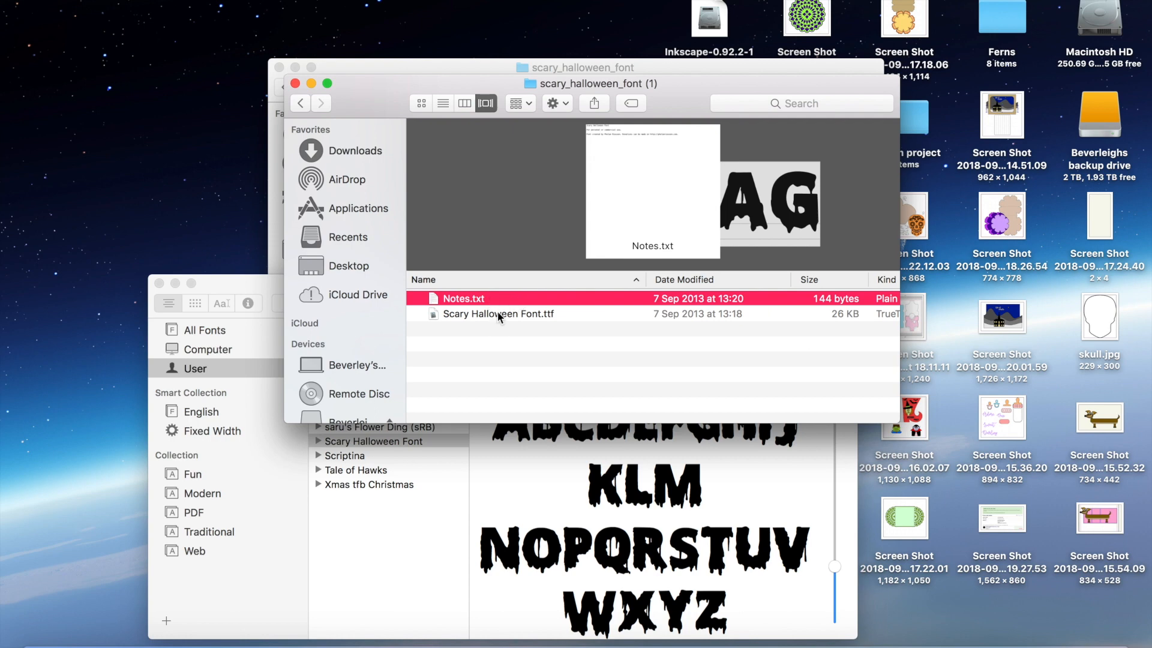
double_click(498, 312)
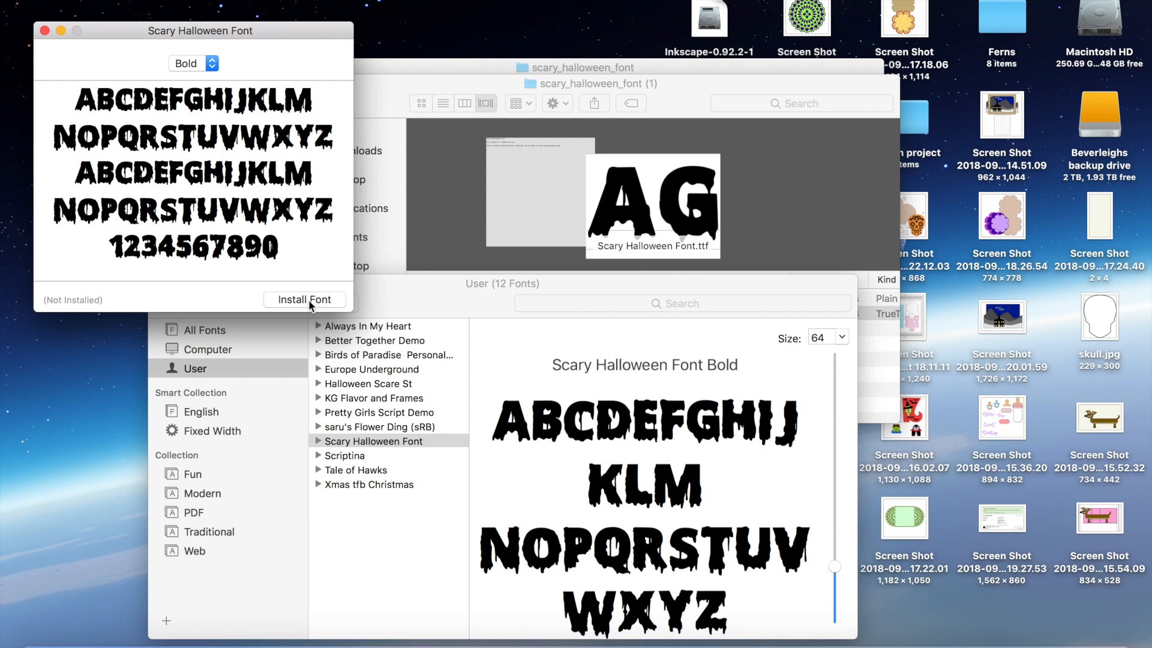
click(44, 30)
click(175, 284)
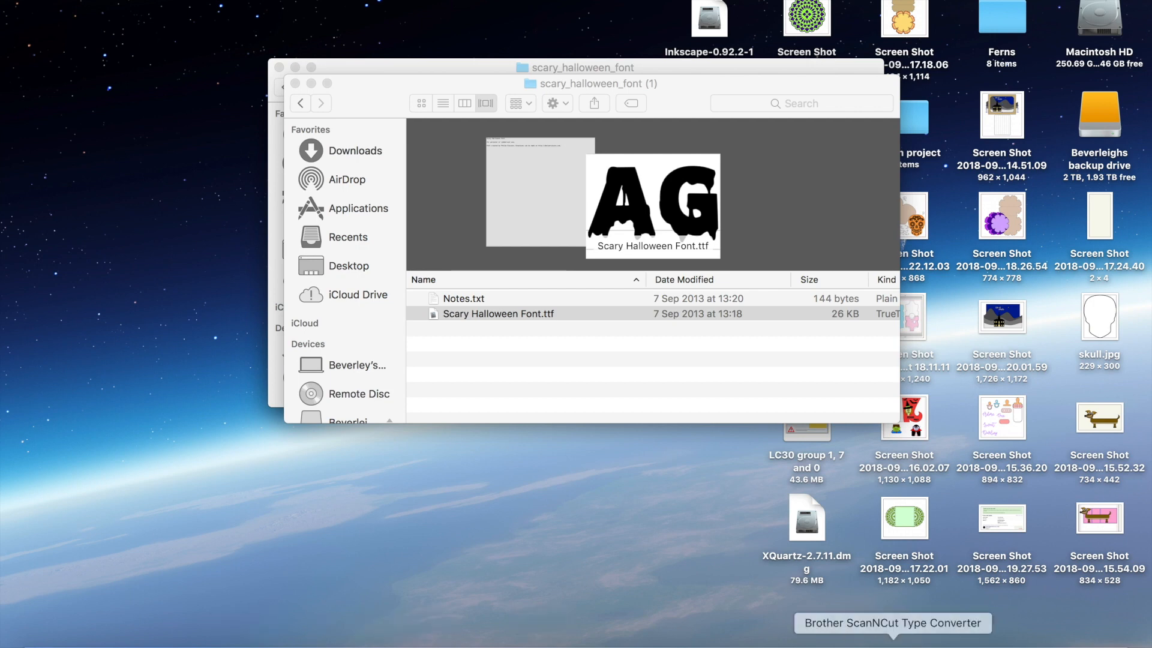
Replace the Type Converter text with 'scare fest' and preview its outline, 24.4 × 147.7 mm
click(893, 642)
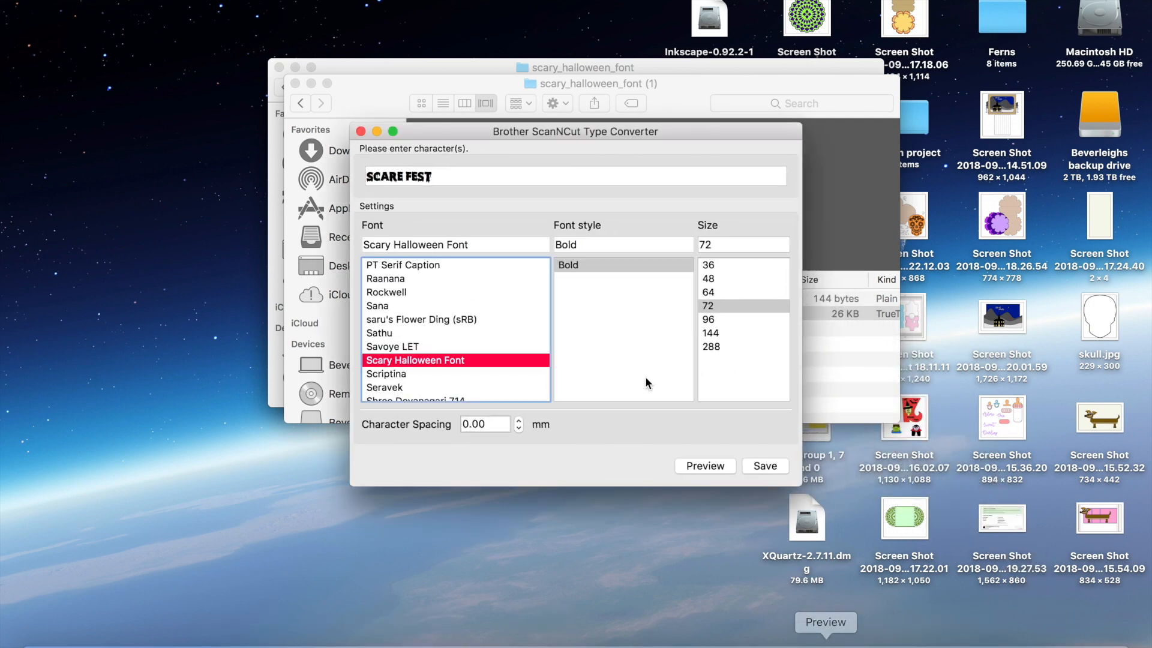
click(457, 180)
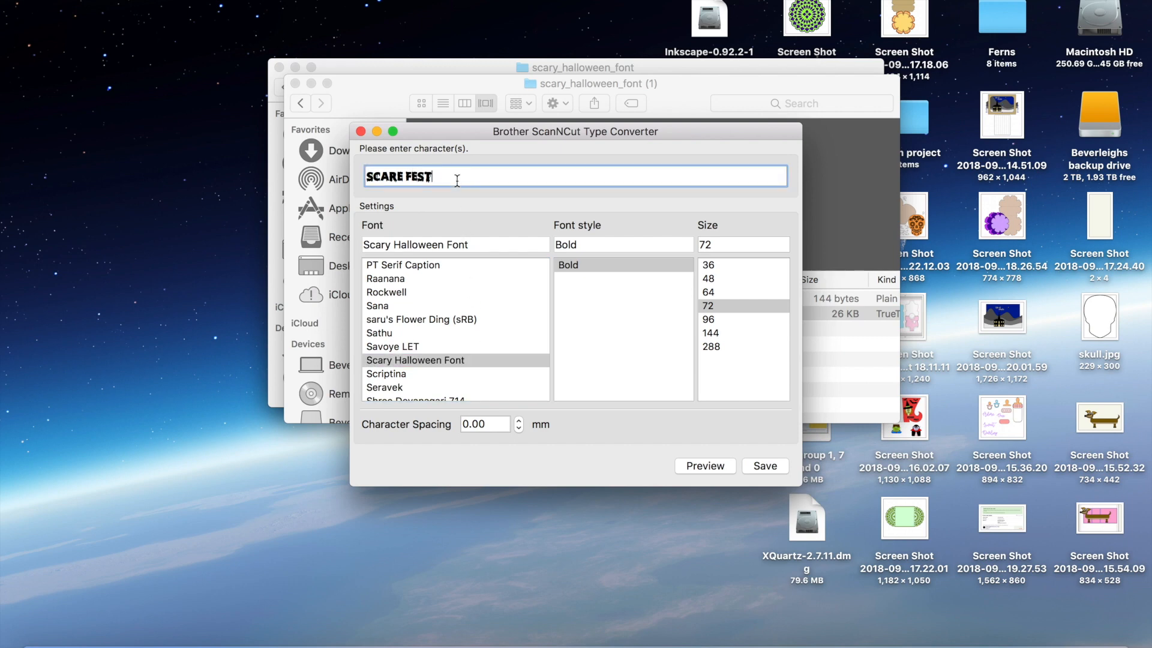
key(BackSpace)
key(BackSpace)
key(BackSpace)
key(BackSpace)
key(BackSpace)
key(BackSpace)
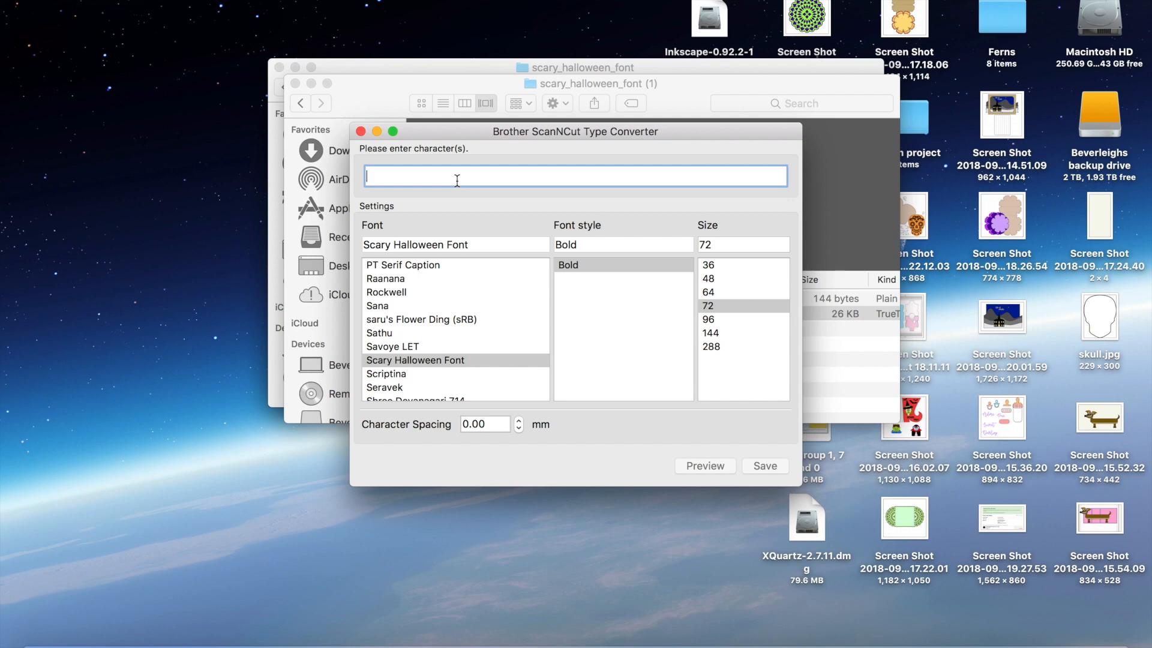
text(sca)
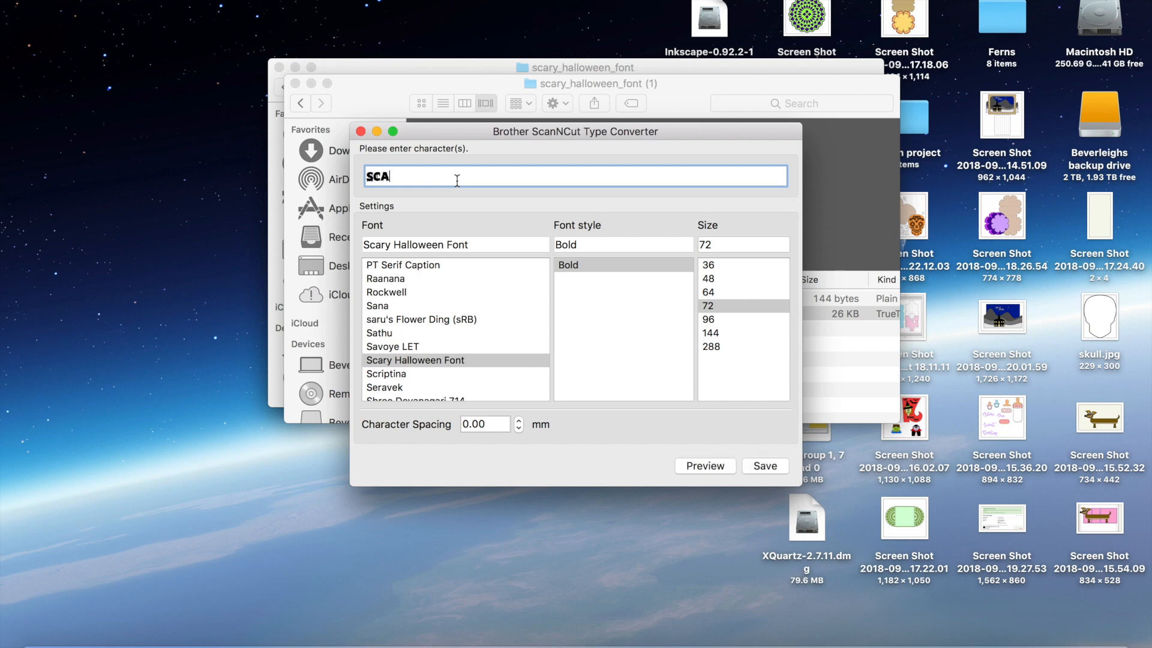
text(re fest)
click(711, 465)
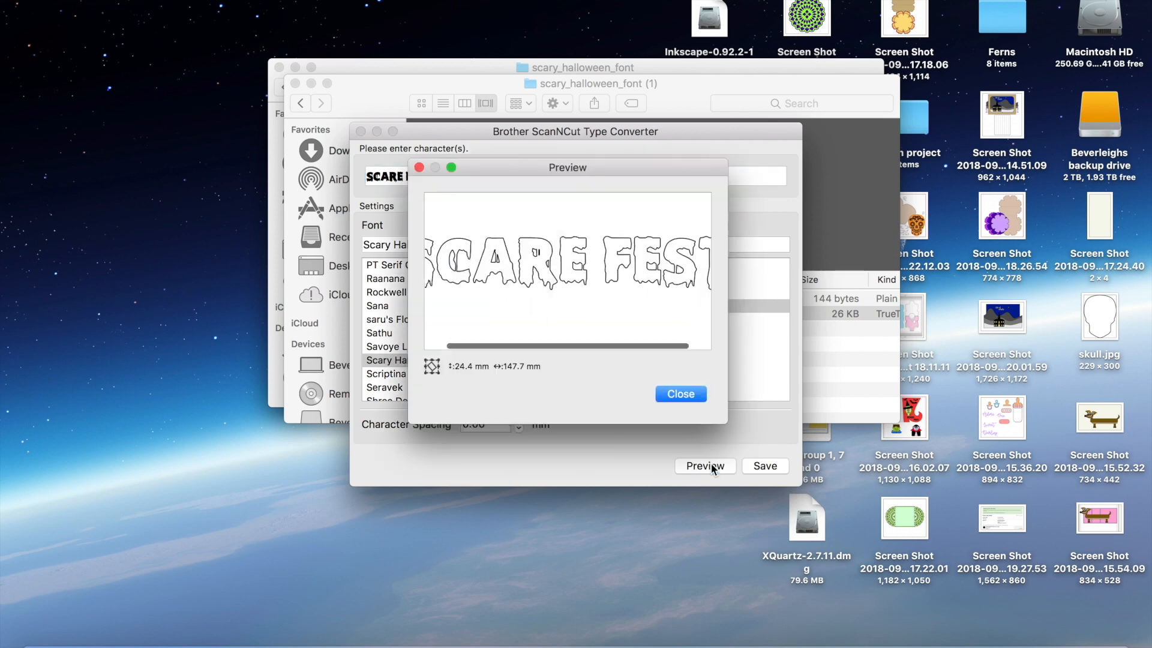
Close the outline preview and save the lettering as FEST in the FCM files folder
scroll(551, 317, left, 2)
scroll(551, 317, right, 3)
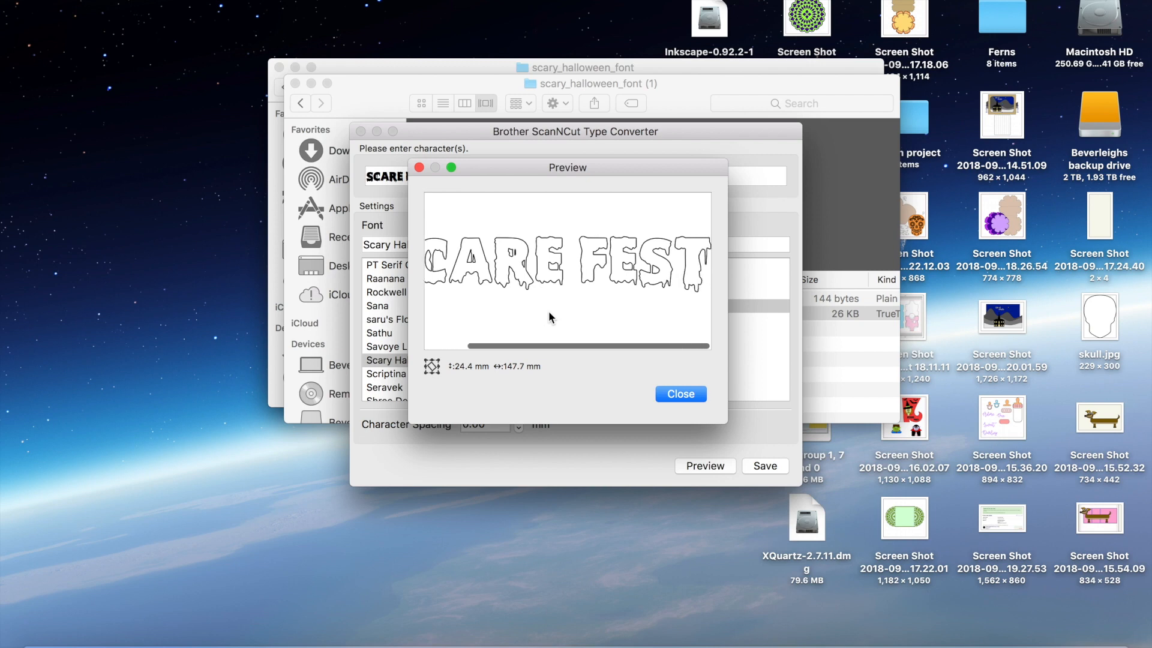
click(681, 393)
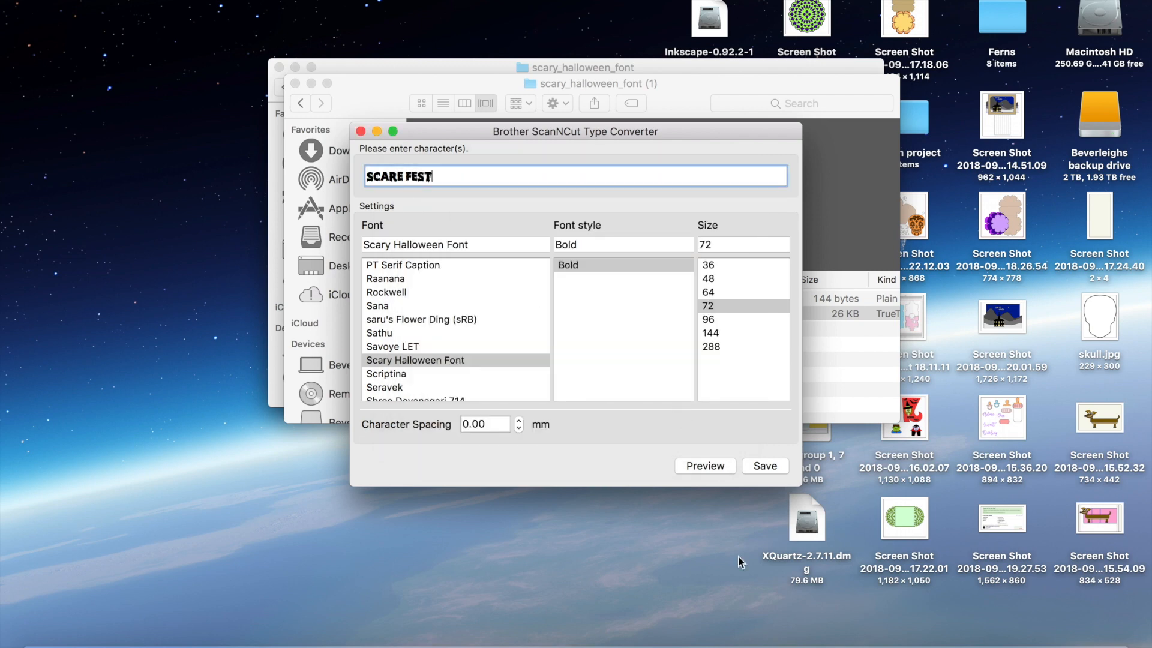
click(758, 464)
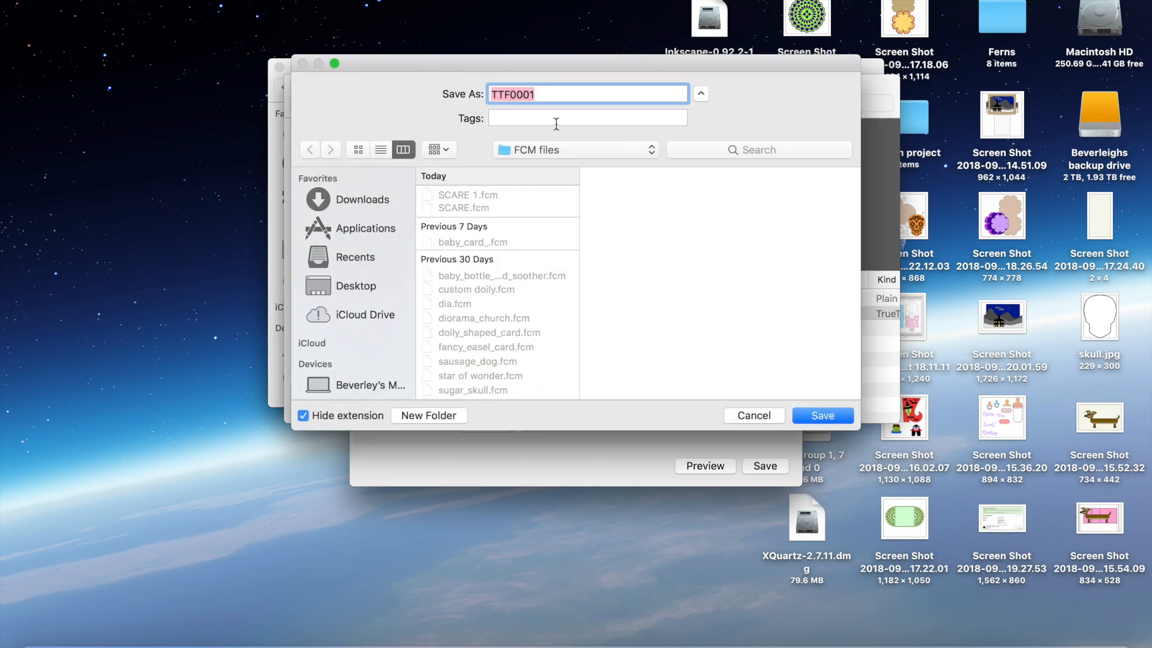
click(548, 95)
key(BackSpace)
key(BackSpace)
key(BackSpace)
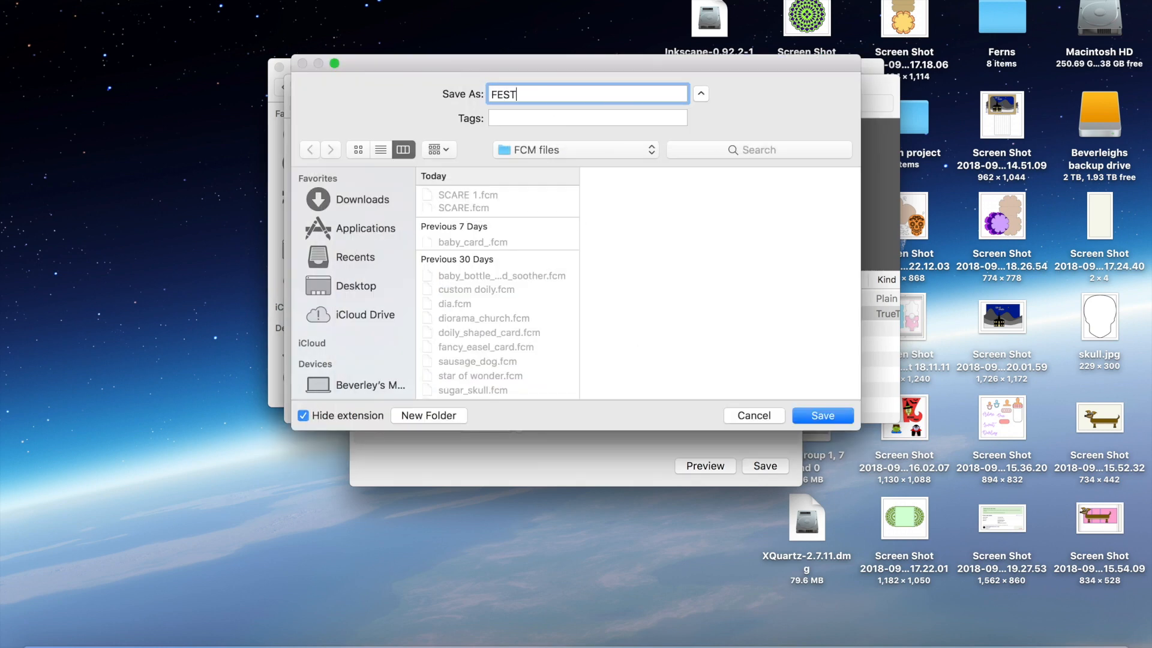
key(Return)
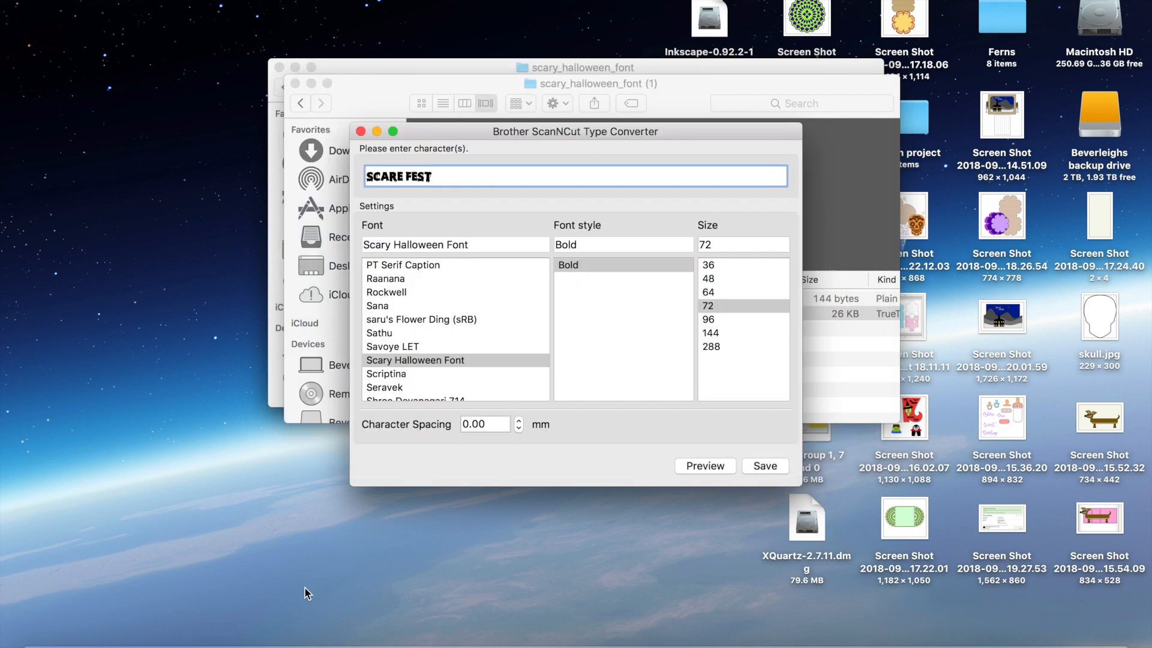
click(167, 644)
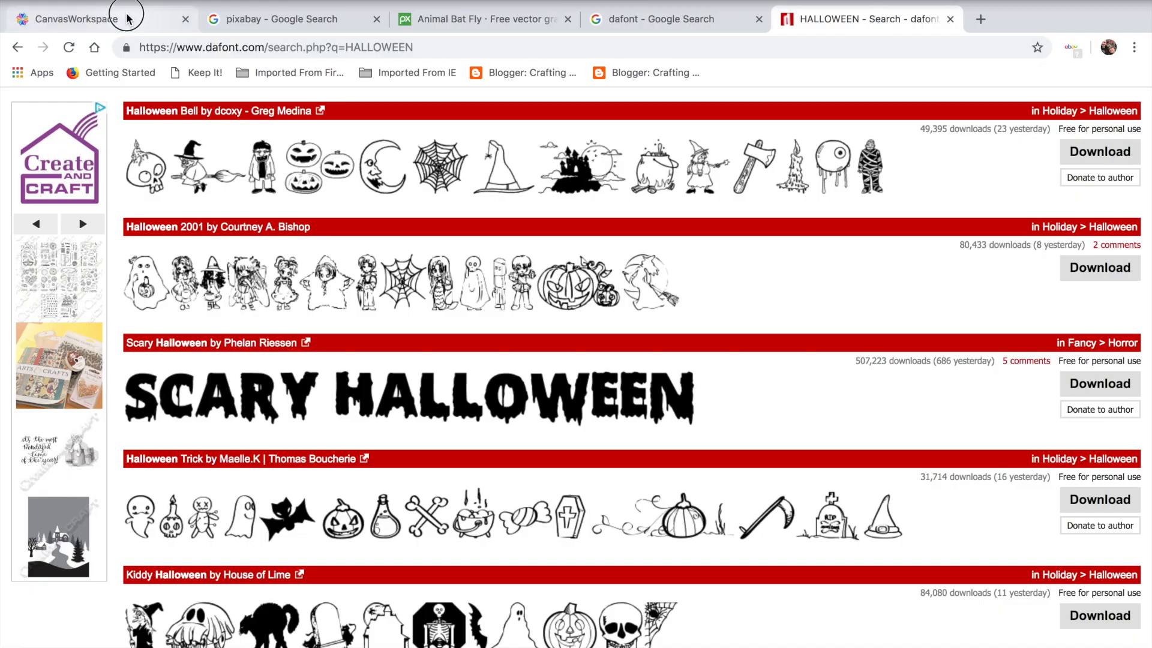
Rename the pink boot project to BOOT in CanvasWorkspace and save it
click(127, 18)
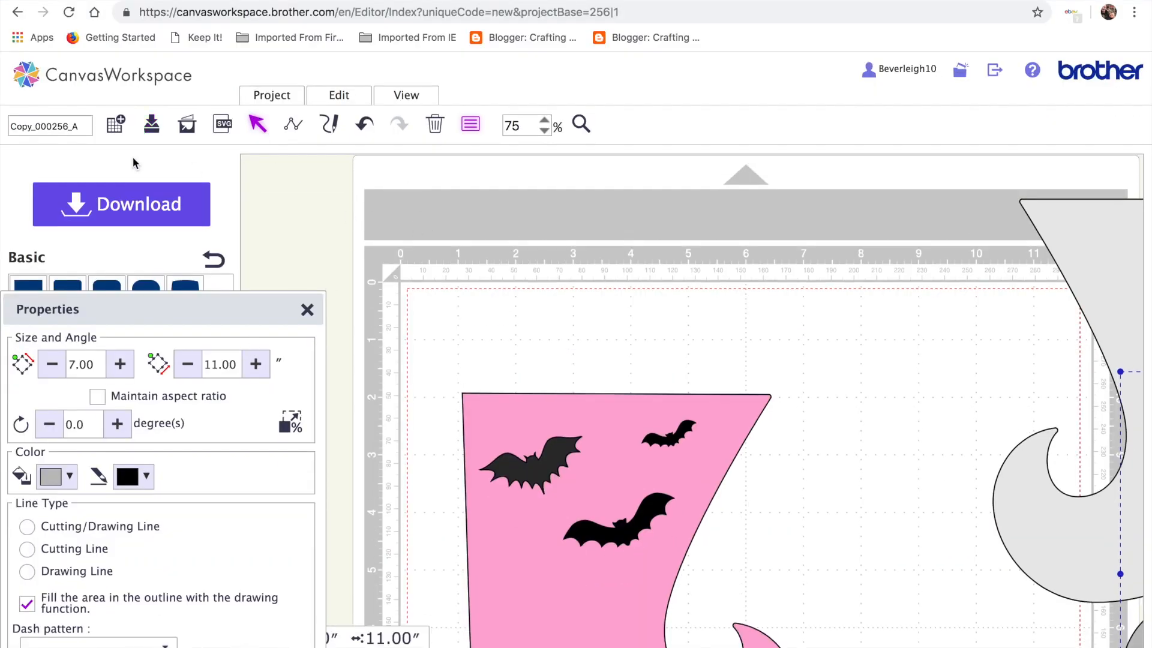
click(77, 120)
key(BackSpace)
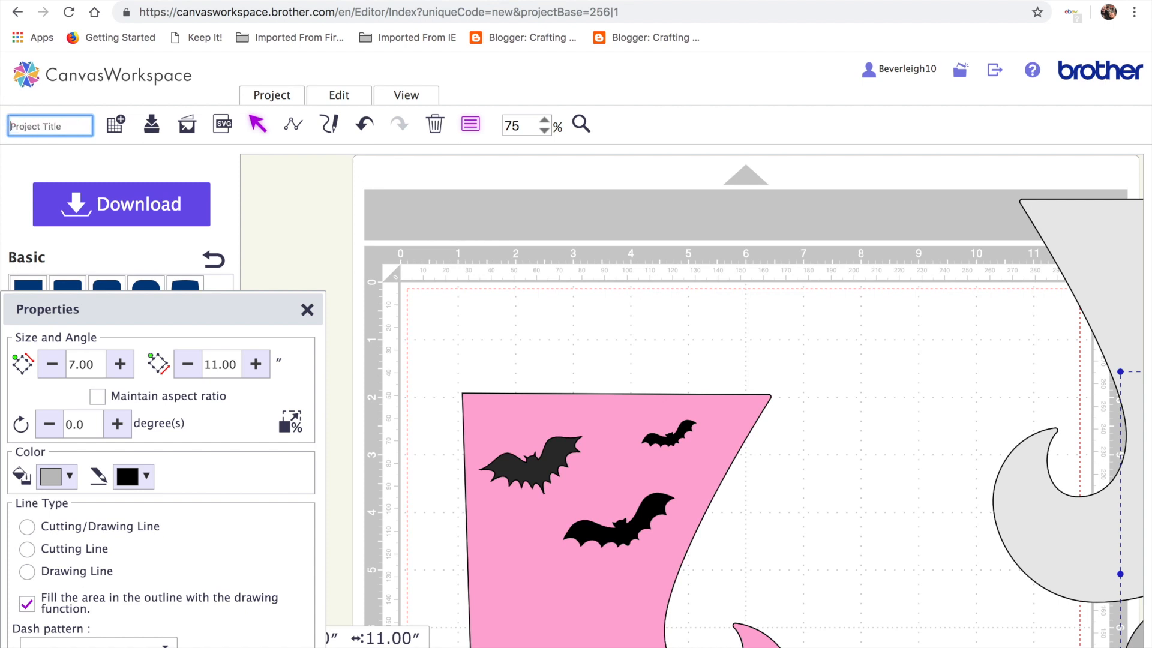
text(BOOT)
click(159, 128)
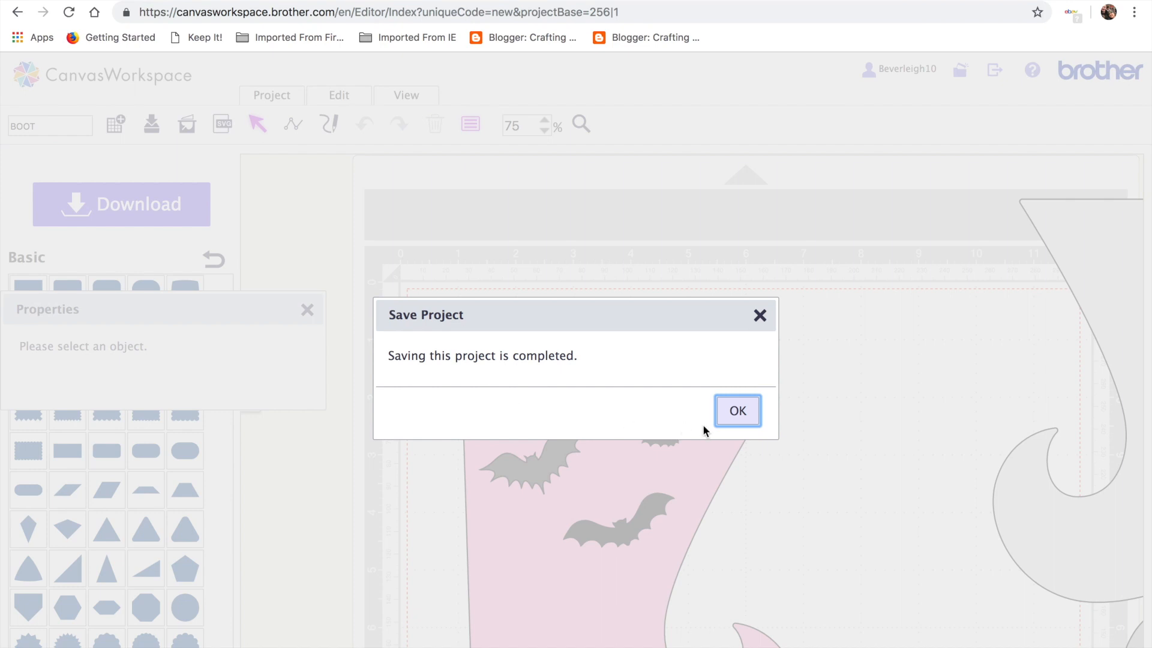
click(738, 411)
scroll(863, 414, down, 4)
scroll(820, 401, up, 5)
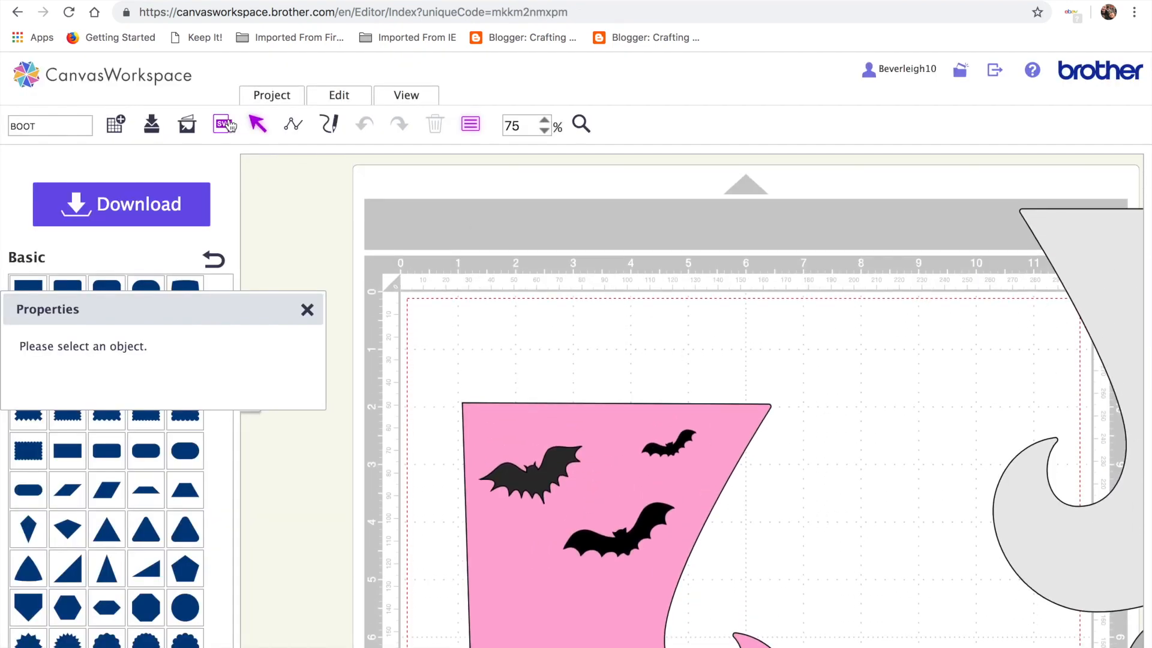
Import FEST.fcm from the FCM files folder and select all the SCARE FEST letters
click(223, 124)
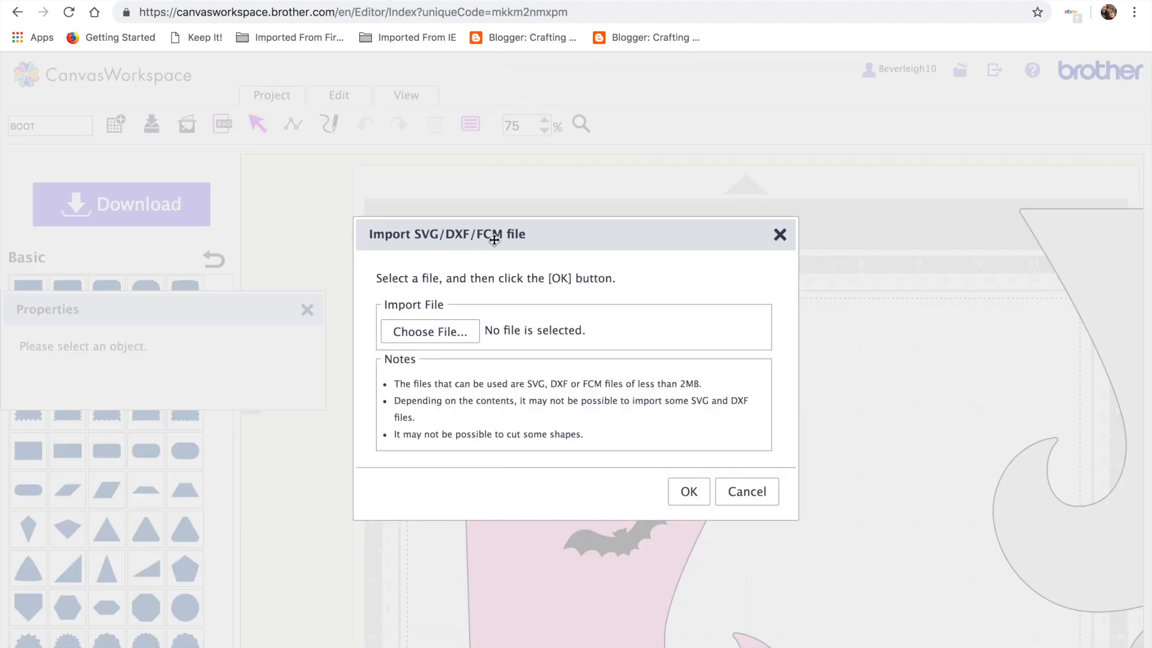
click(459, 338)
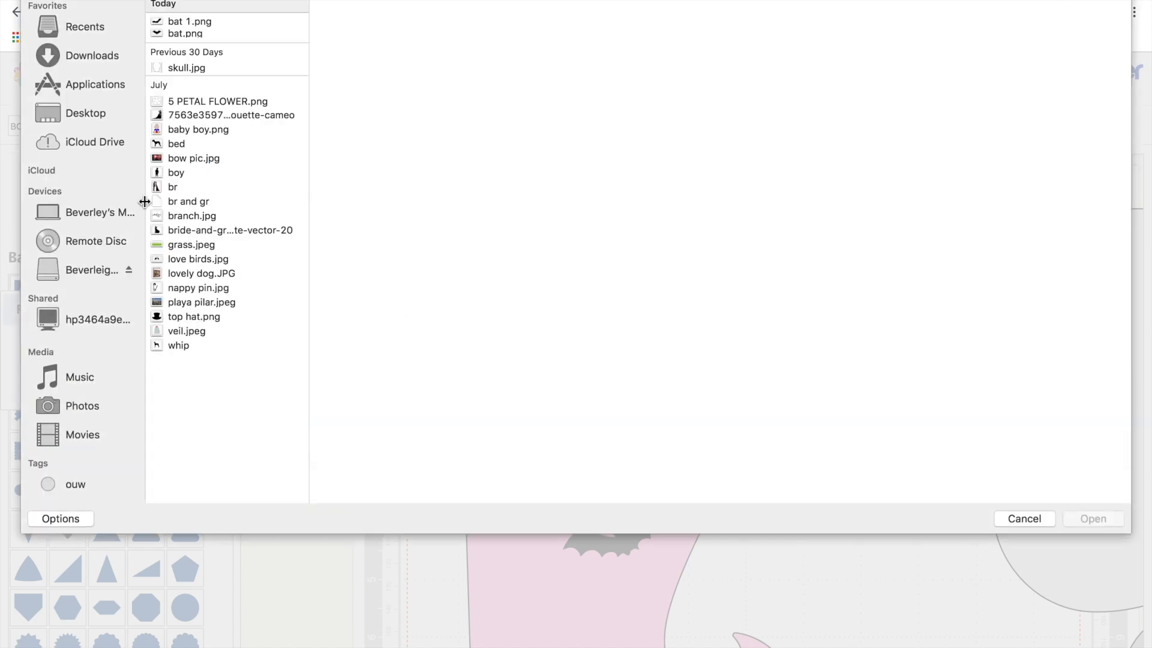
click(92, 269)
click(197, 120)
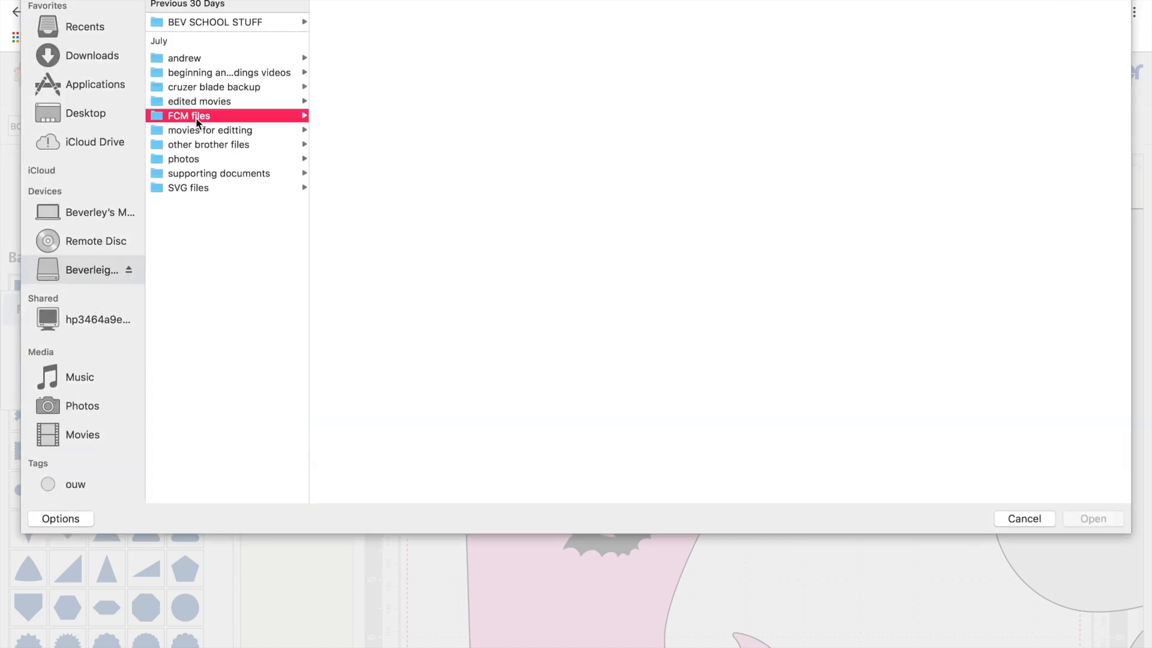
double_click(353, 22)
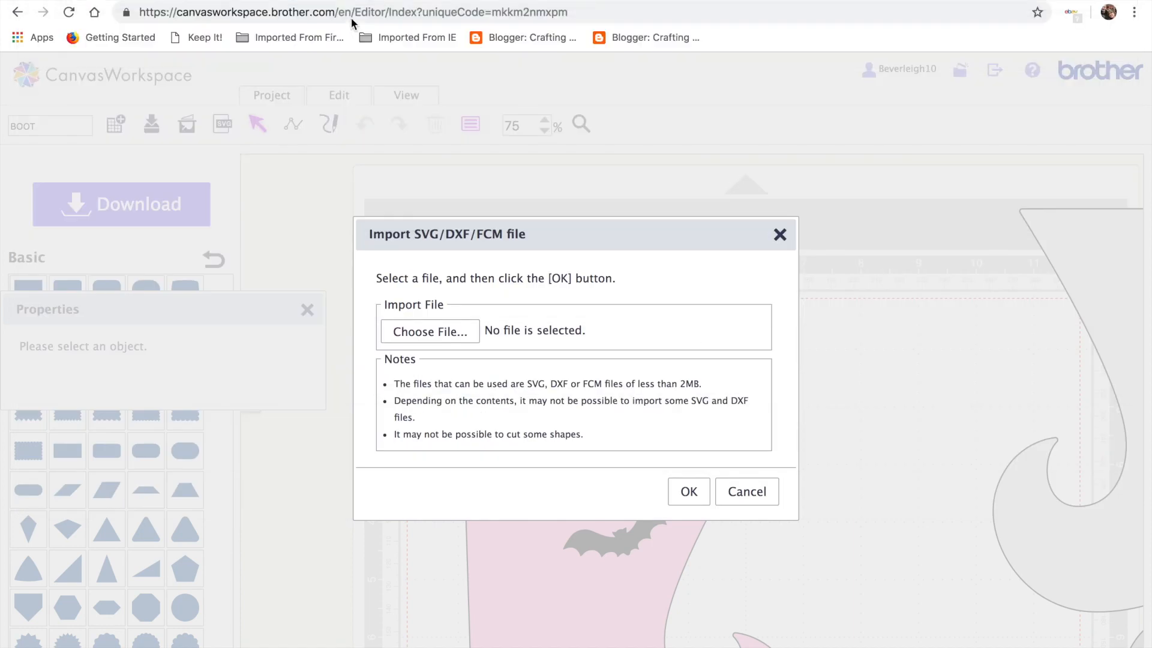
click(700, 495)
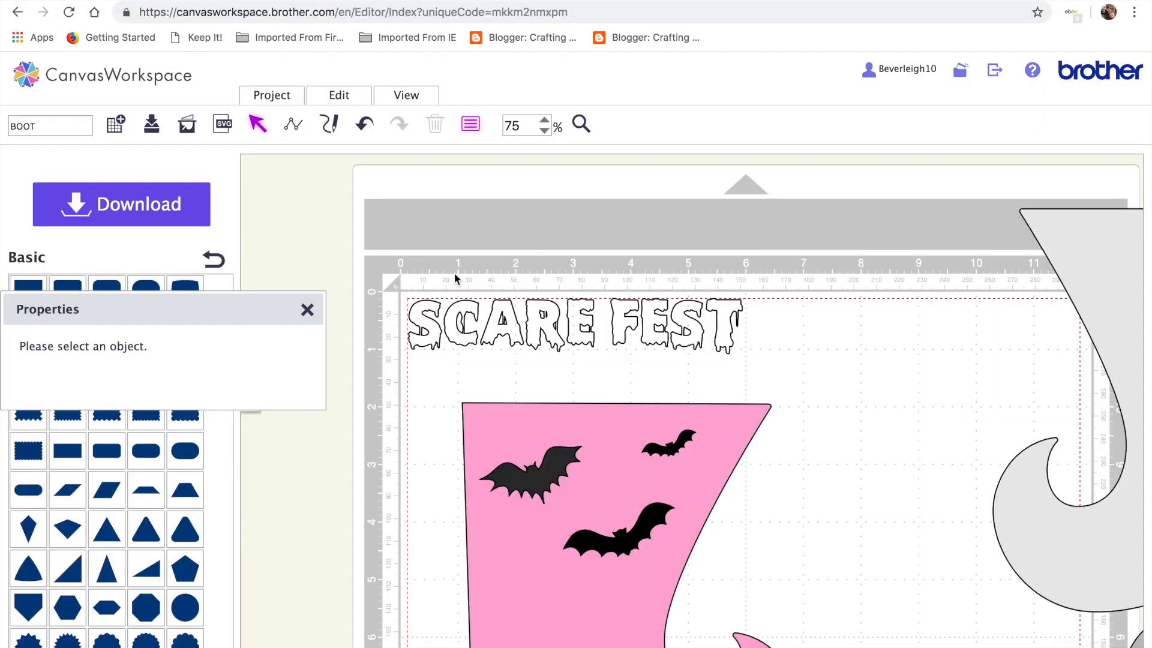
drag(391, 268, 765, 376)
Fill the SCARE FEST lettering red, deselect it, and zoom the mat to 150%
click(70, 362)
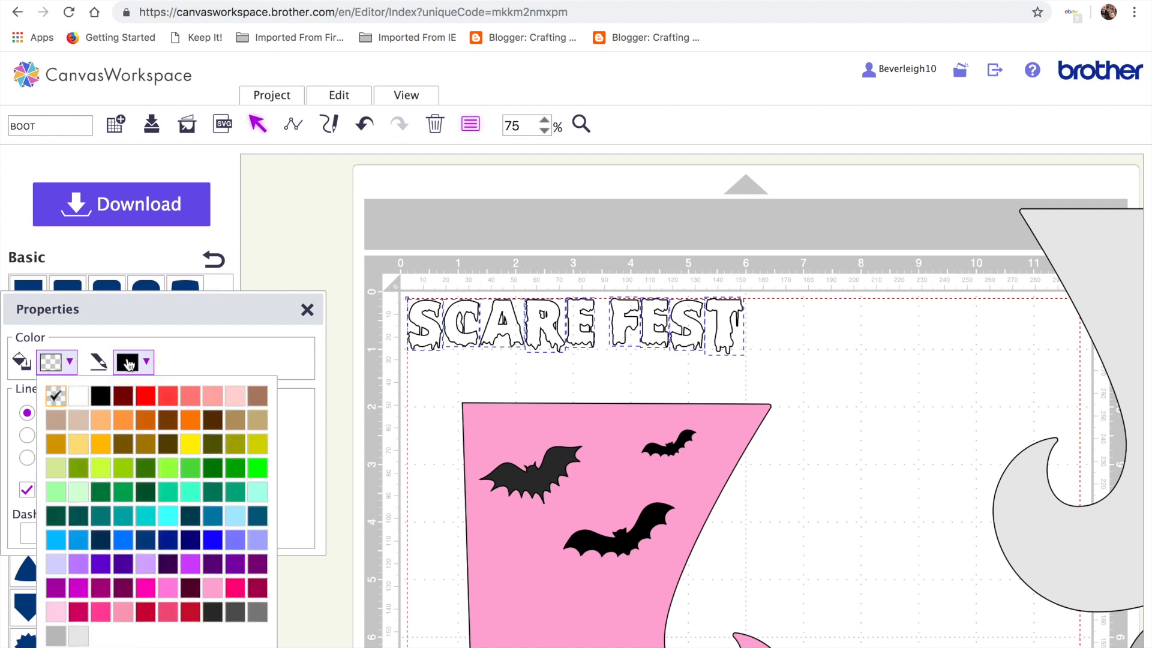
click(145, 396)
click(755, 367)
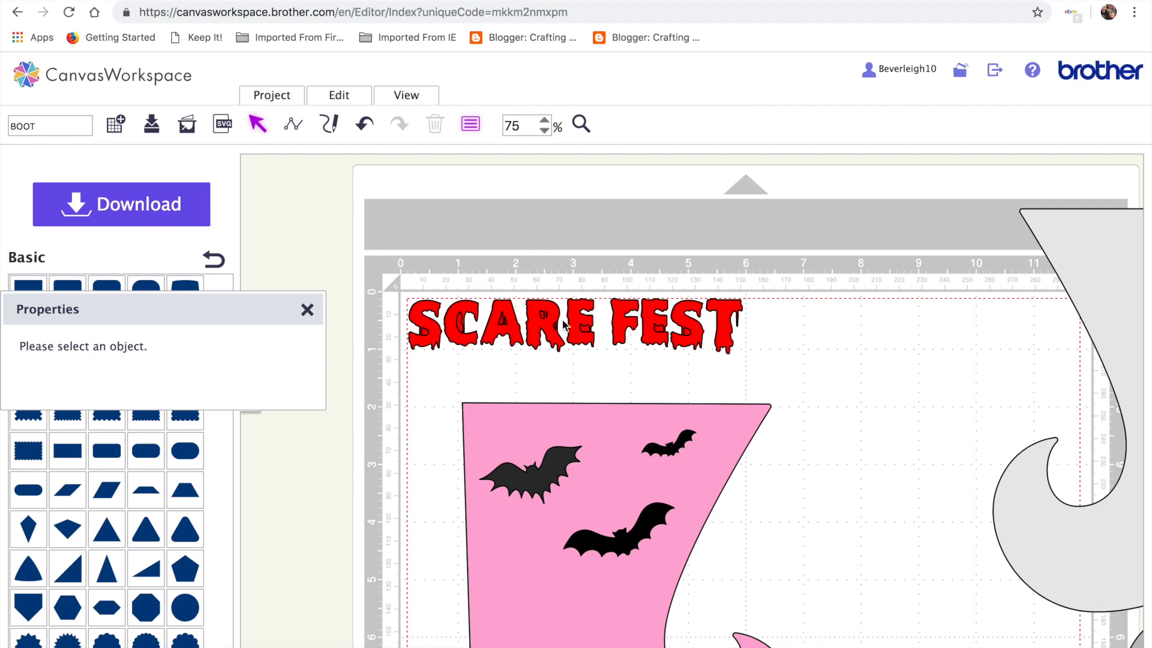
click(545, 120)
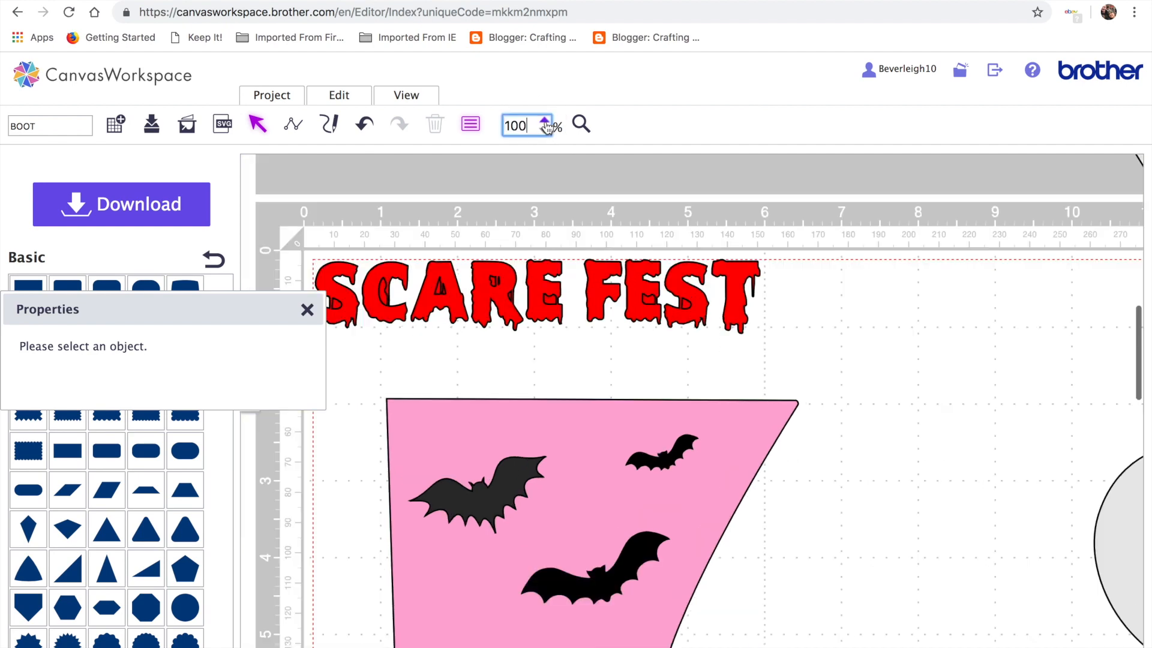
click(545, 120)
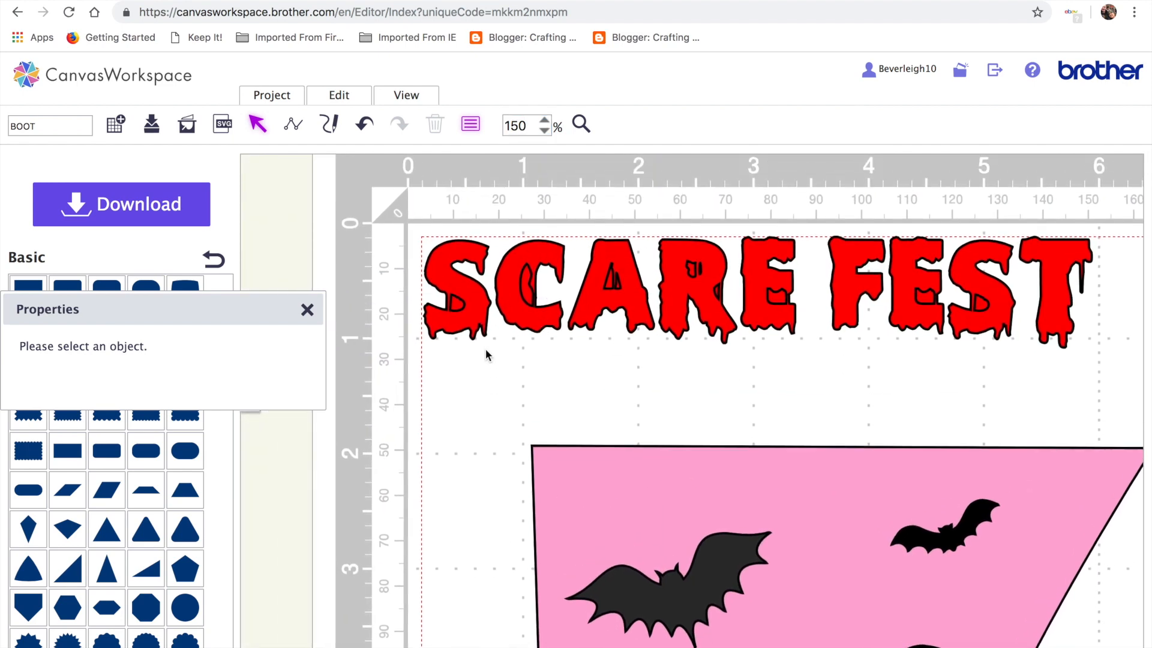
Apply the fourth Process Overlap option to each letter of SCARE: S, C, A, R, E
click(456, 326)
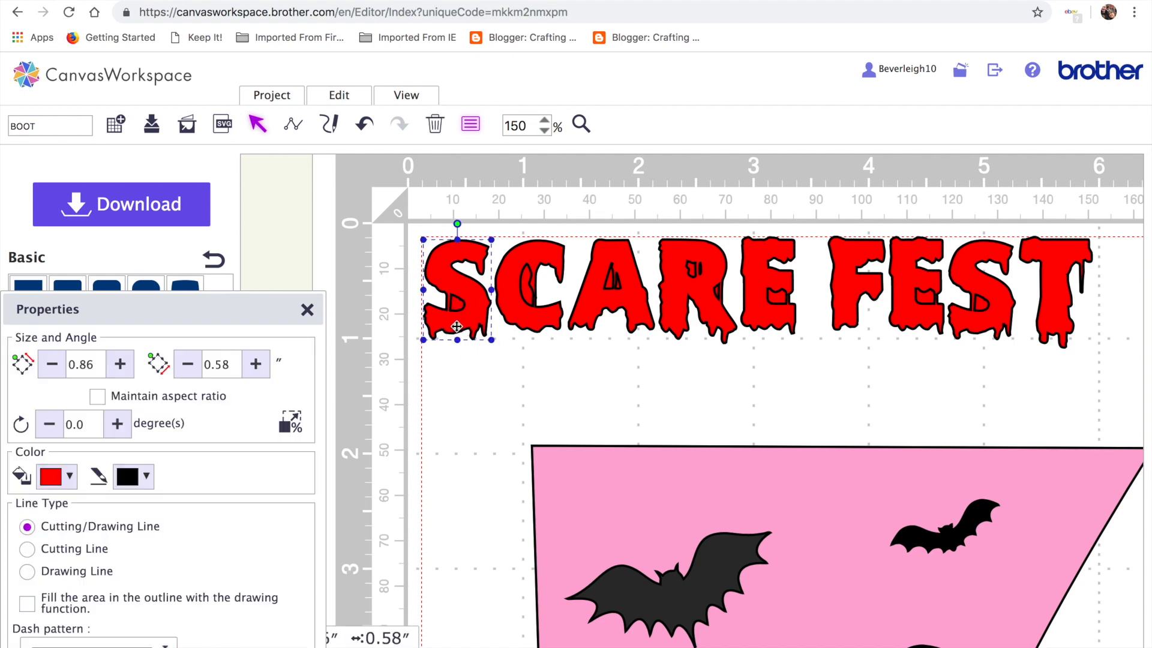
click(345, 96)
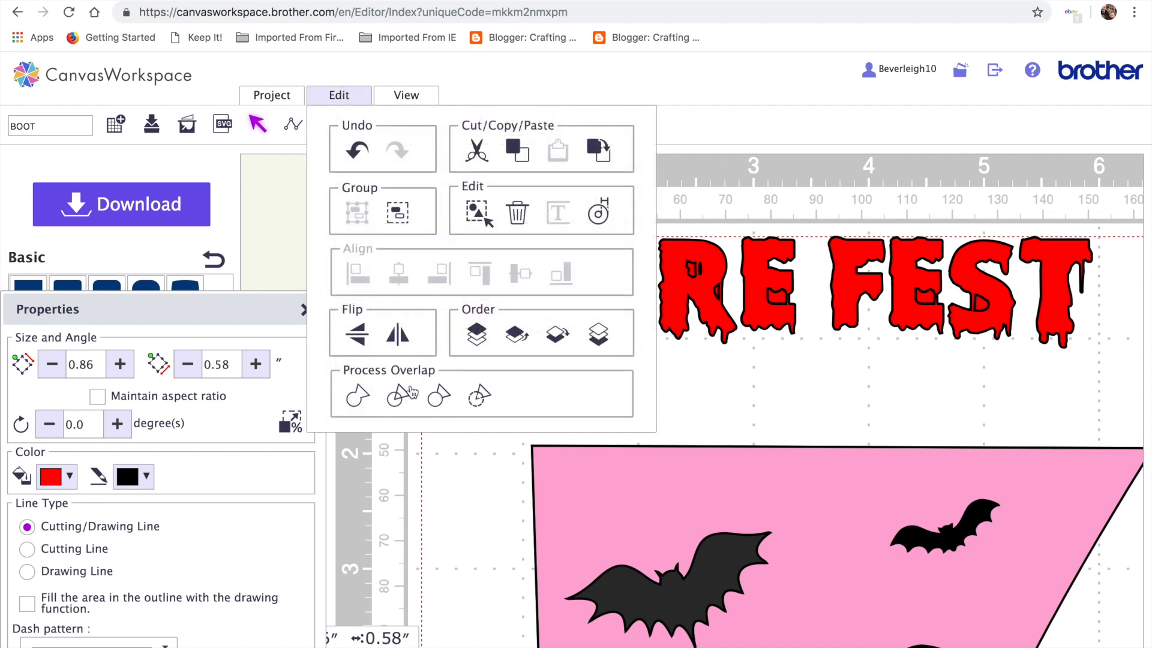
click(478, 398)
click(525, 318)
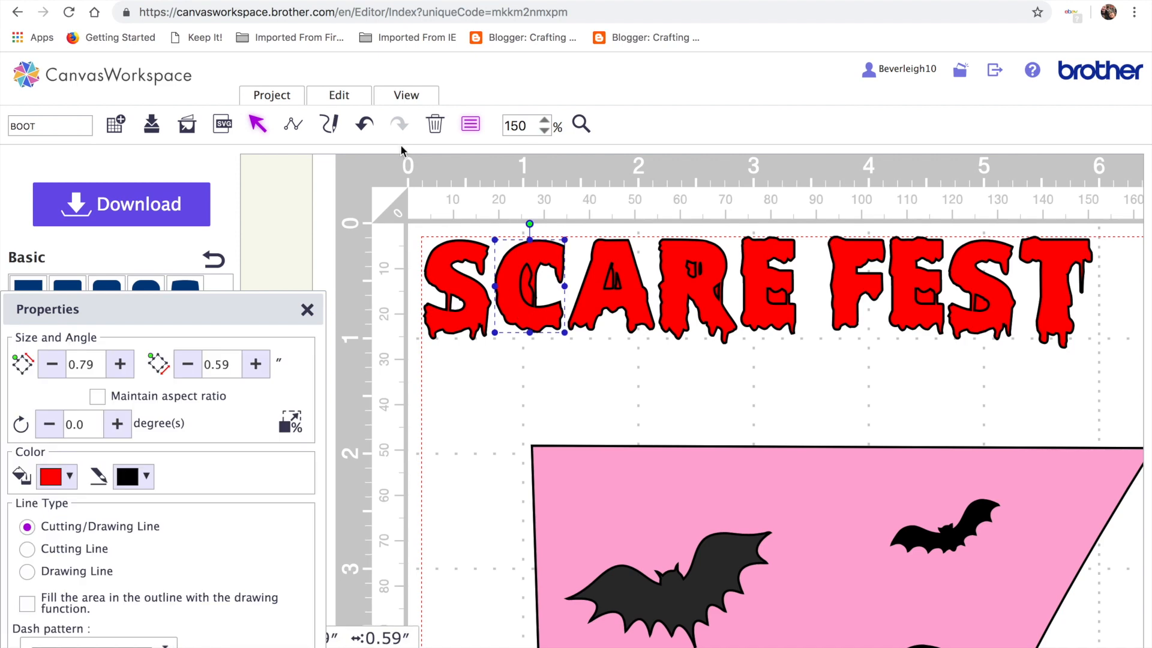
click(342, 95)
click(474, 398)
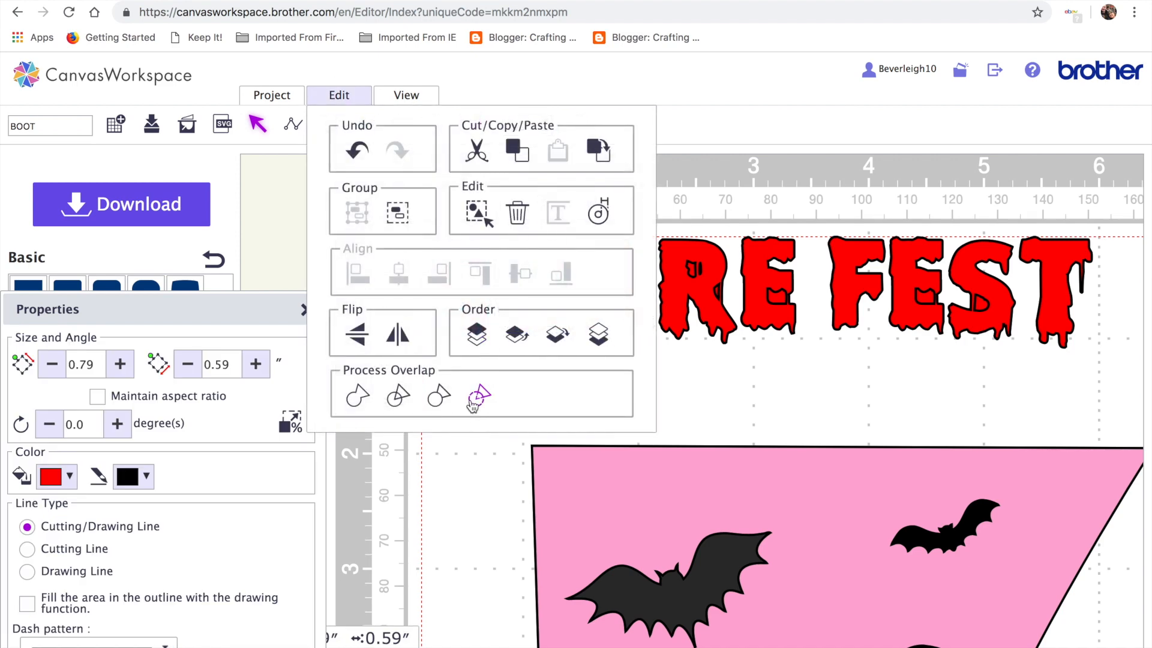
click(616, 278)
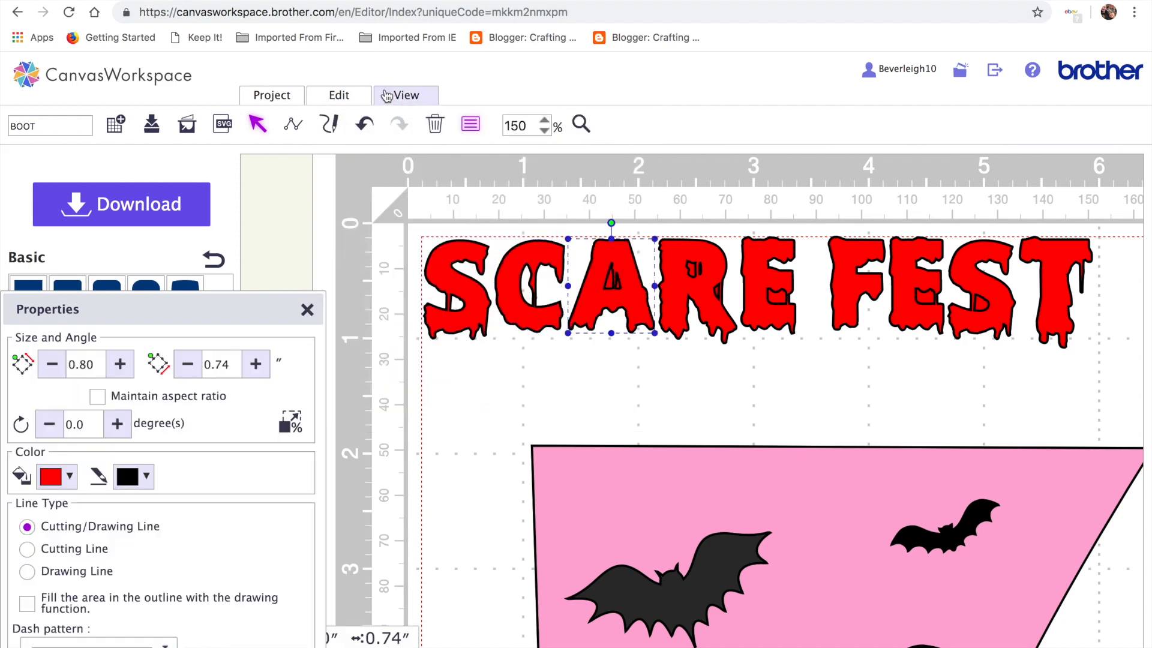
click(341, 94)
click(478, 396)
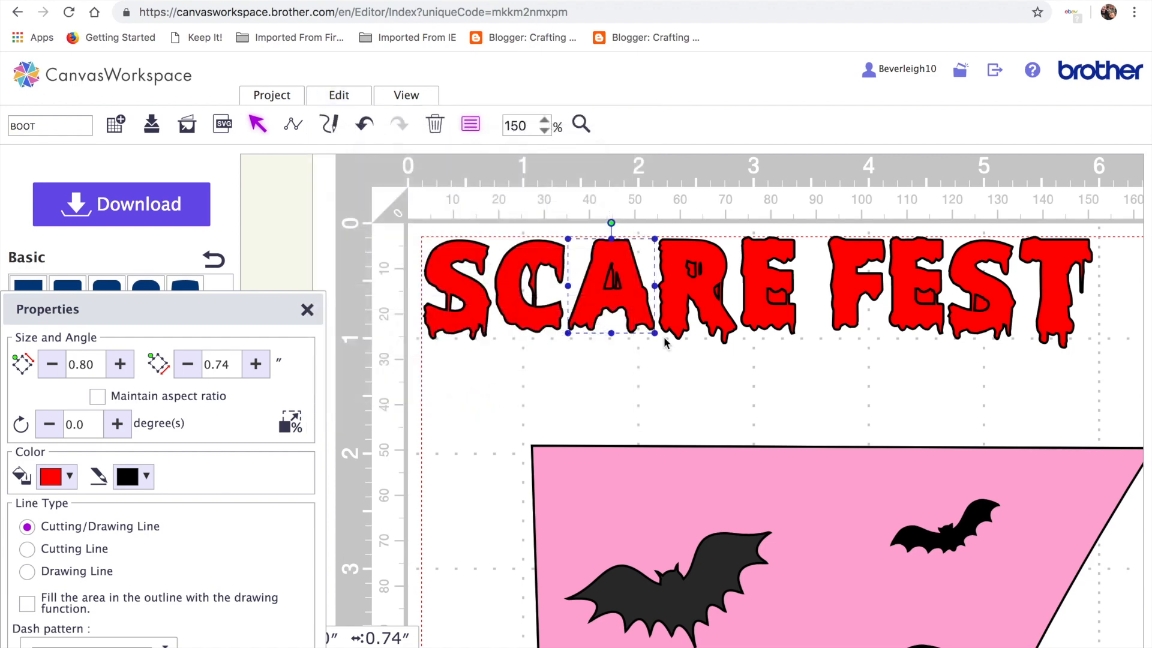
click(681, 303)
click(363, 102)
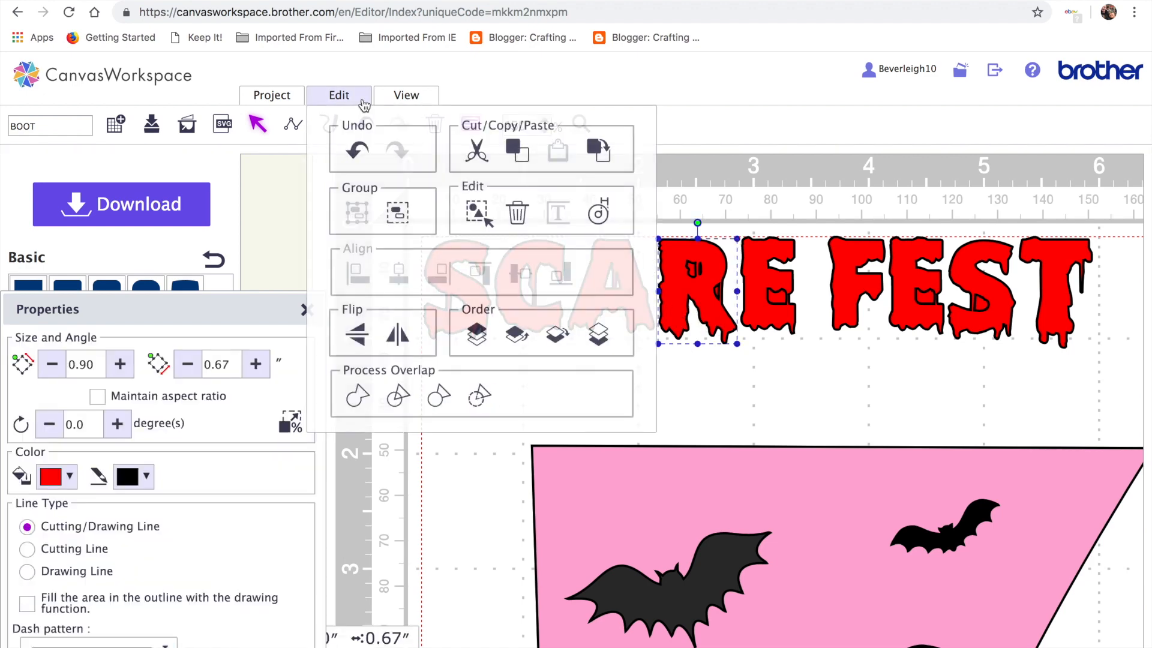
click(479, 395)
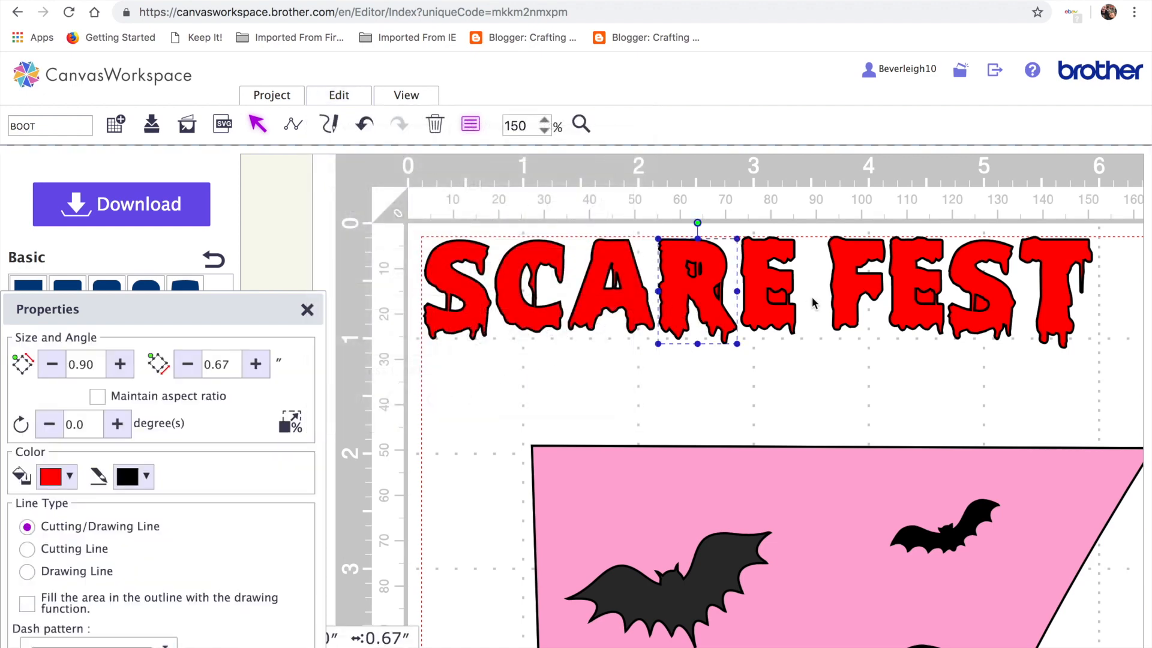
click(769, 312)
click(353, 96)
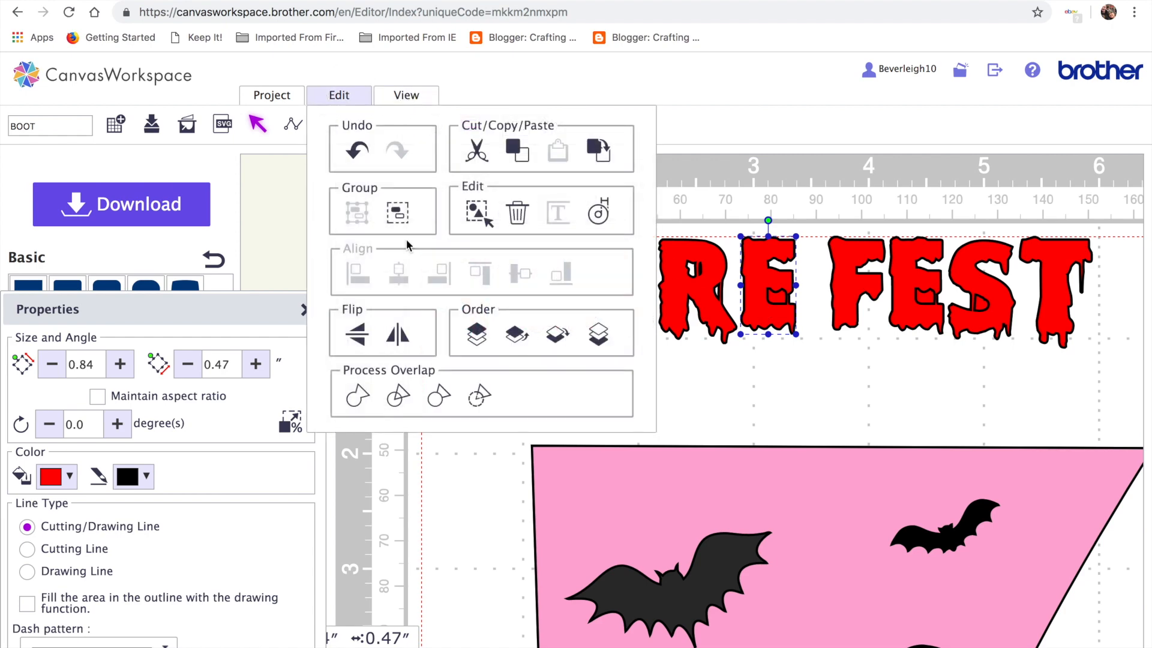
click(478, 396)
Apply the same overlap merge to the F, E and S of FEST, then deselect
click(852, 302)
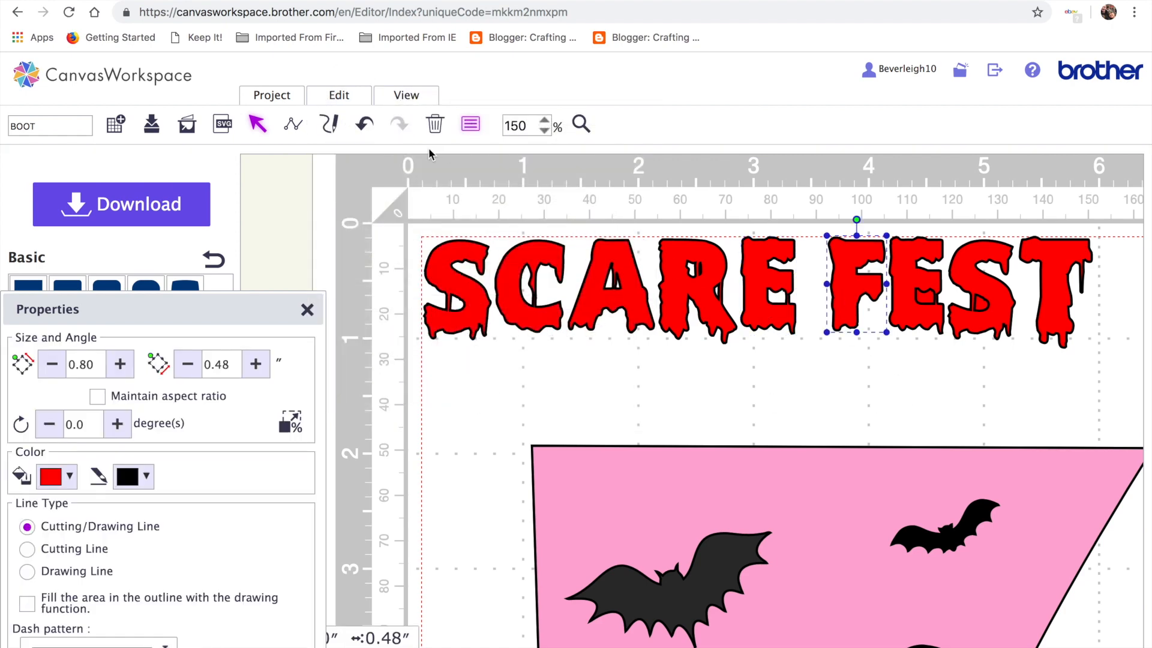
click(339, 95)
click(478, 396)
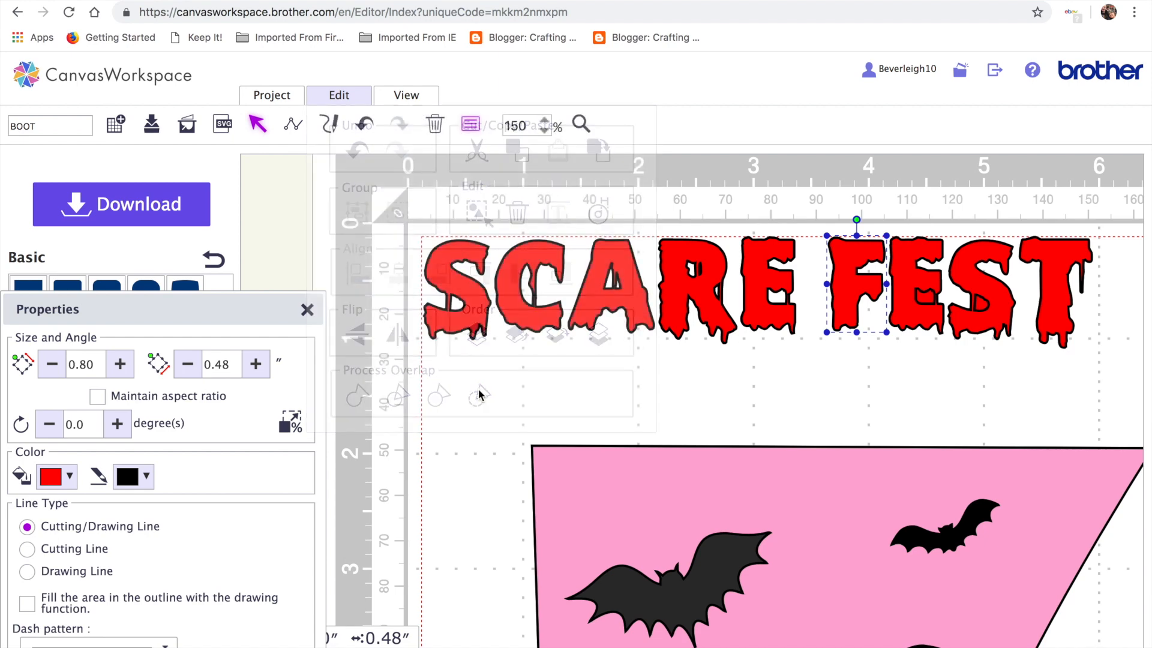
click(909, 309)
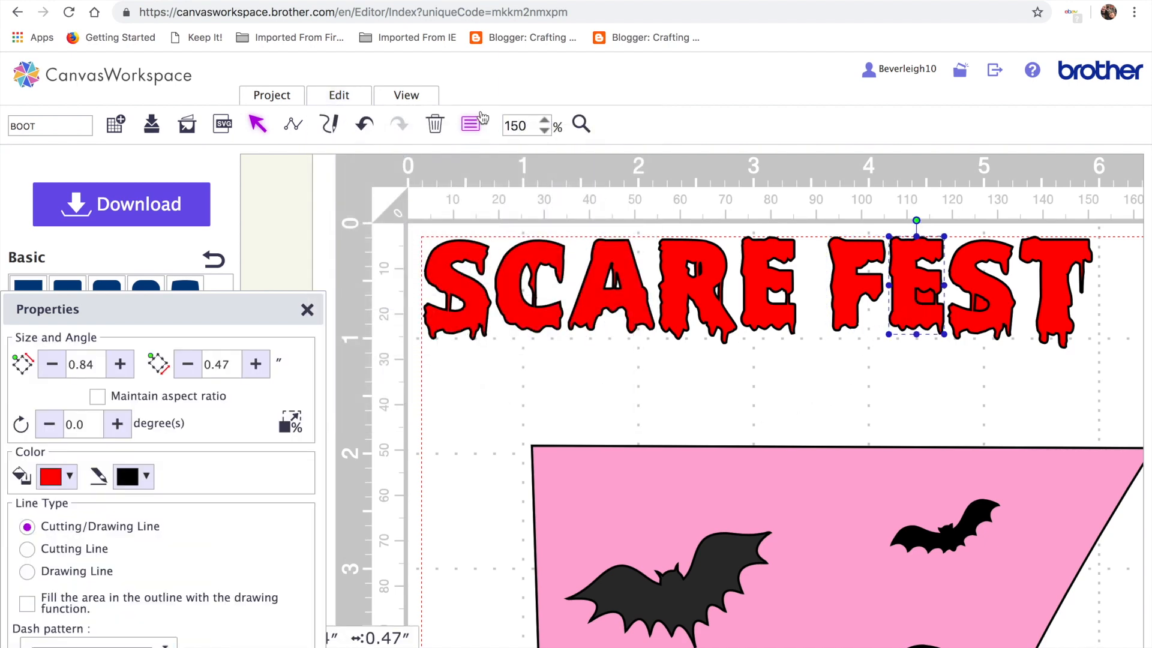
click(339, 96)
click(478, 396)
click(480, 410)
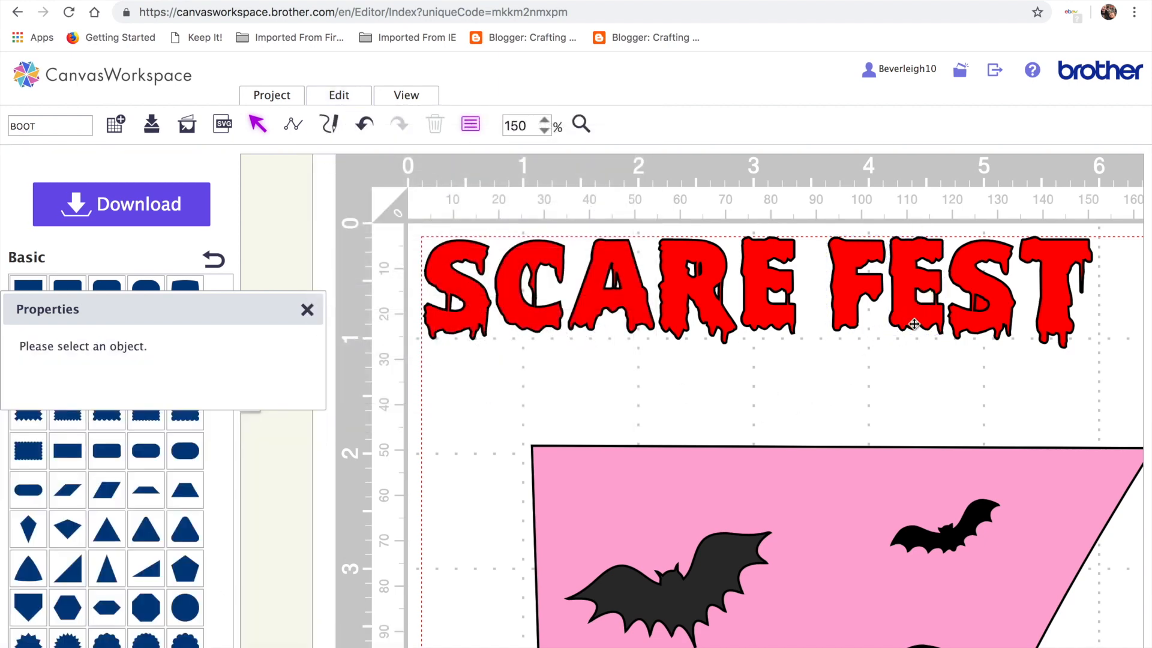
click(995, 316)
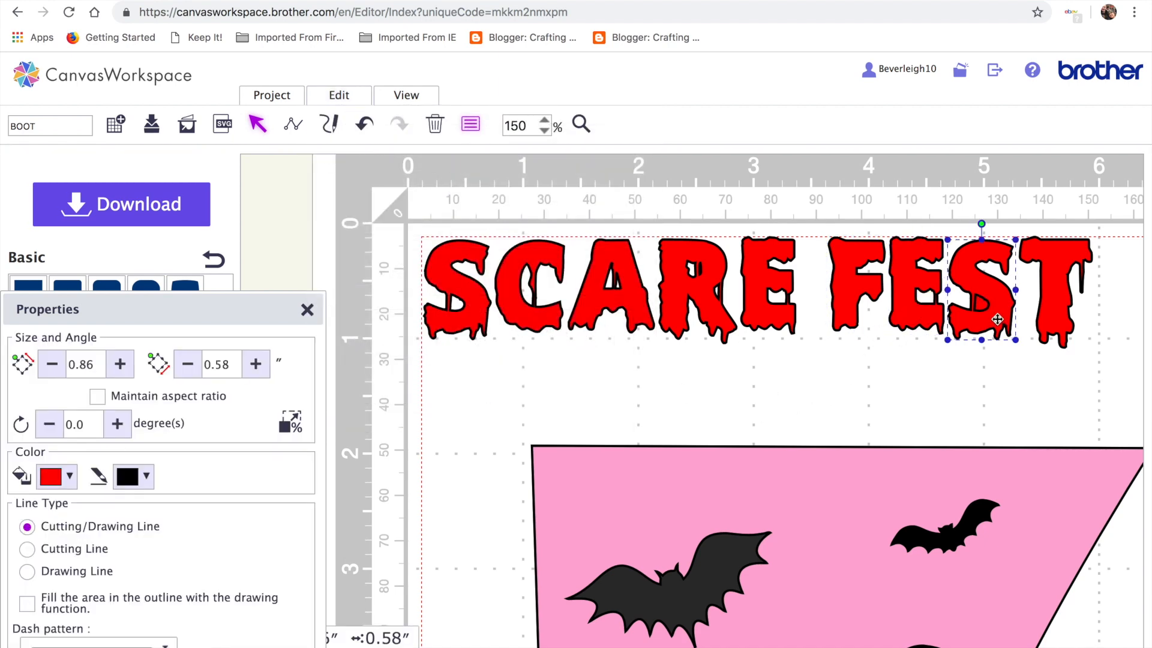
click(336, 96)
click(482, 397)
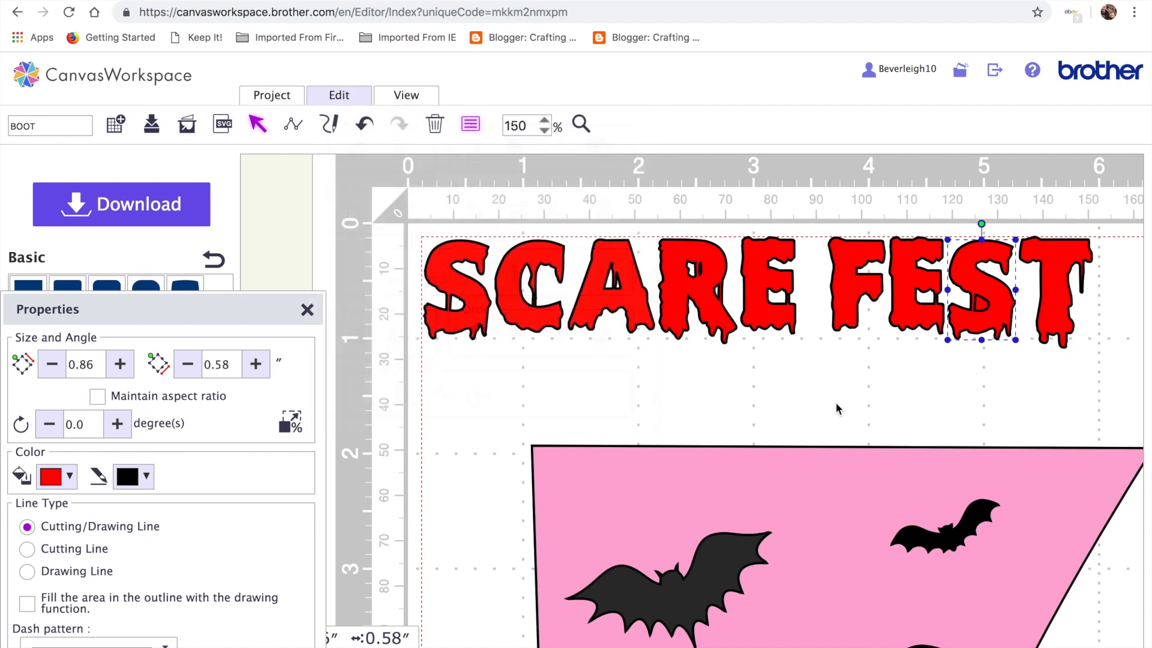
click(986, 376)
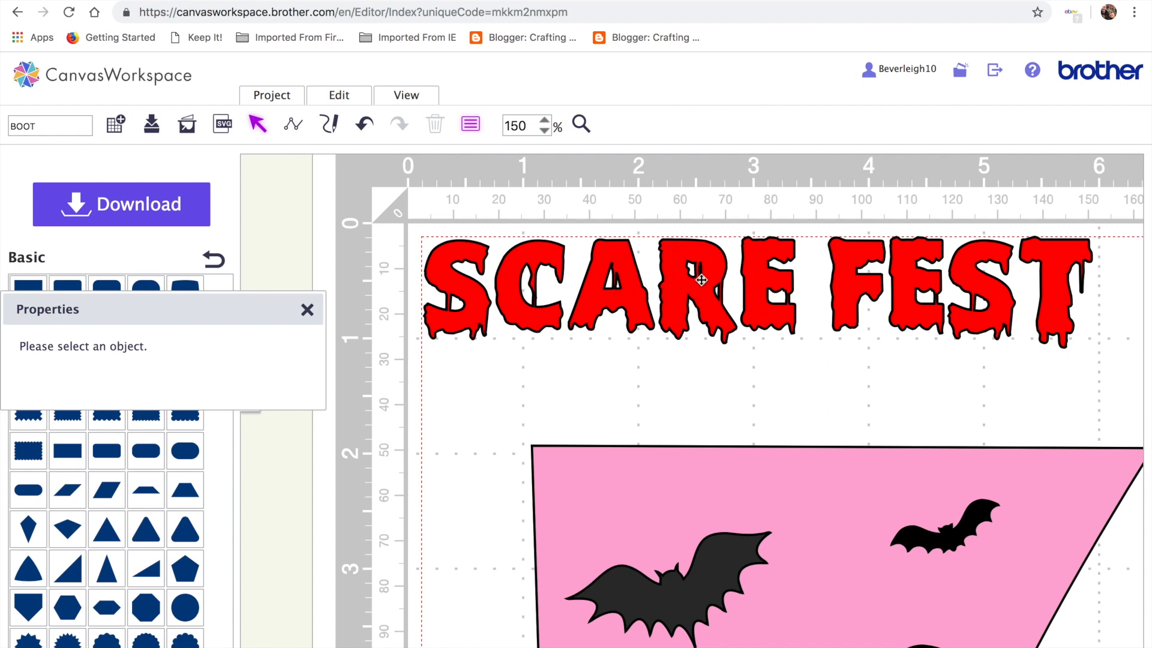
Zoom in closely on the R in SCARE
click(581, 127)
click(707, 276)
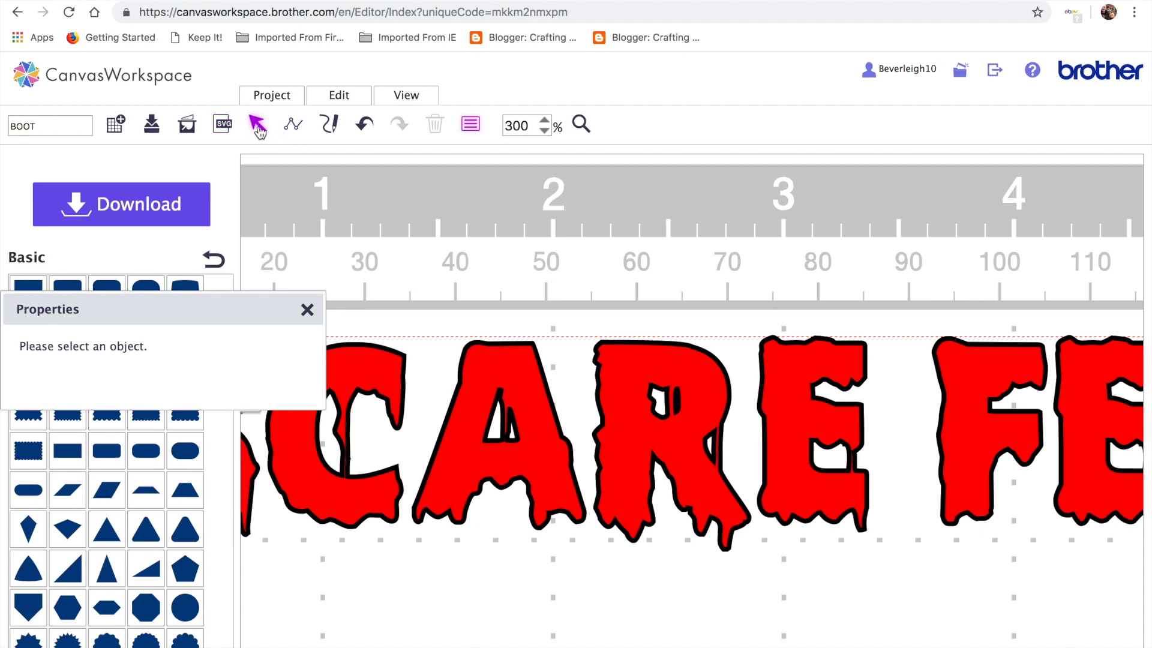
click(676, 423)
click(678, 424)
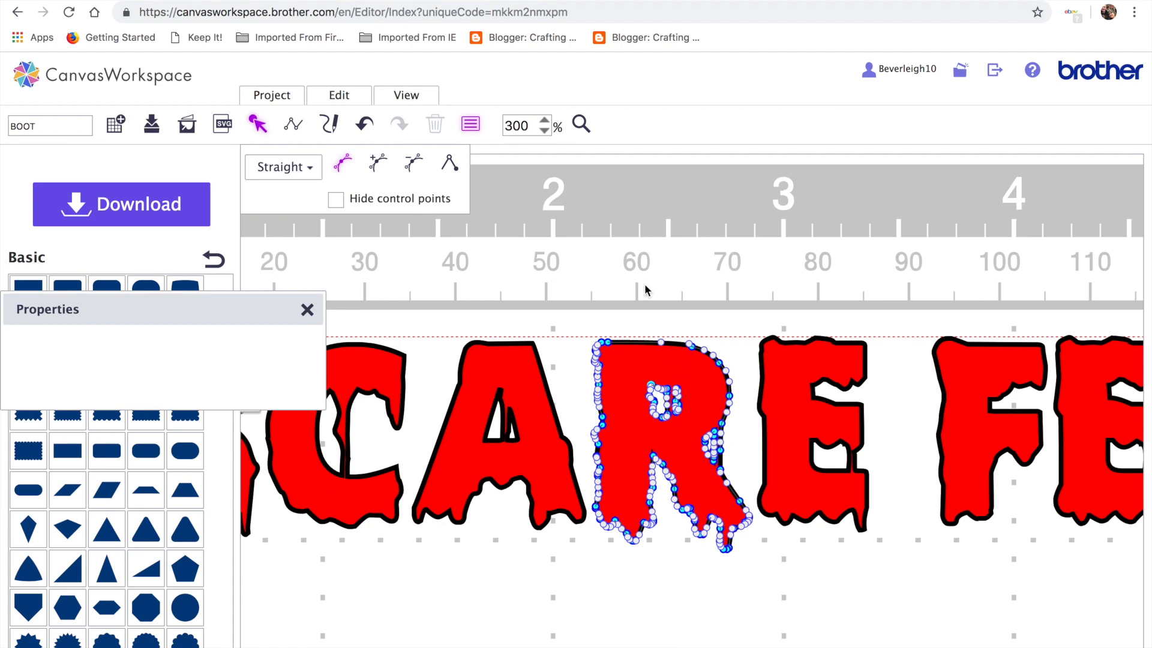
click(544, 121)
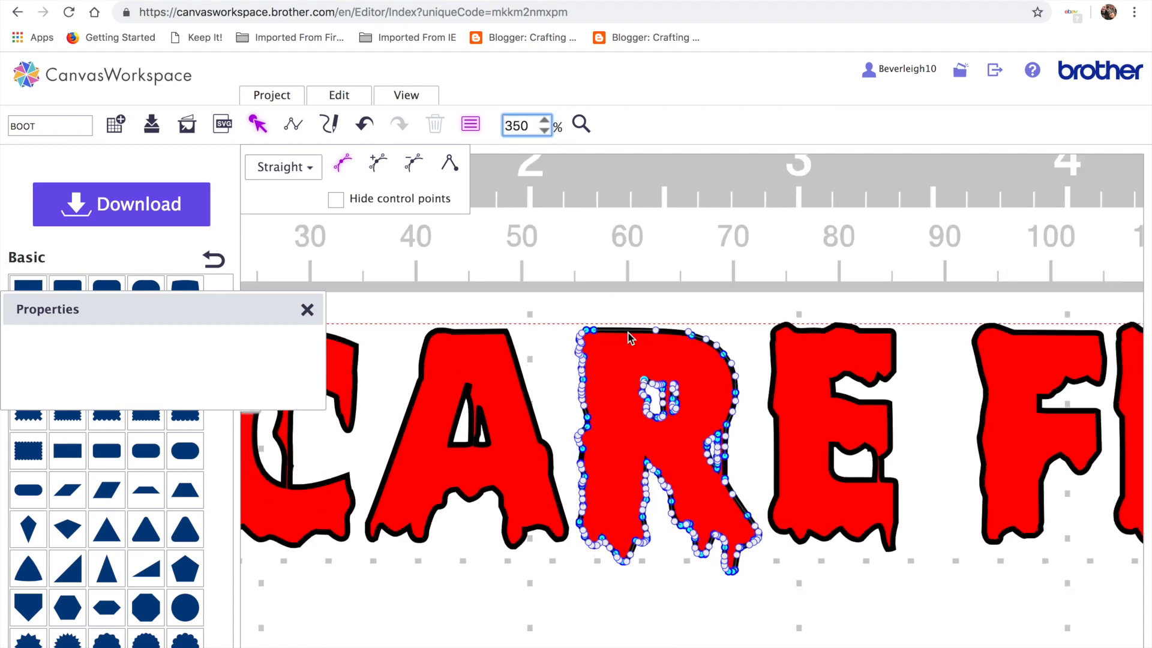
click(660, 452)
double_click(660, 451)
click(580, 125)
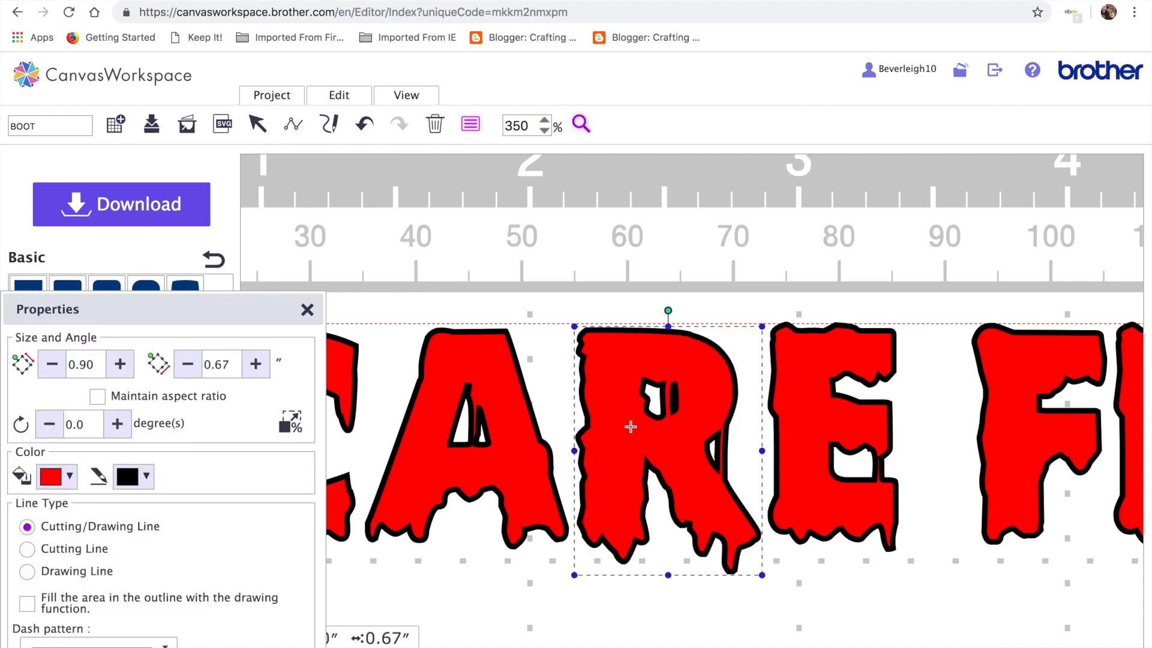
click(630, 425)
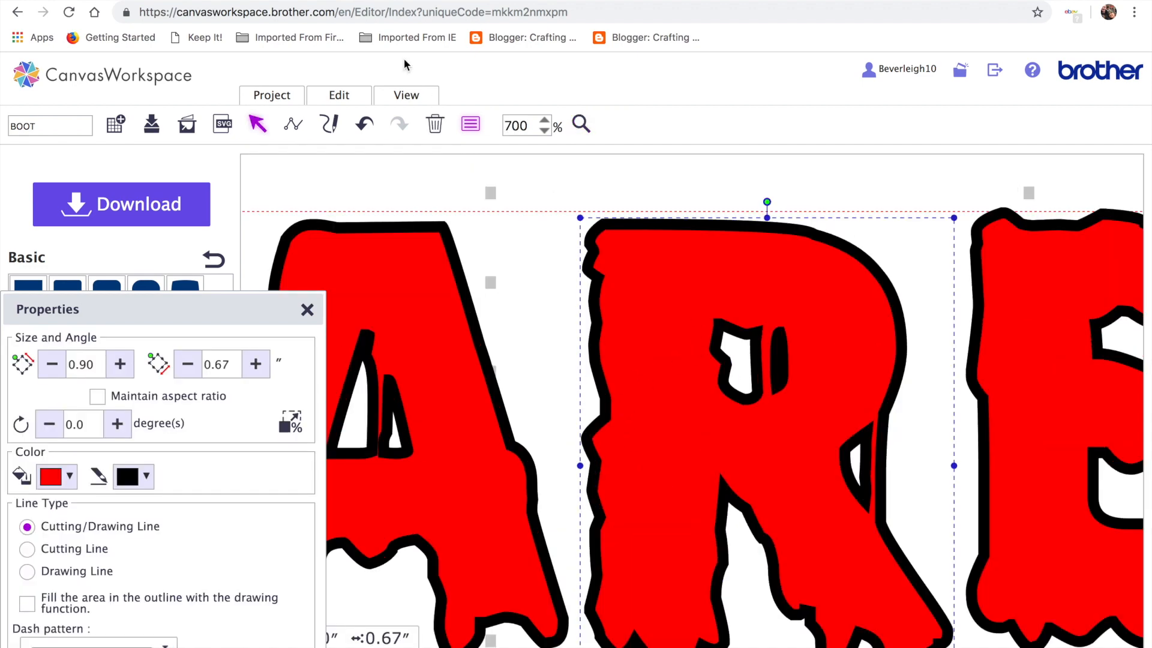
In point editing, delete the stray sliver points inside the R's counter
double_click(778, 381)
drag(768, 308, 813, 412)
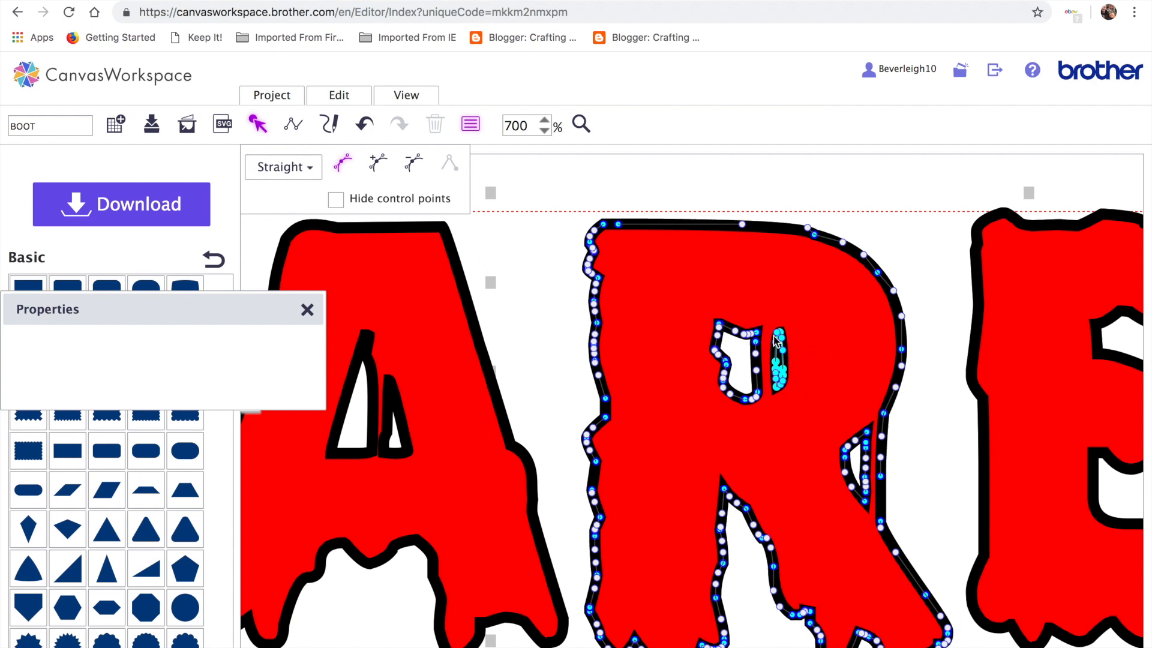
click(410, 166)
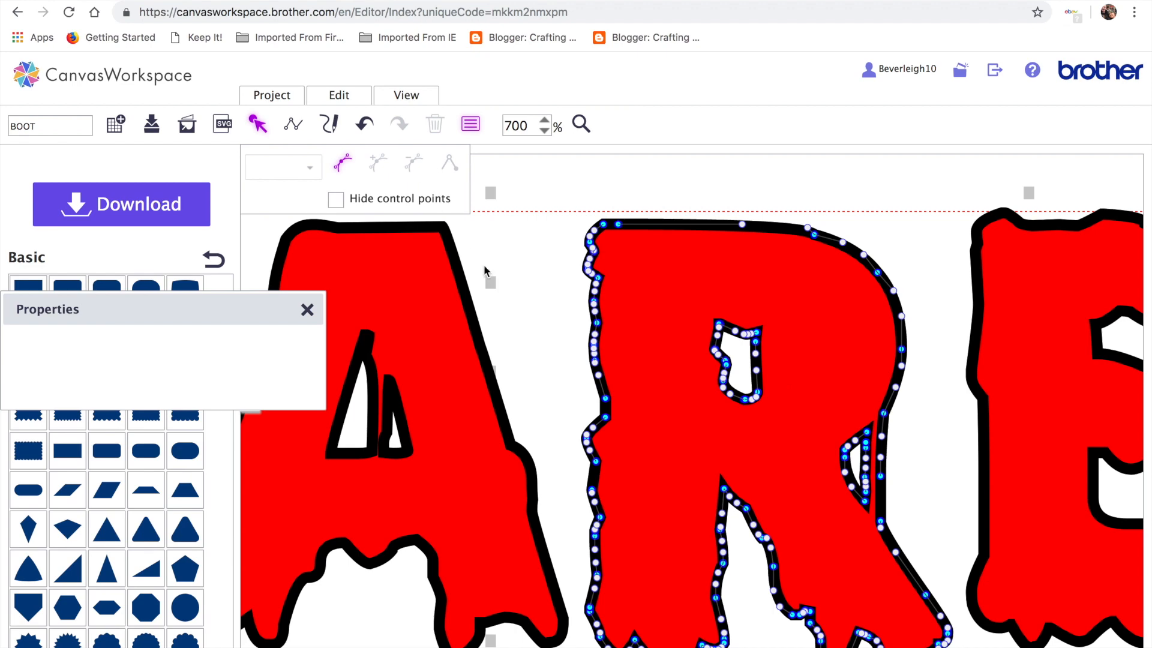
click(513, 256)
Fit the view to the whole mat and nudge the boot with SCARE FEST slightly up
click(408, 95)
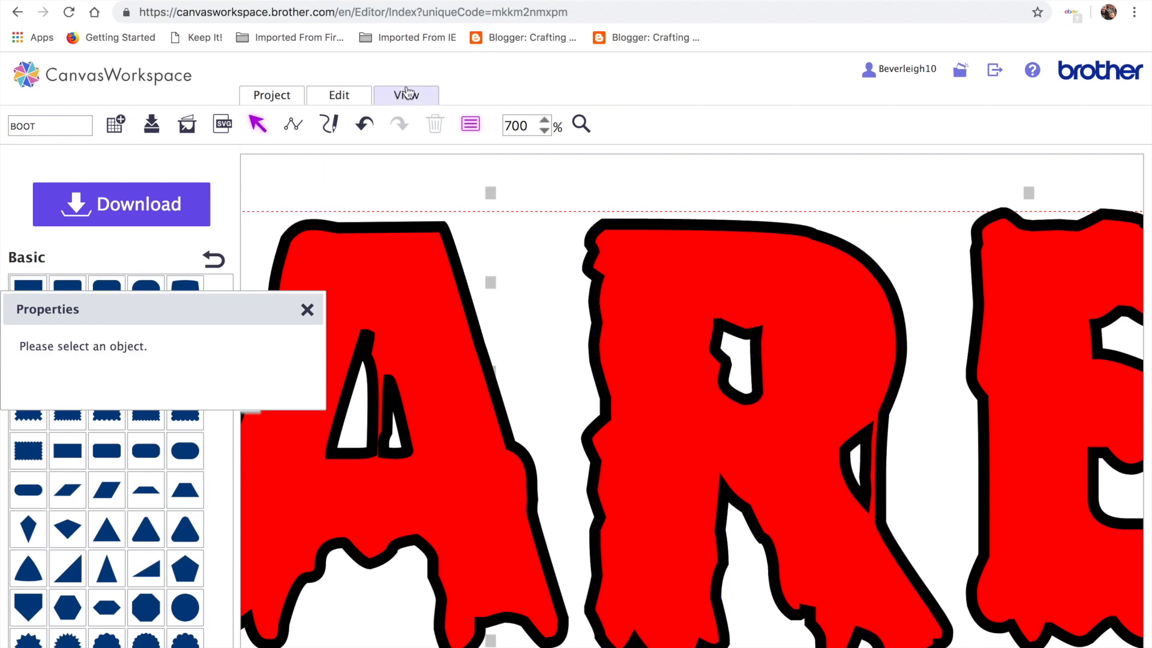
click(430, 145)
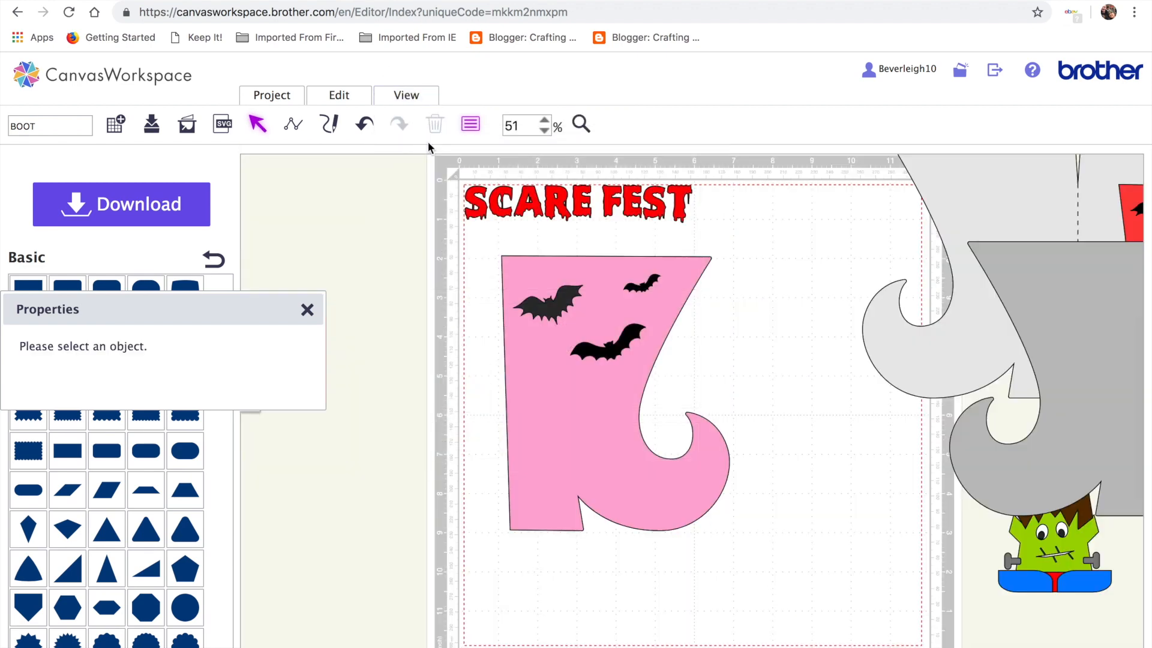
drag(467, 168, 739, 264)
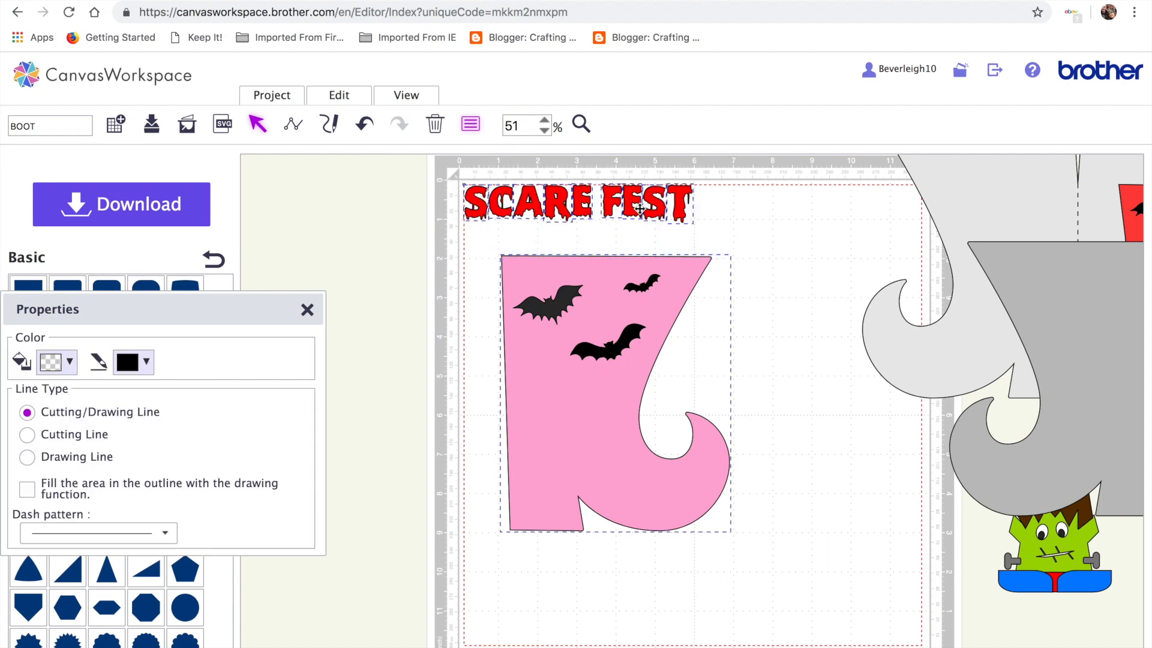
drag(615, 367, 615, 365)
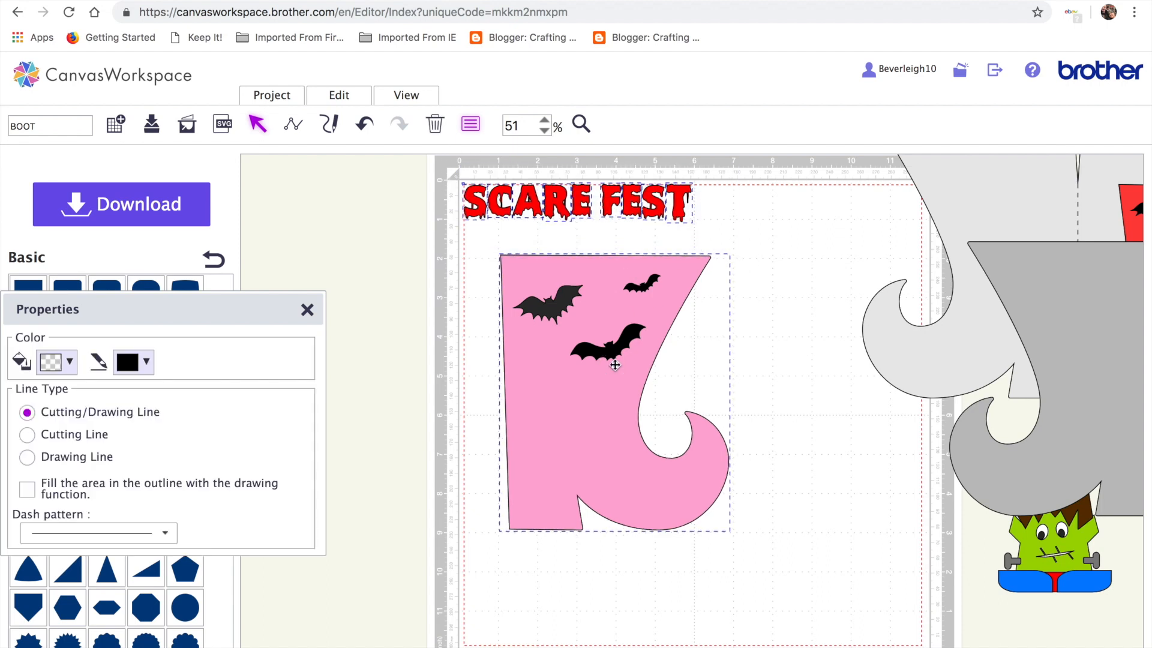
click(551, 246)
Group the SCARE FEST letters and shrink them to 0.64 × 3.86 inches
drag(449, 175, 720, 235)
click(347, 100)
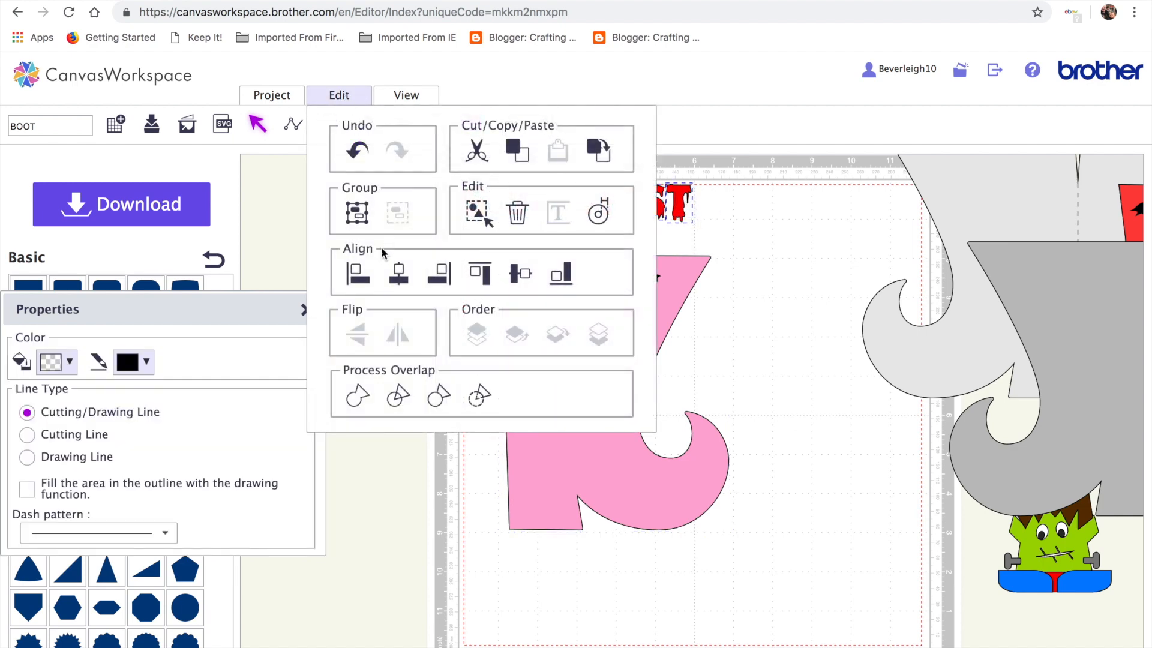
click(356, 216)
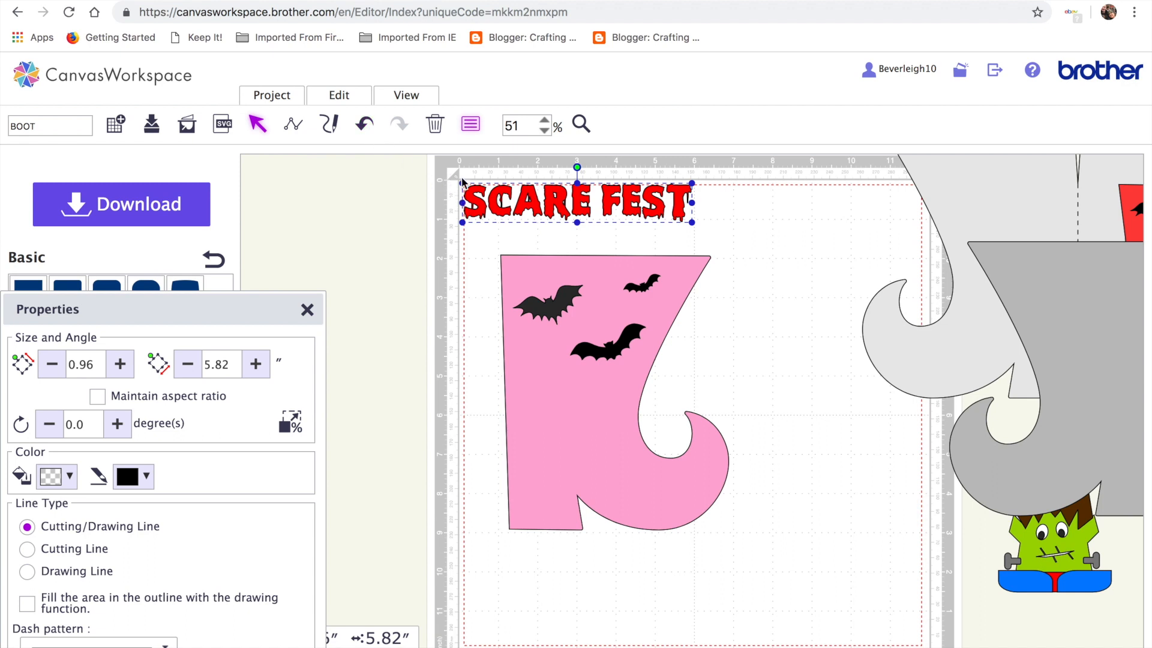
drag(461, 183, 539, 196)
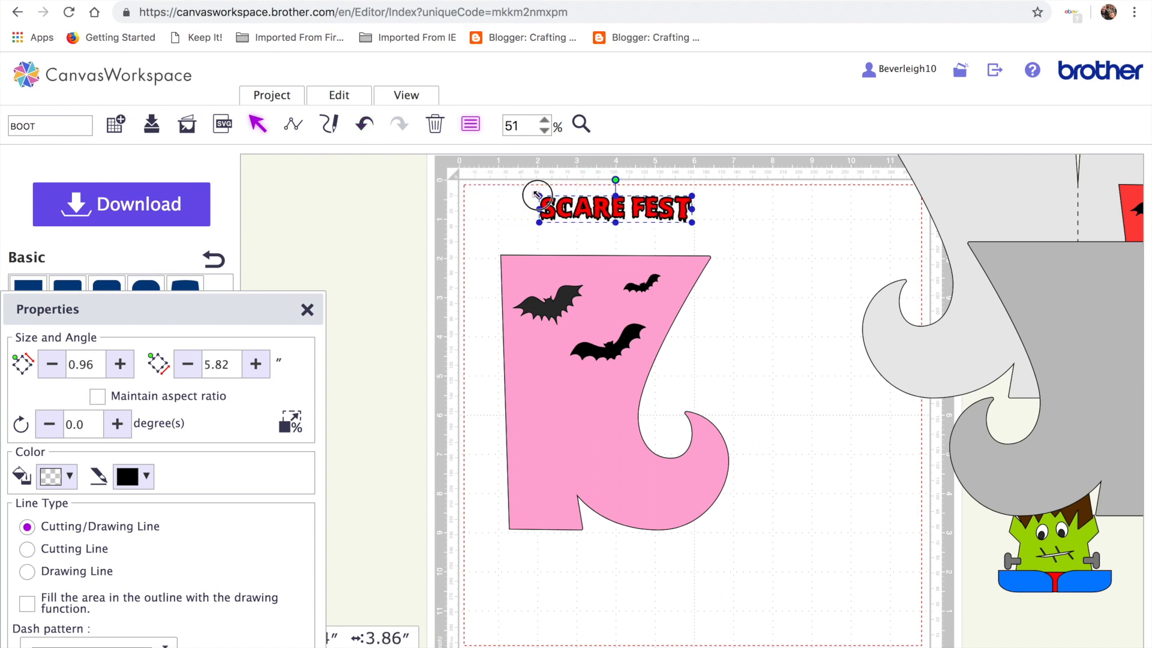
Ungroup the lettering and regroup SCARE and FEST as two separate words
click(339, 94)
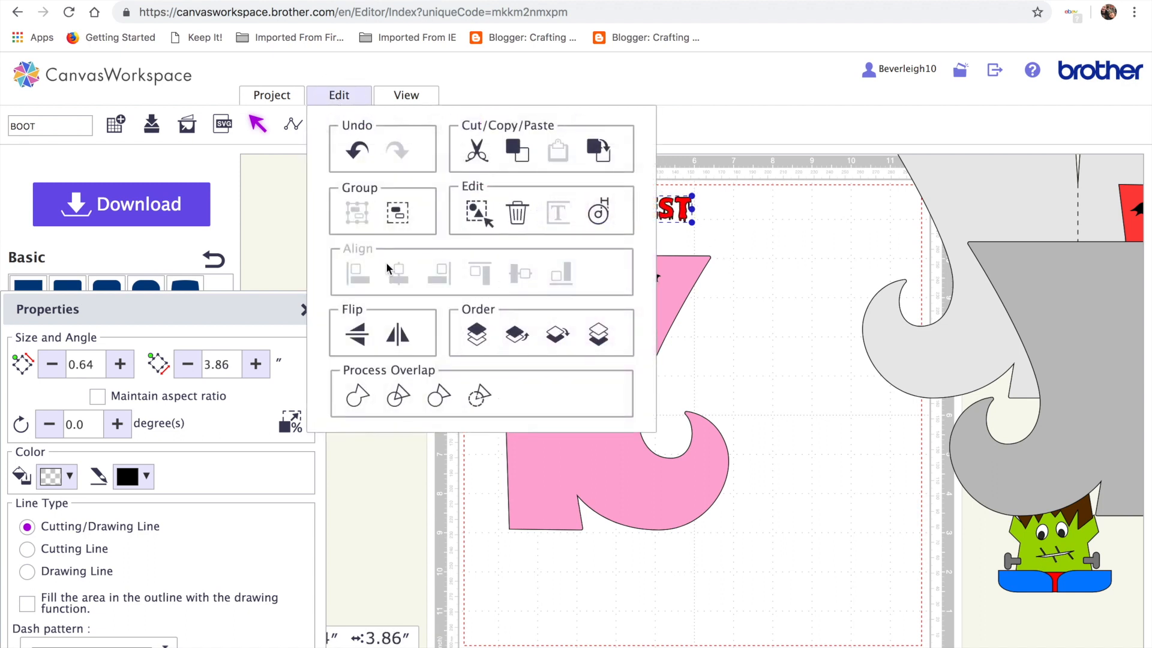
click(398, 214)
click(747, 275)
drag(527, 173, 624, 233)
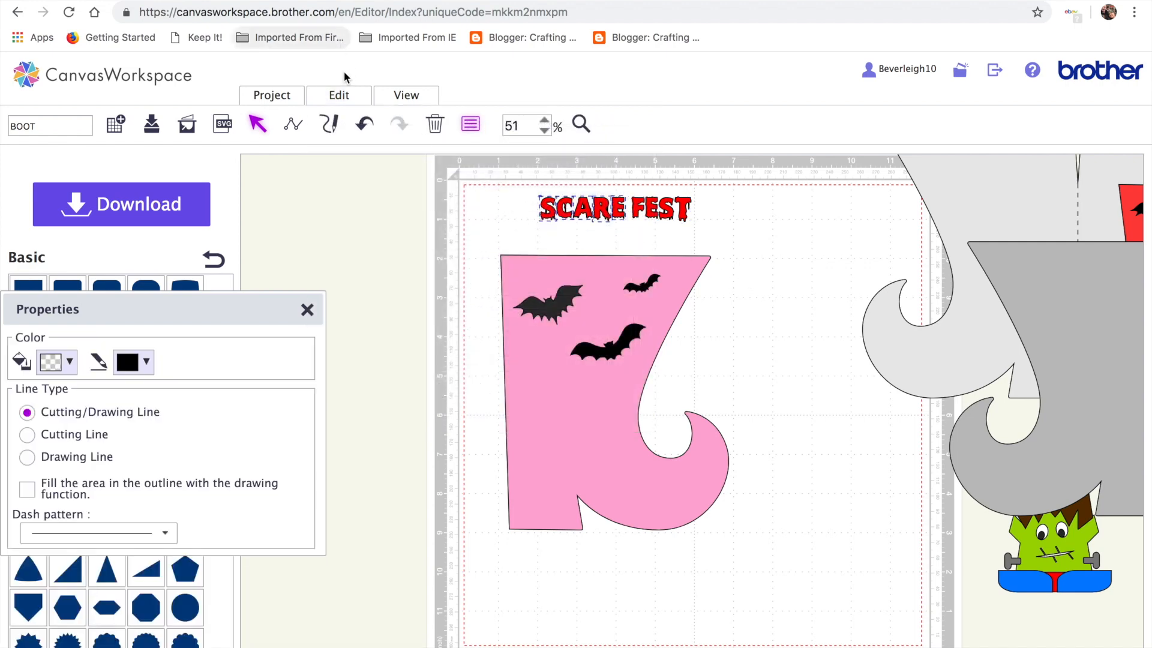
click(339, 95)
click(357, 213)
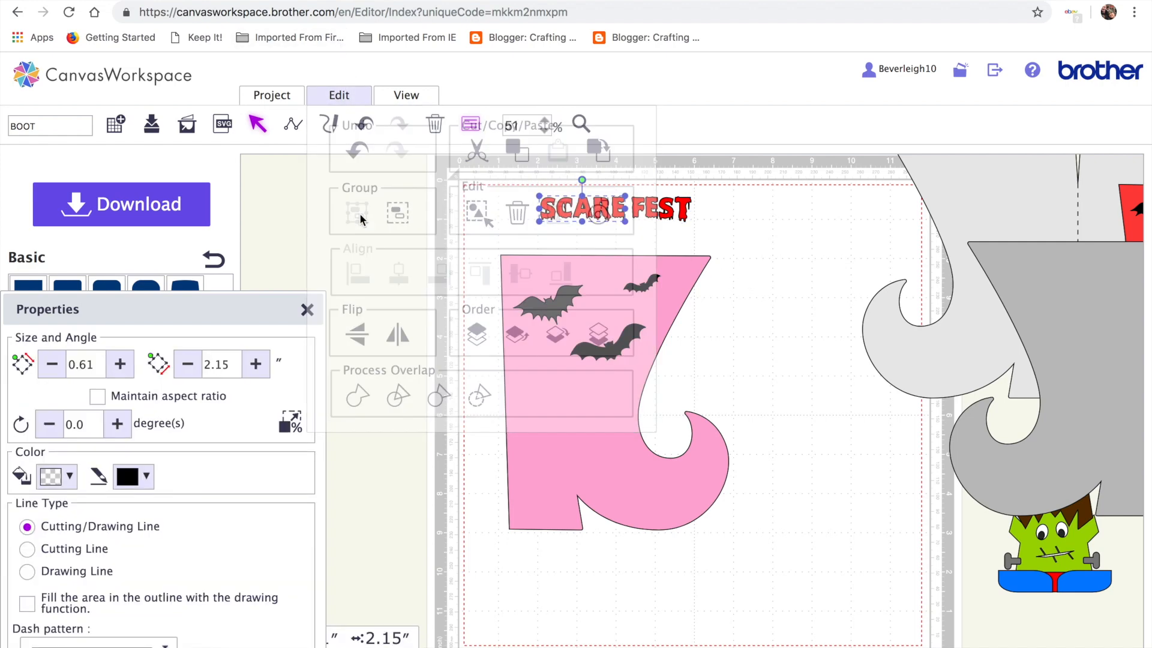
click(761, 244)
drag(637, 193, 699, 231)
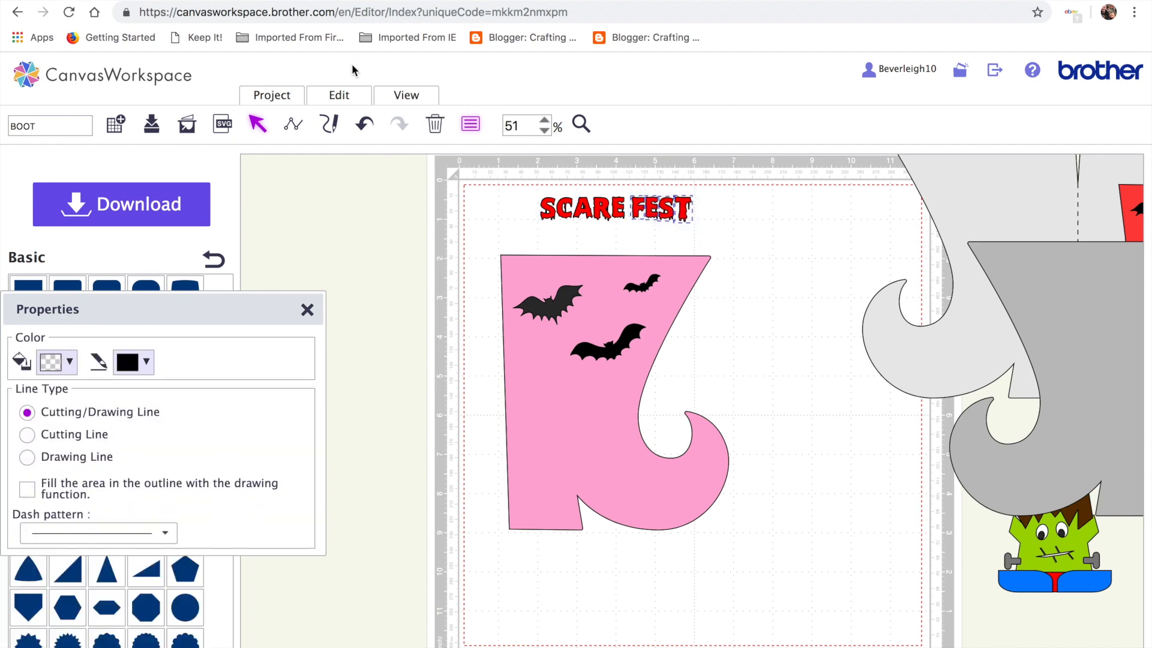
click(339, 94)
click(357, 213)
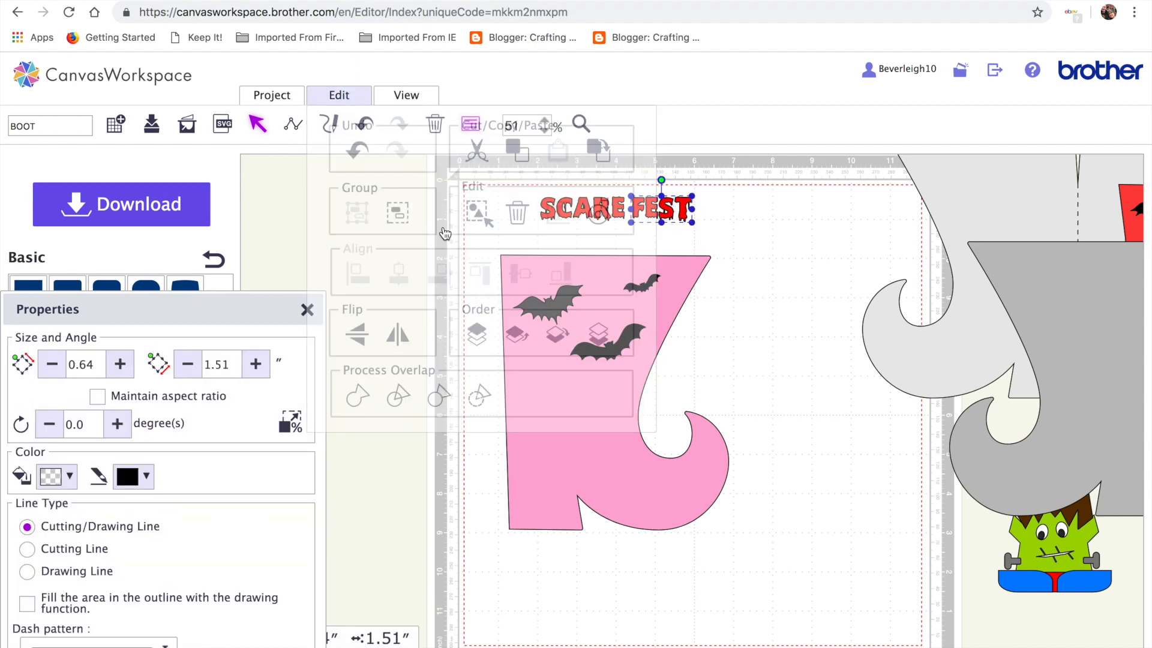
Move SCARE onto the lower boot and FEST onto the toe below it
click(739, 319)
drag(582, 209, 568, 454)
drag(663, 207, 645, 490)
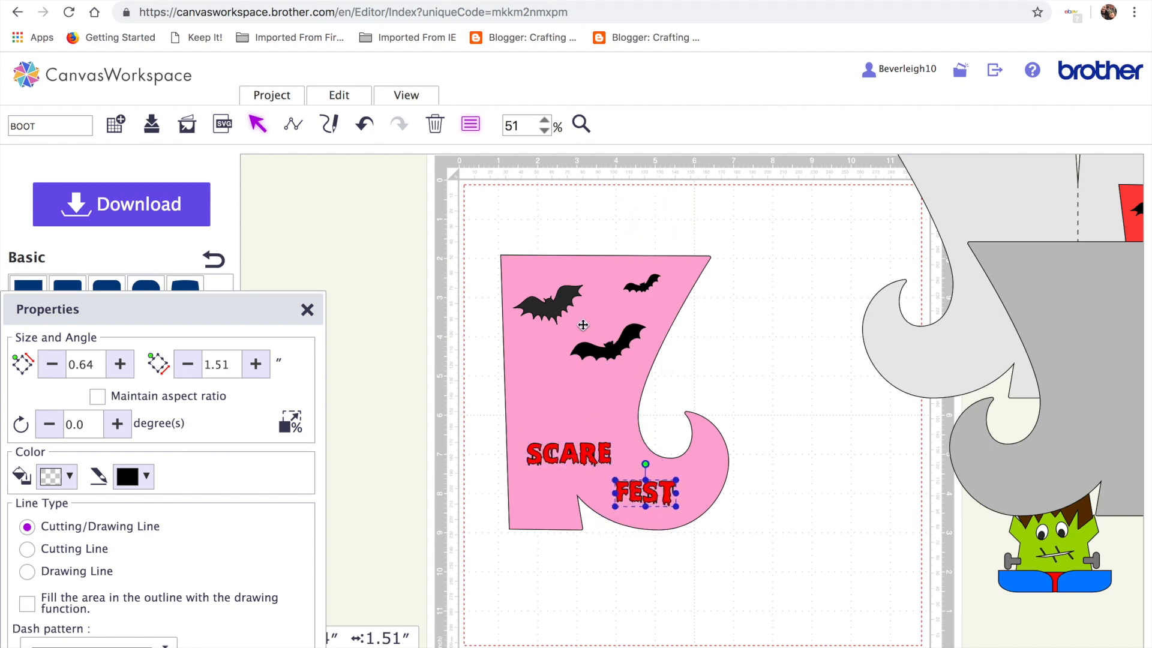
Shift the large bat up-left and raise the small top-right bat slightly
drag(559, 300, 557, 288)
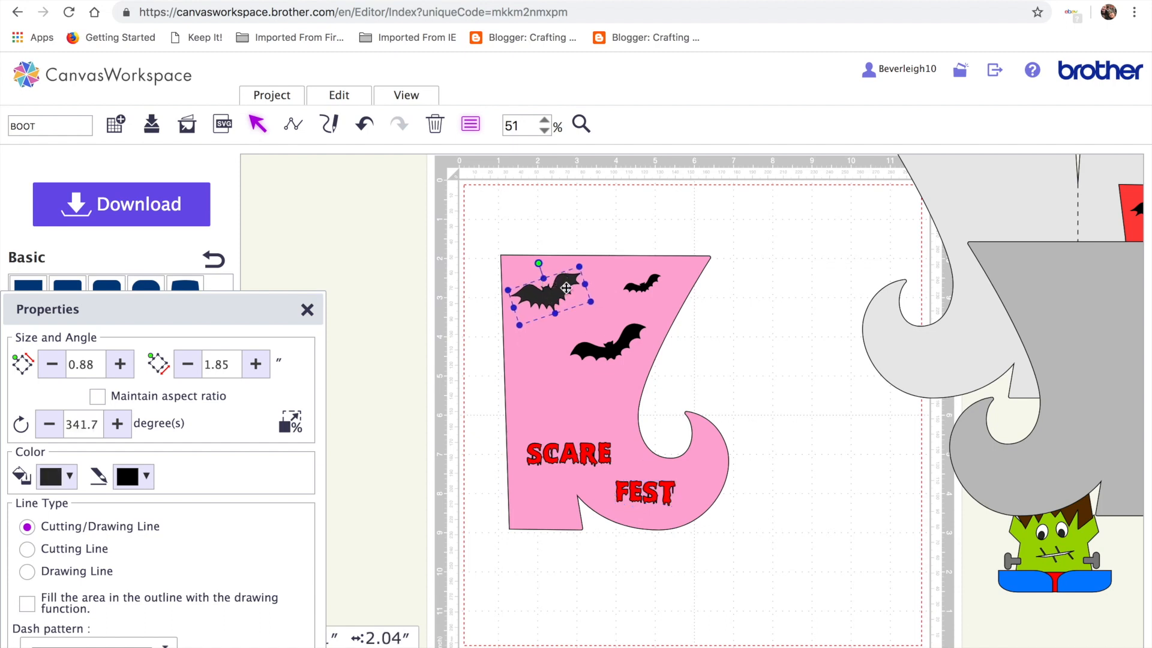
click(640, 282)
drag(640, 282, 641, 277)
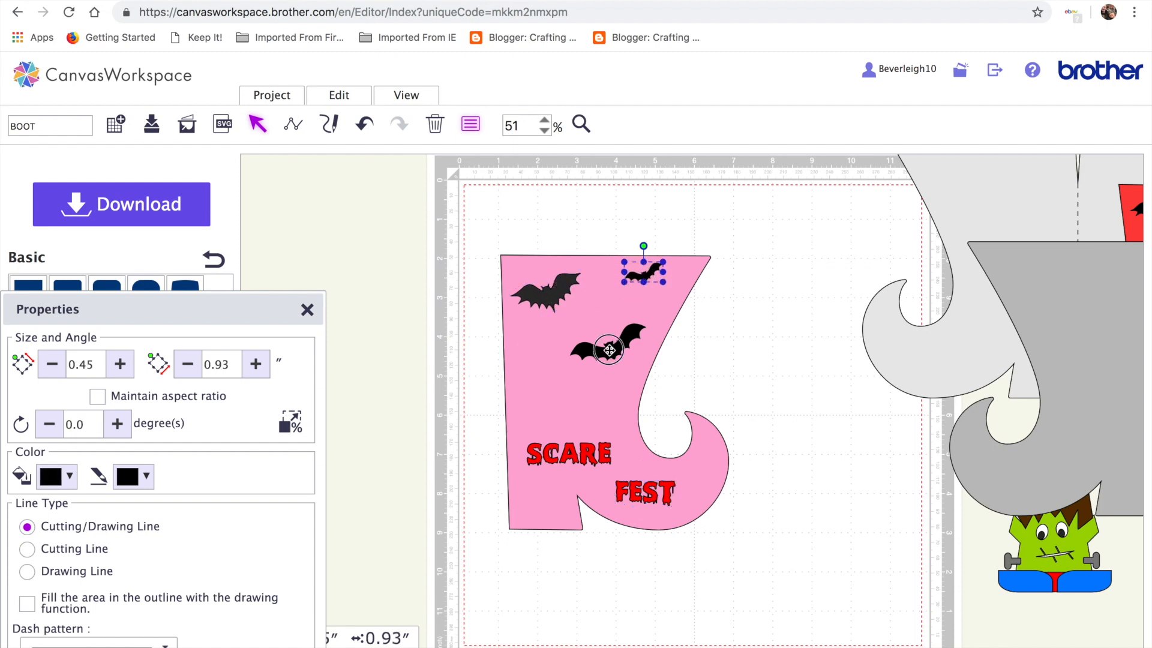
Raise the middle bat on the boot and shift the grey boot shape left
drag(609, 345, 615, 327)
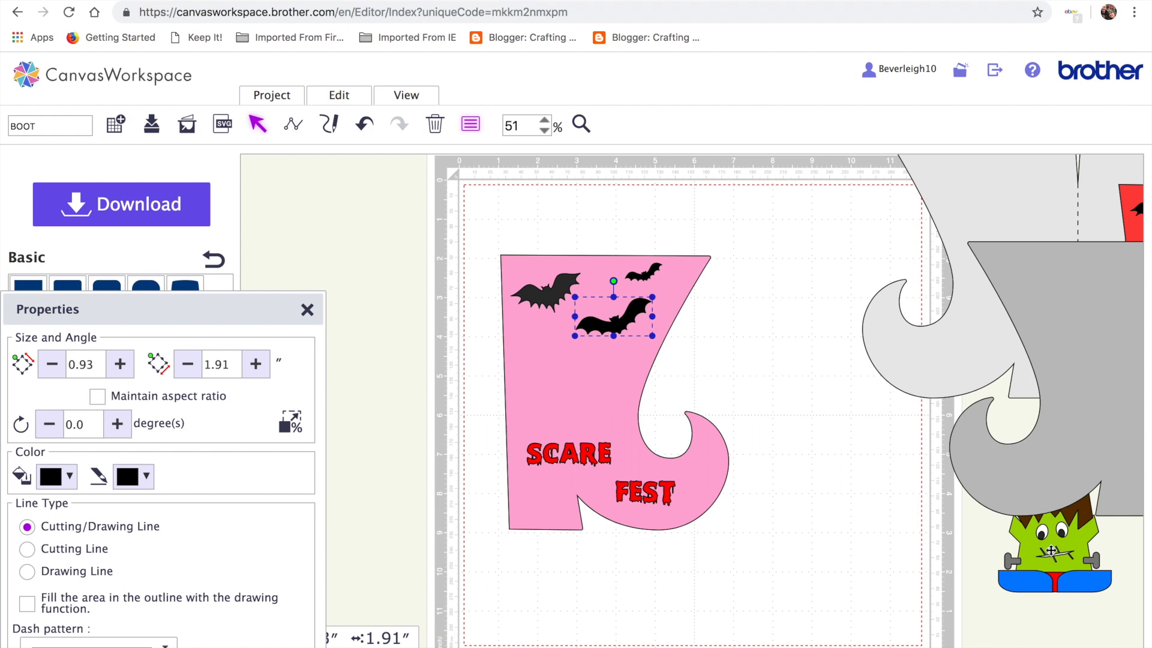
click(1053, 550)
drag(1056, 546, 875, 544)
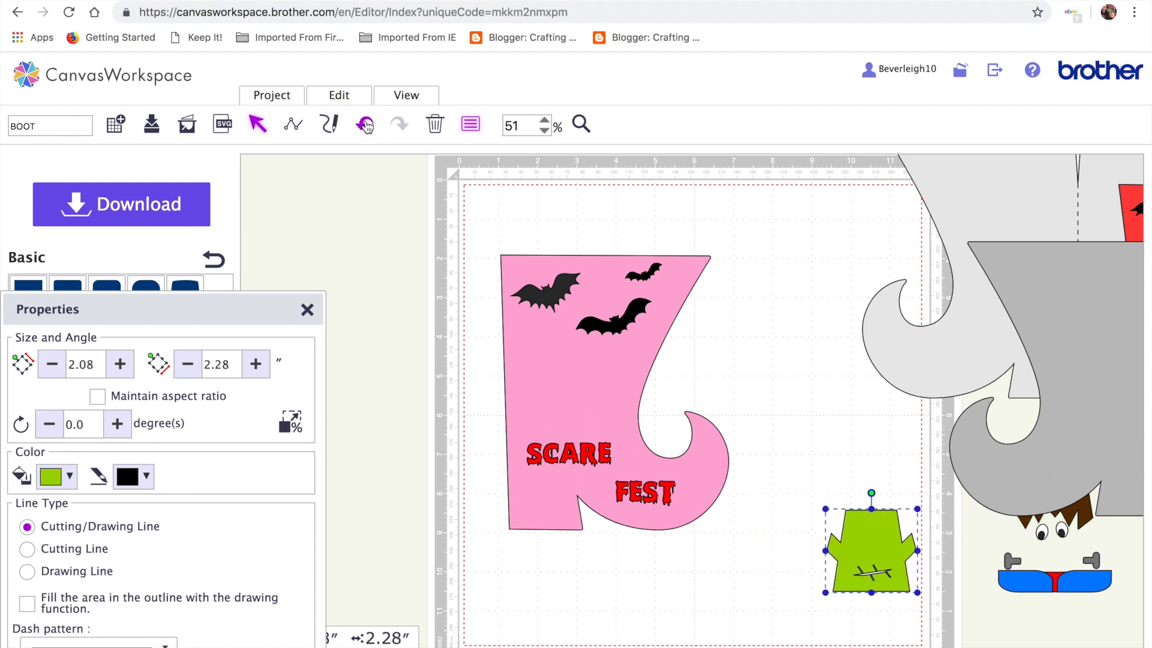
click(364, 124)
drag(1030, 286, 275, 259)
Move all the Frankenstein pieces together onto the mat beside the pink boot's toe
drag(985, 454, 1124, 600)
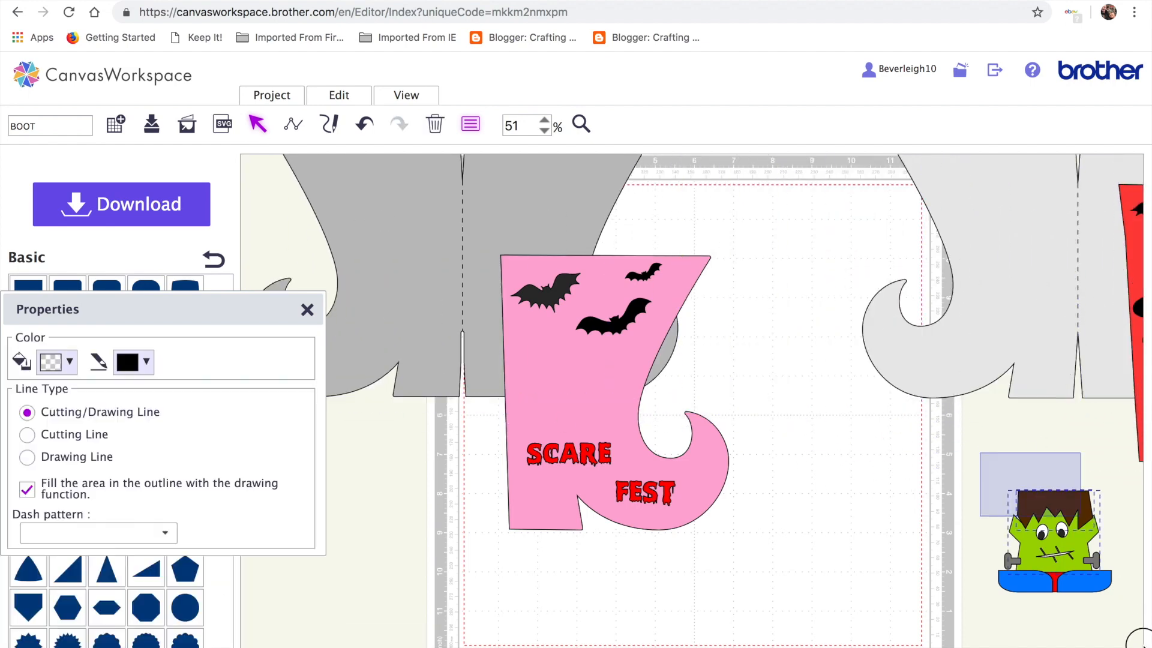
drag(962, 454, 1150, 626)
drag(1063, 546, 793, 546)
click(963, 604)
scroll(966, 603, right, 8)
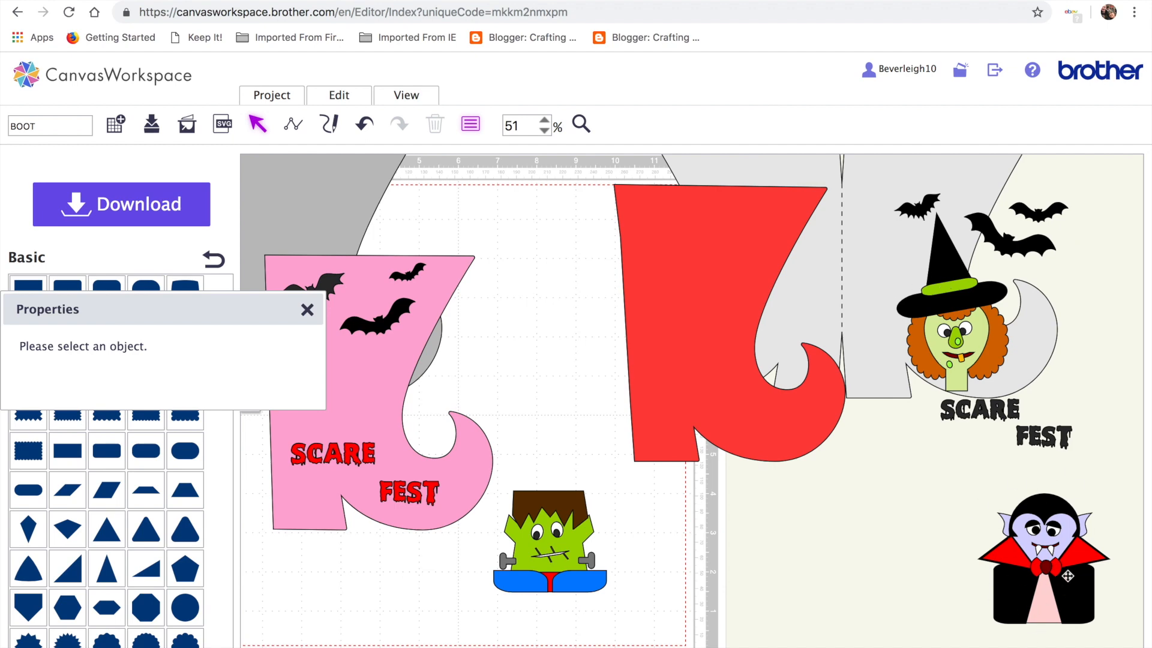
scroll(944, 638, left, 8)
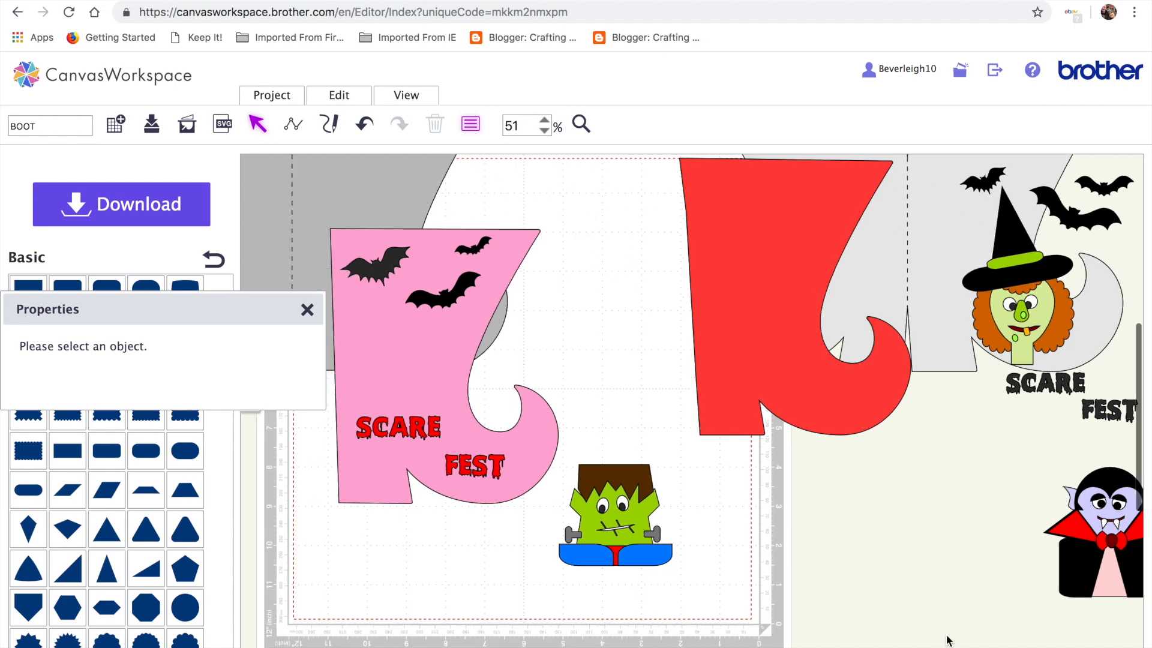
Fit the view to the mat and set the grey boot half against the pink boot's left, nudged down
click(408, 95)
click(422, 148)
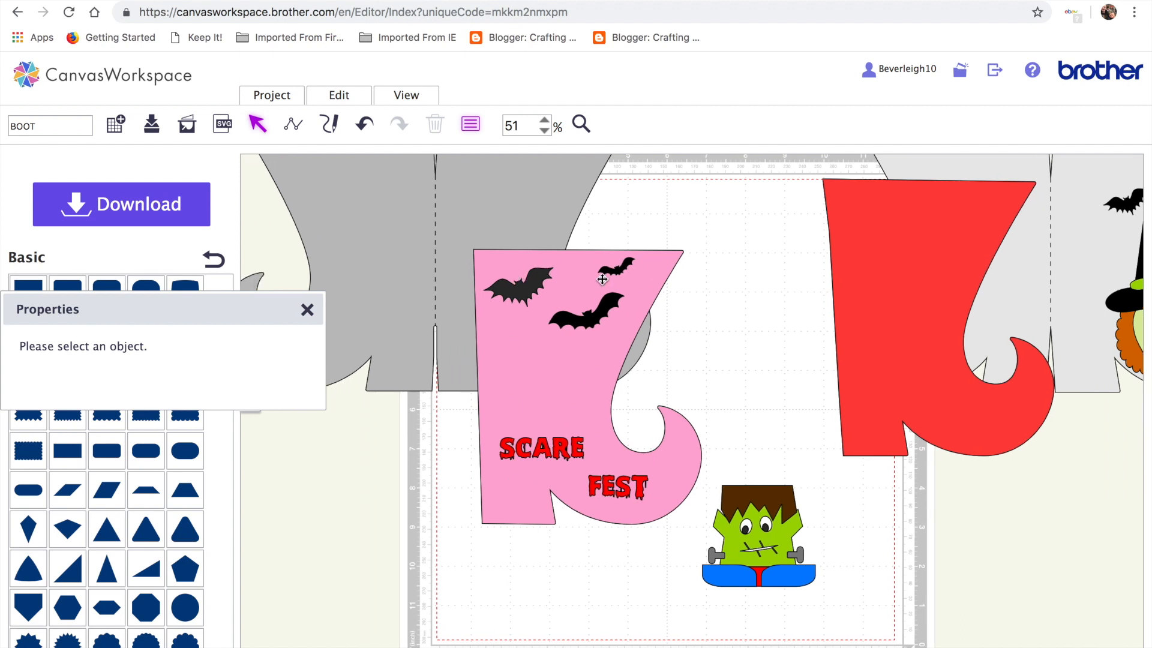
click(458, 312)
drag(458, 312, 493, 343)
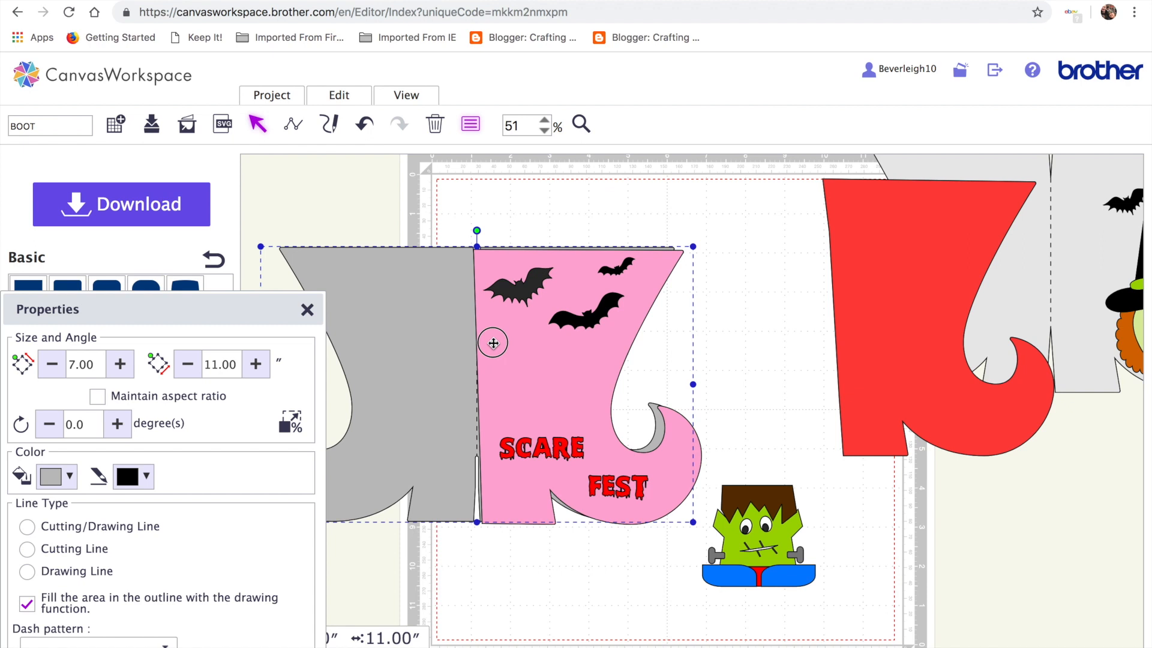
drag(426, 340, 440, 343)
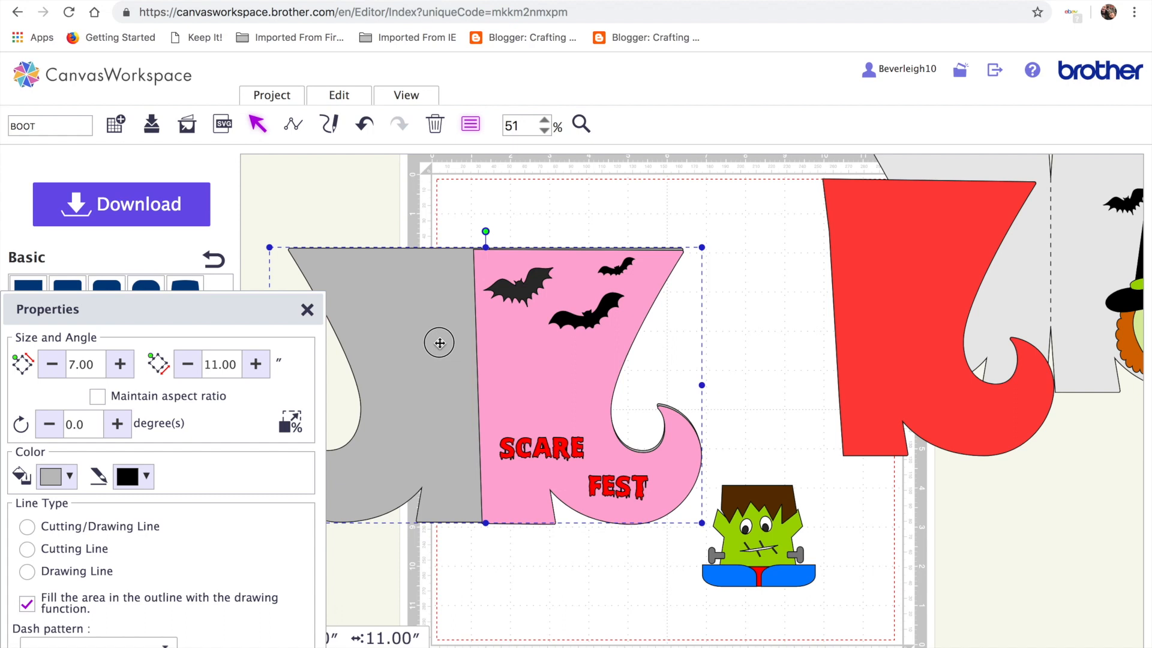
click(431, 365)
key(Down)
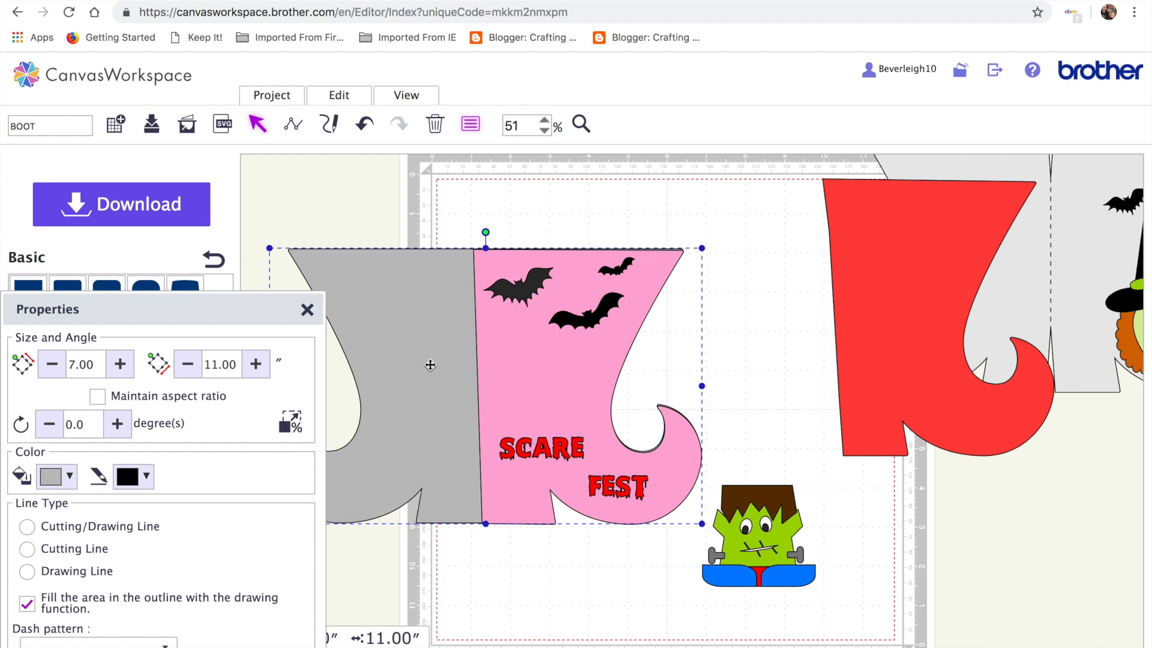
Set SCARE and FEST to drawing lines with a solid pattern and fill their outlines
click(560, 448)
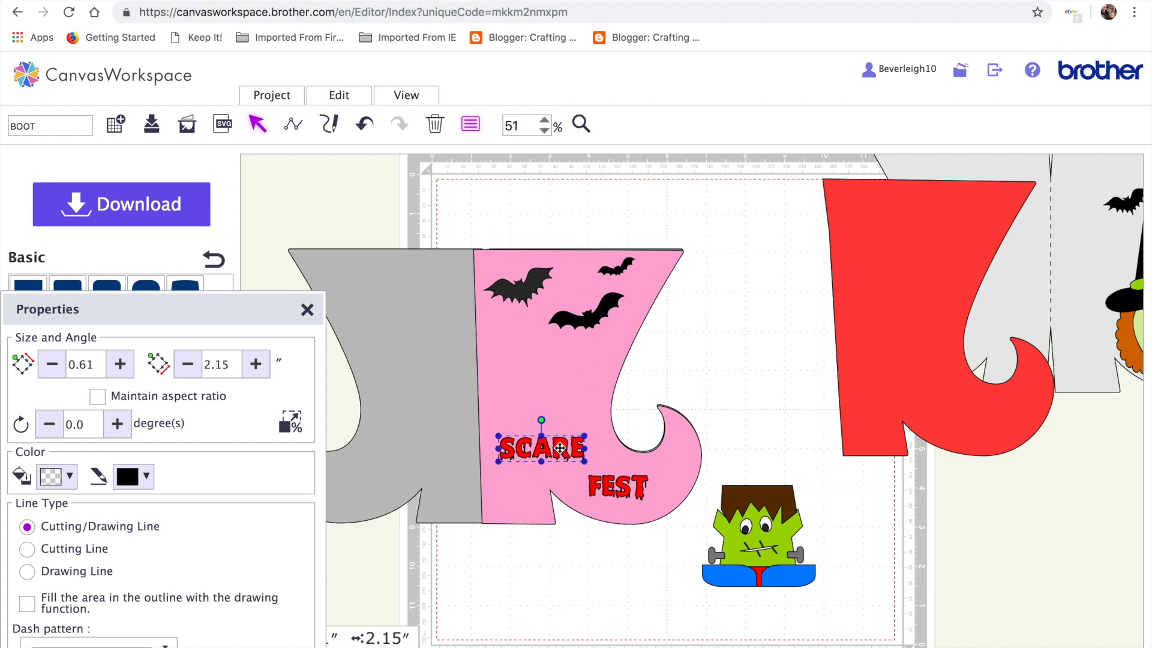
shift+click(604, 491)
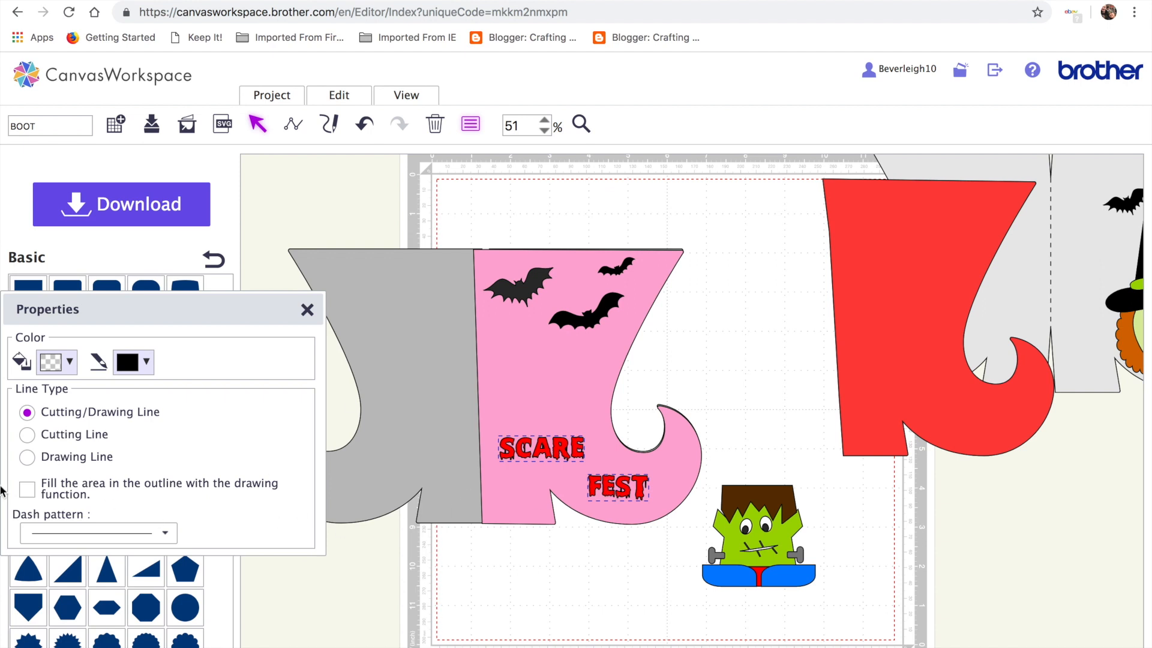
click(30, 459)
click(167, 533)
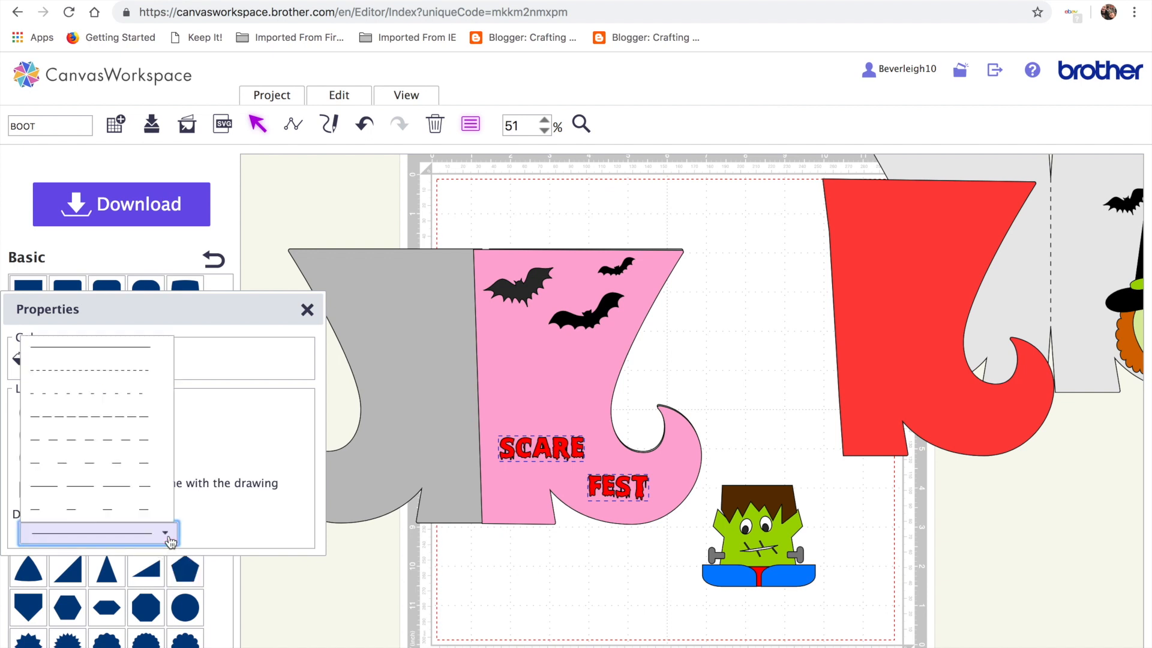
click(226, 431)
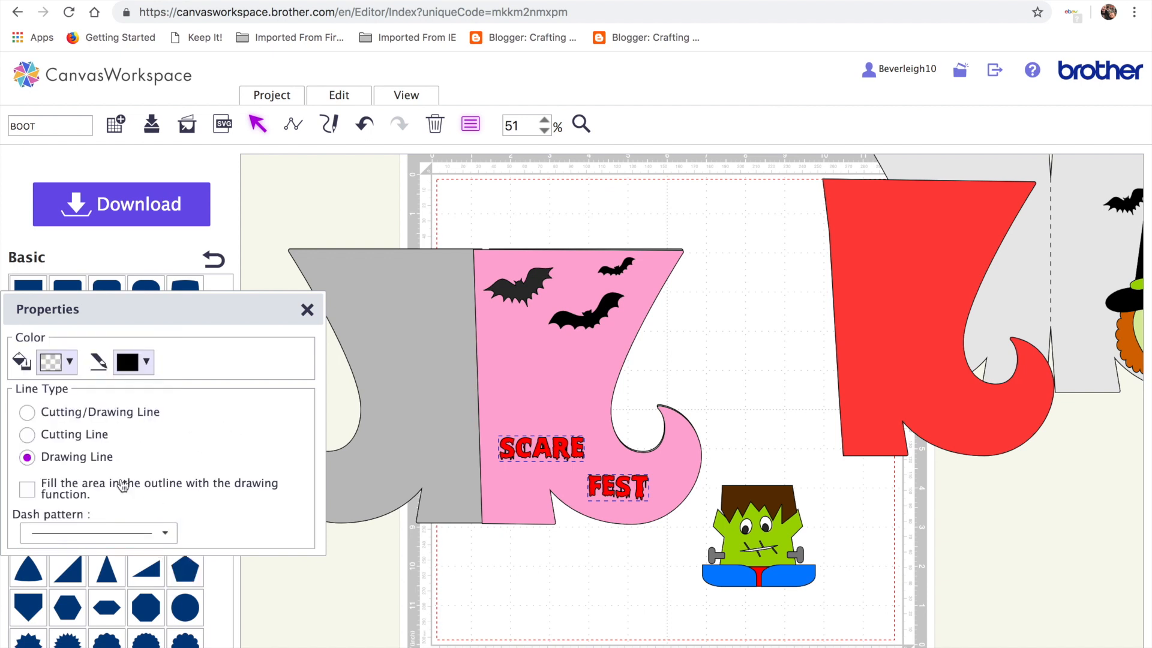
click(27, 490)
click(344, 592)
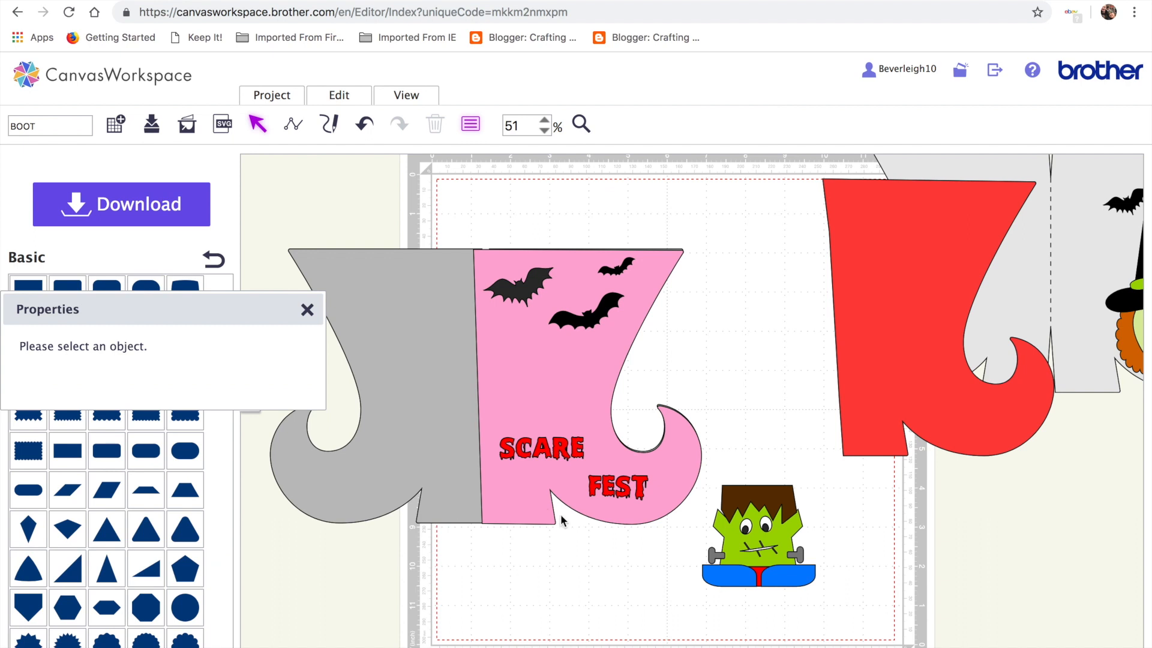
click(562, 445)
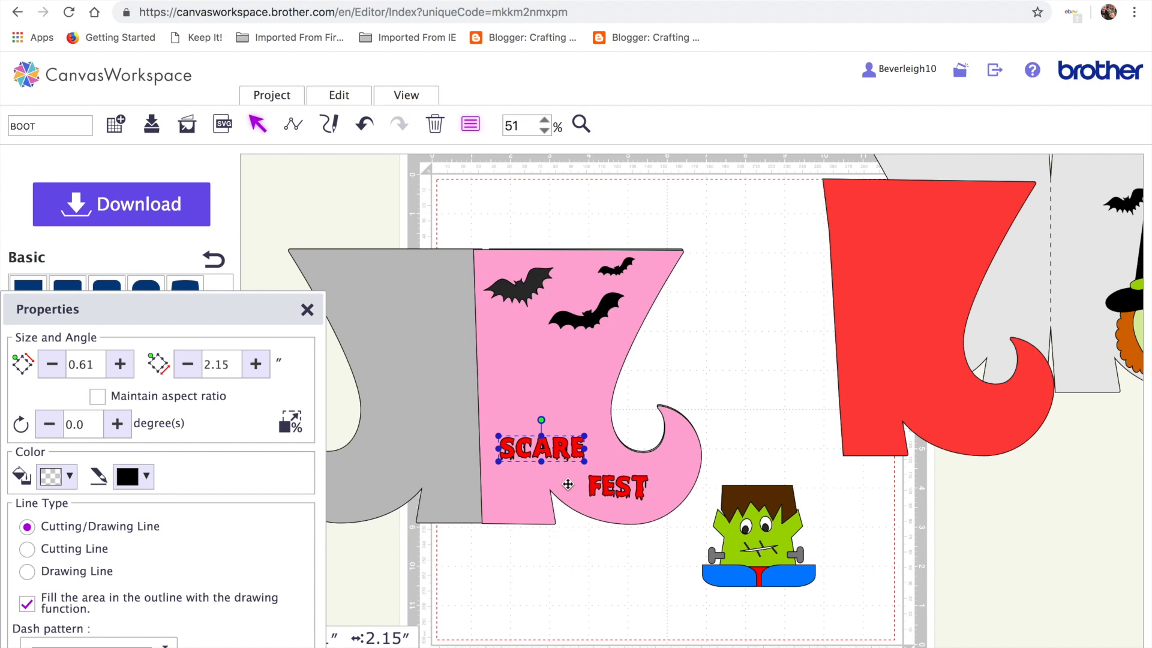
Group all the Frankenstein pieces and close the Properties panel
scroll(568, 483, right, 5)
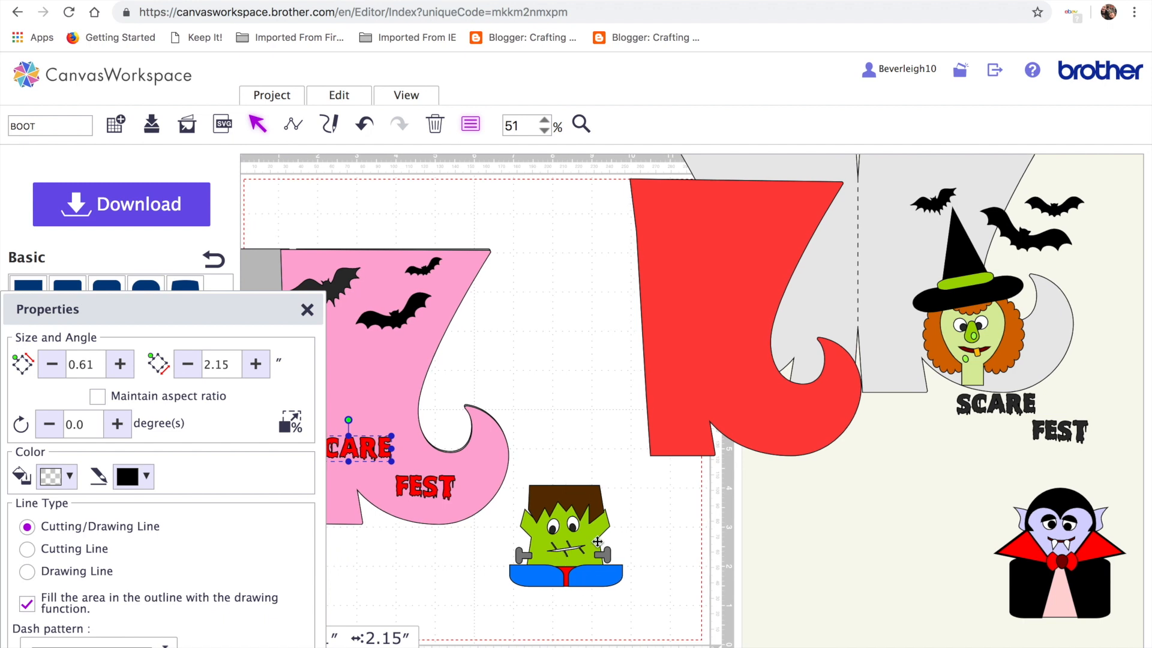
click(578, 545)
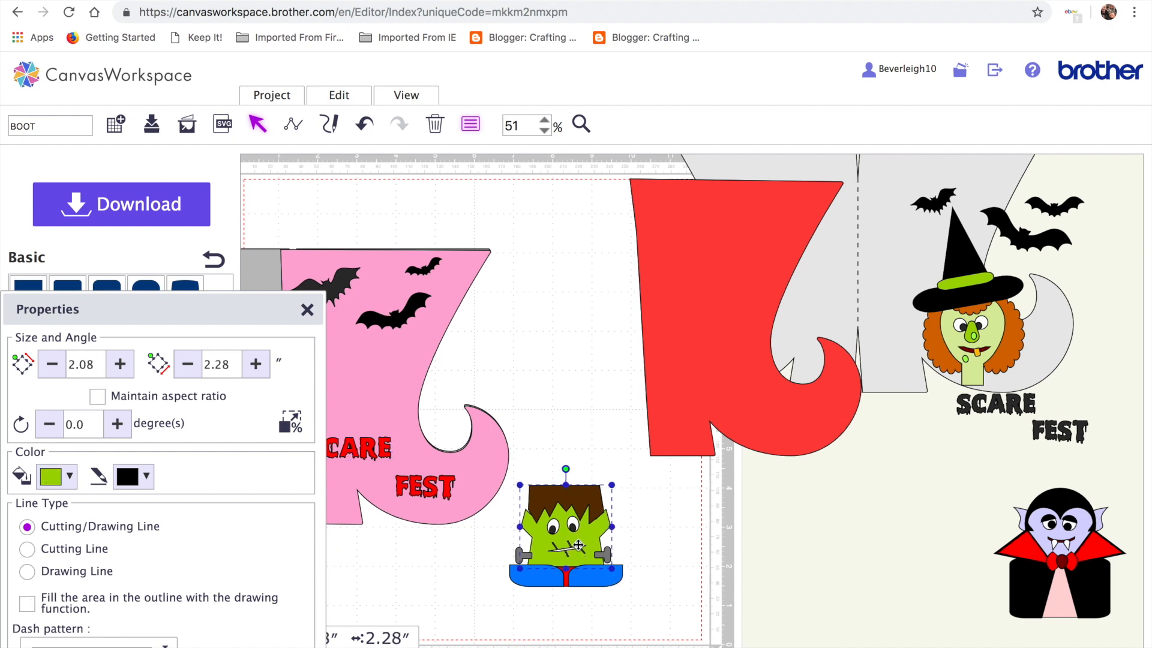
drag(642, 593, 556, 241)
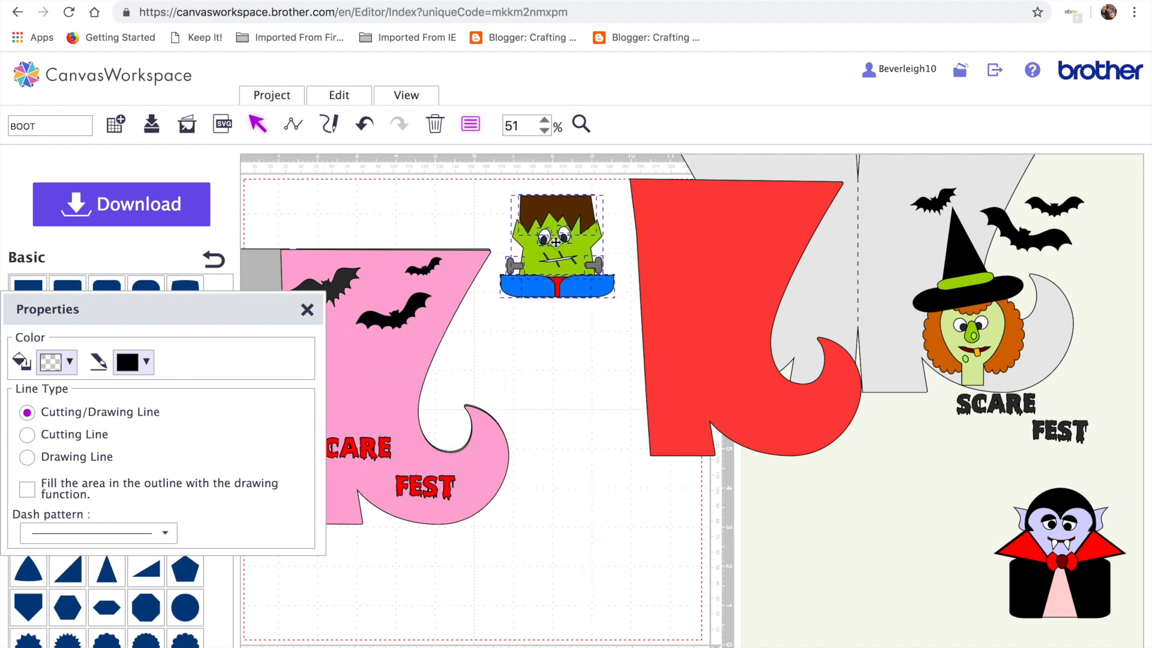
click(339, 97)
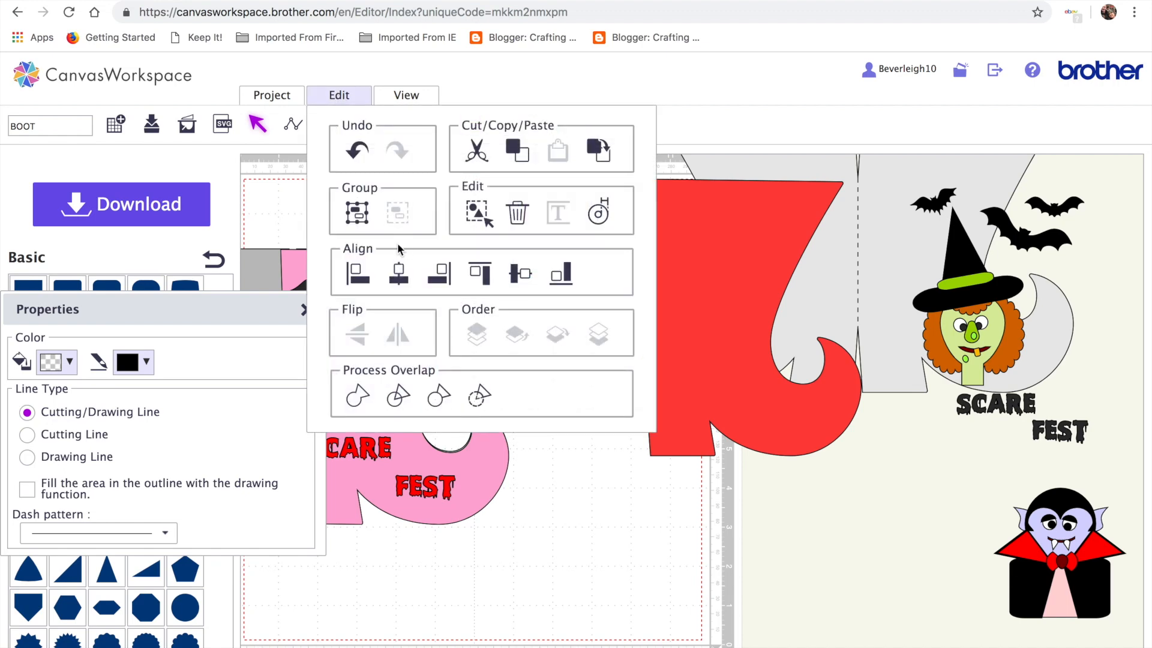
click(357, 213)
click(304, 310)
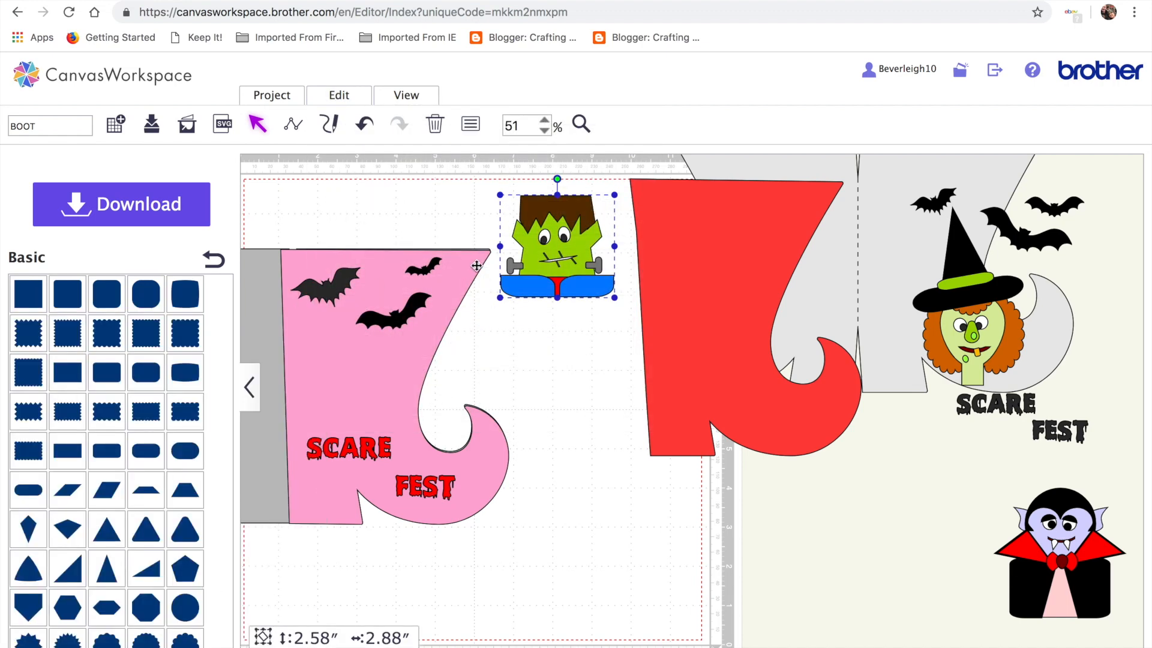
Place the Frankenstein group on the pink boot just above SCARE
drag(548, 247, 342, 378)
click(348, 460)
click(352, 391)
mouse_move(352, 391)
mouse_down()
mouse_move(350, 411)
mouse_move(353, 388)
mouse_up()
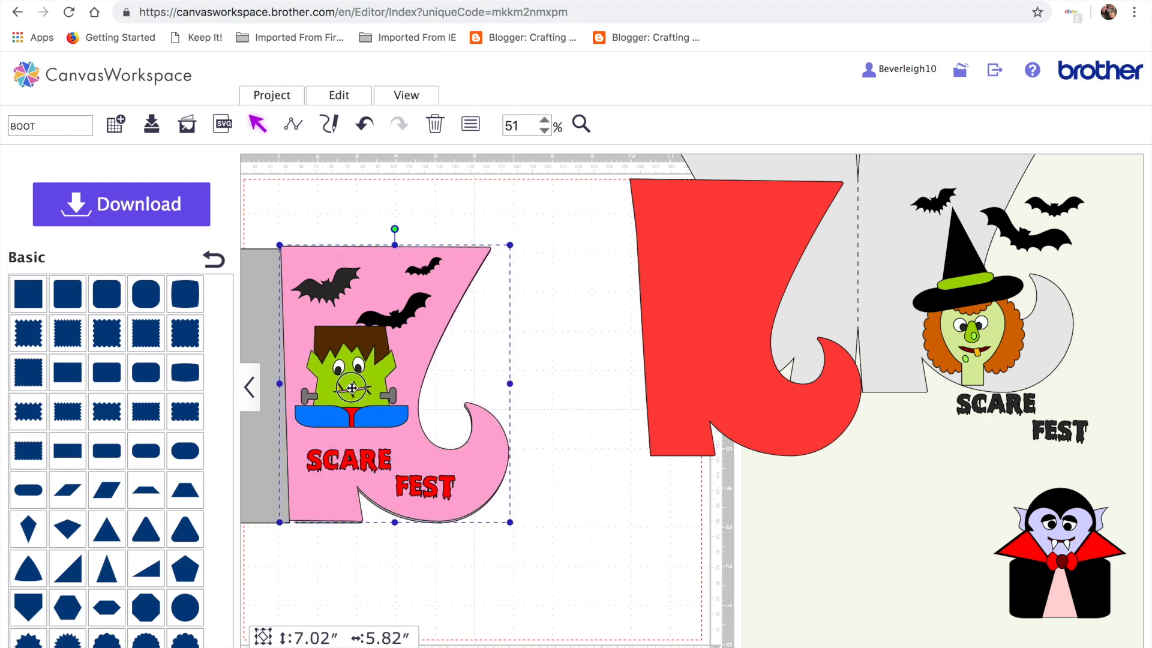
click(362, 350)
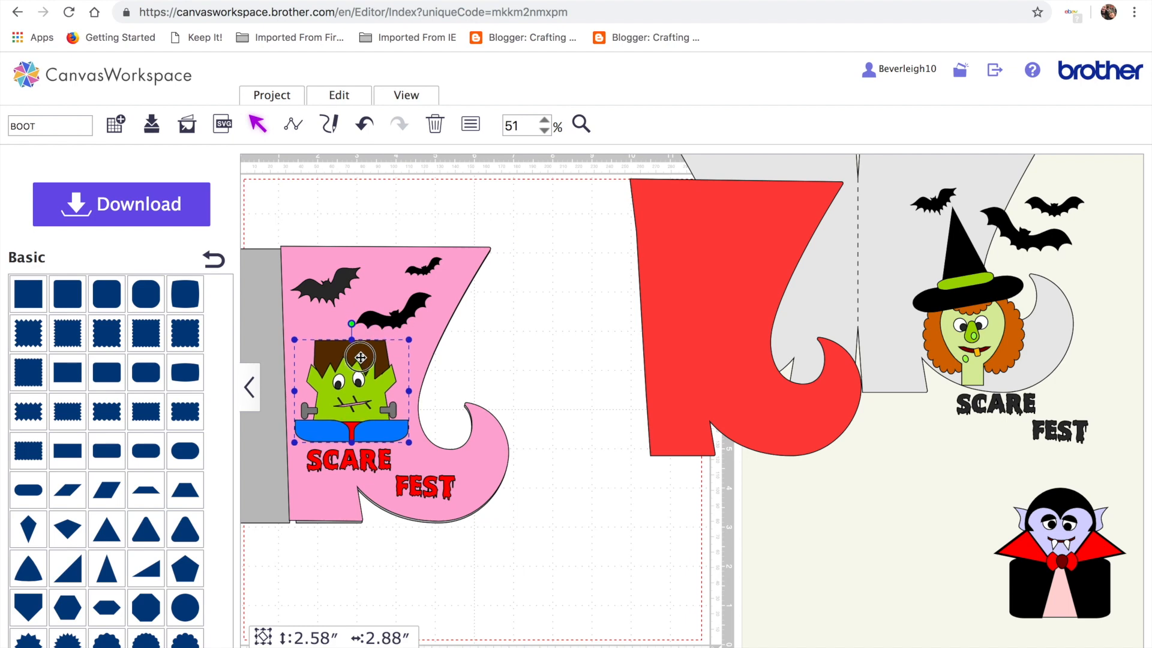
click(456, 371)
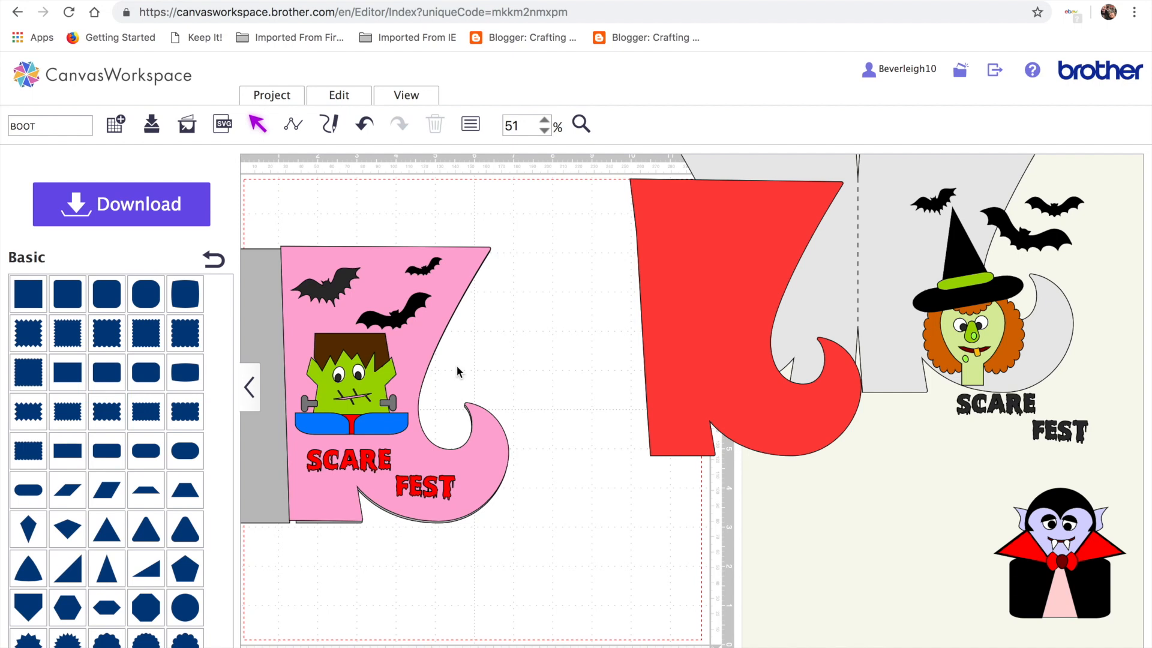
scroll(457, 371, left, 3)
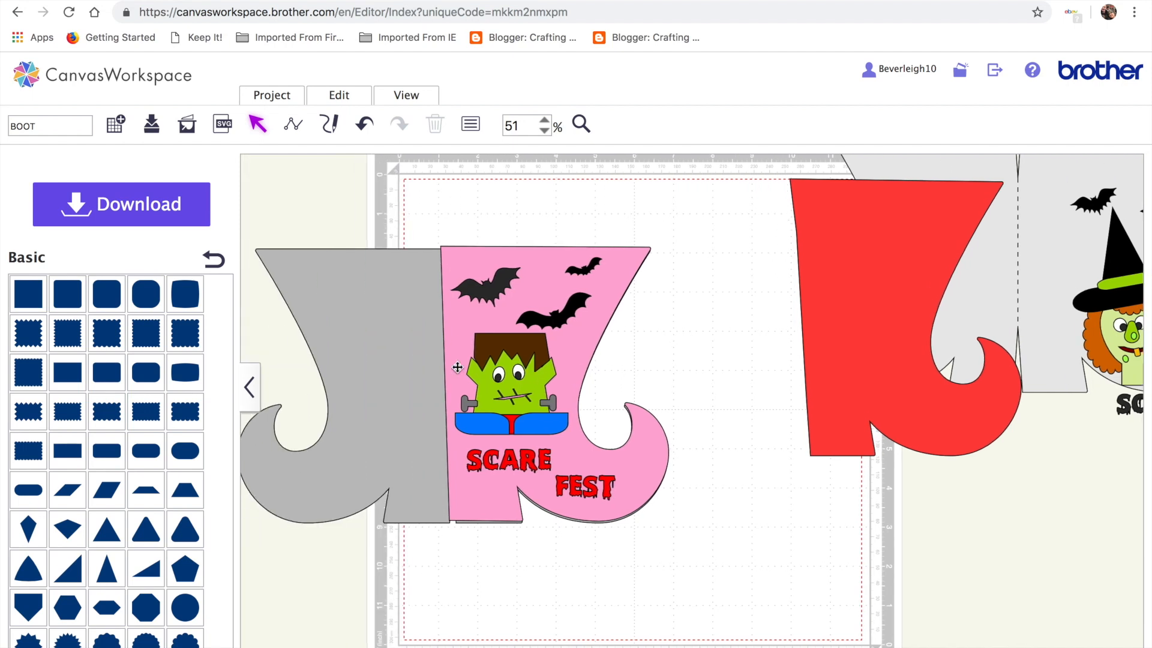